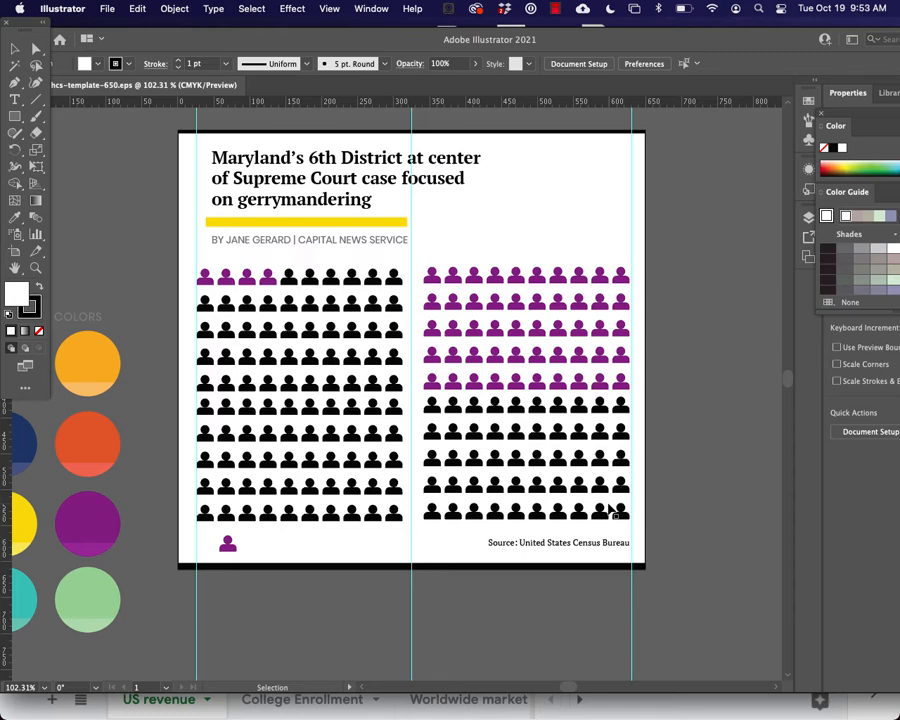
Step: Zoom out to 66.67% and look over the infographic artboard and the text styles, color swatches and sample charts around it
{"action": "scroll", "coordinate": [761, 352], "scroll_direction": "up", "scroll_amount": 1}
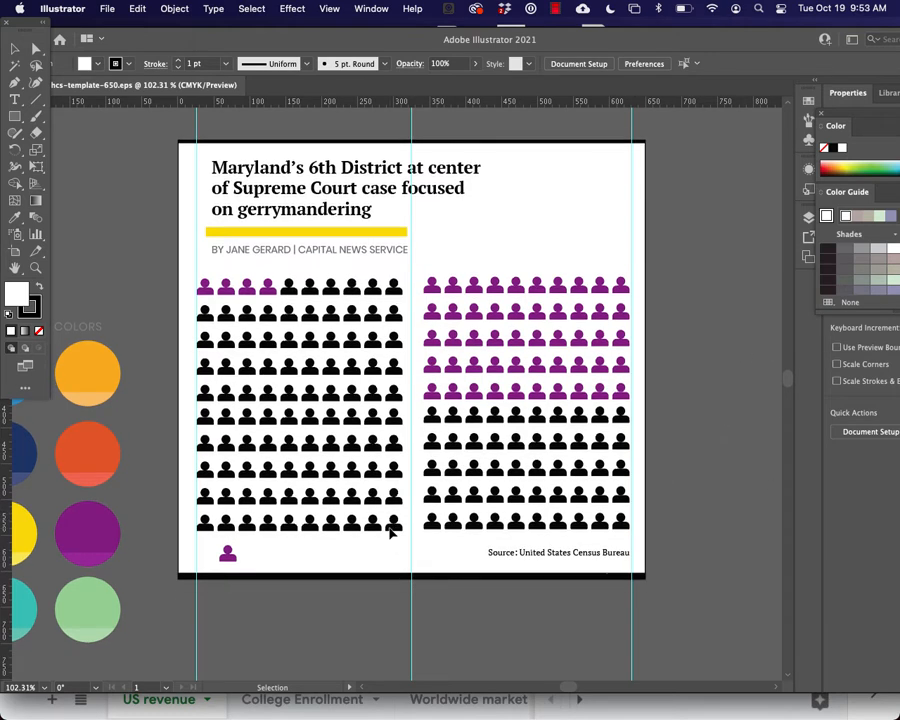
{"action": "left_click", "coordinate": [333, 9]}
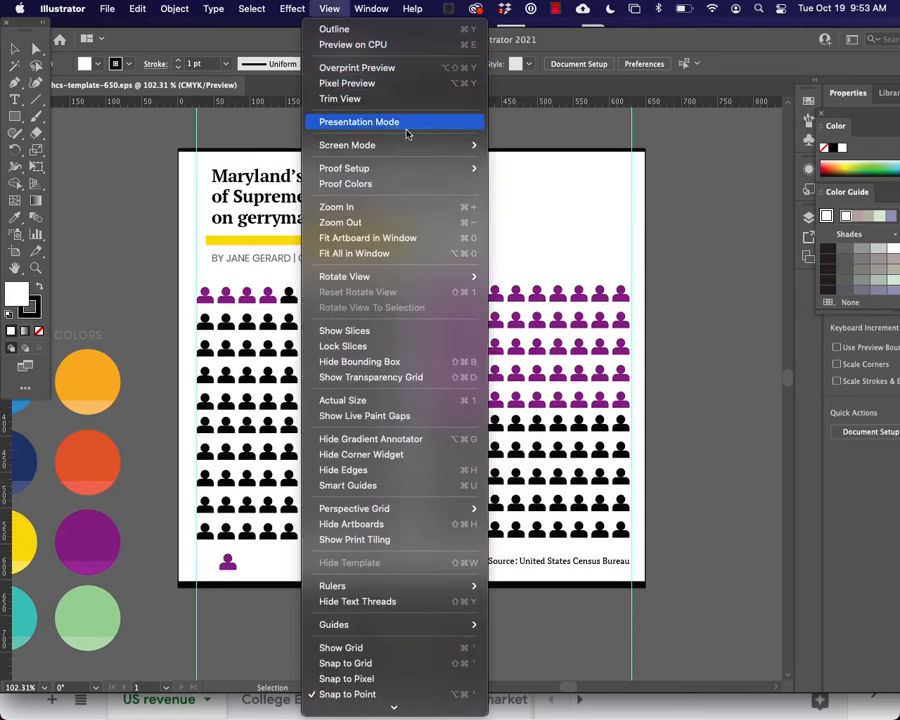
{"action": "left_click", "coordinate": [423, 222]}
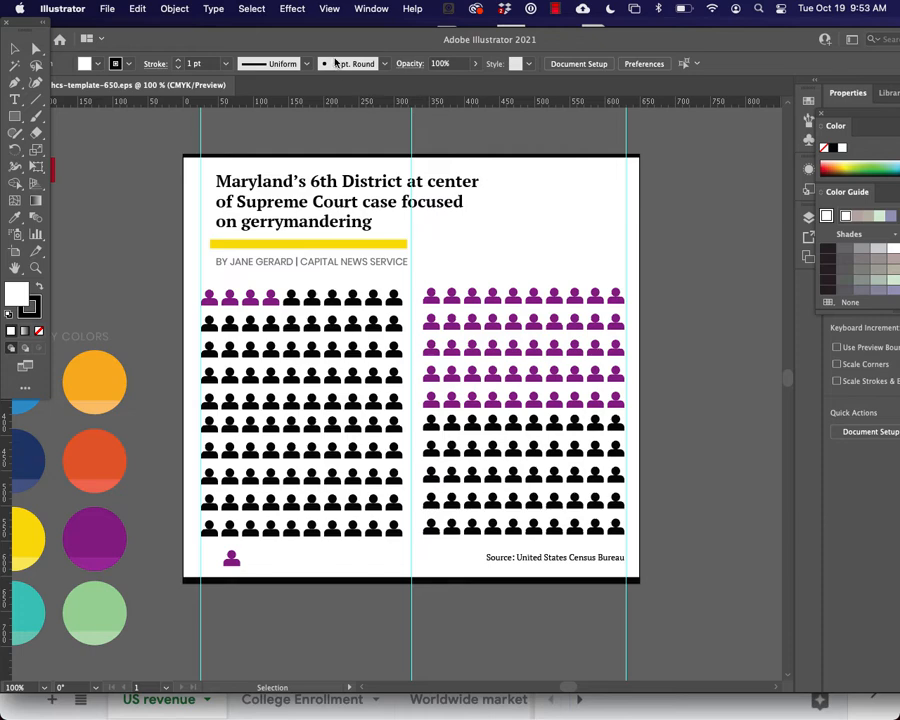
{"action": "left_click", "coordinate": [329, 9]}
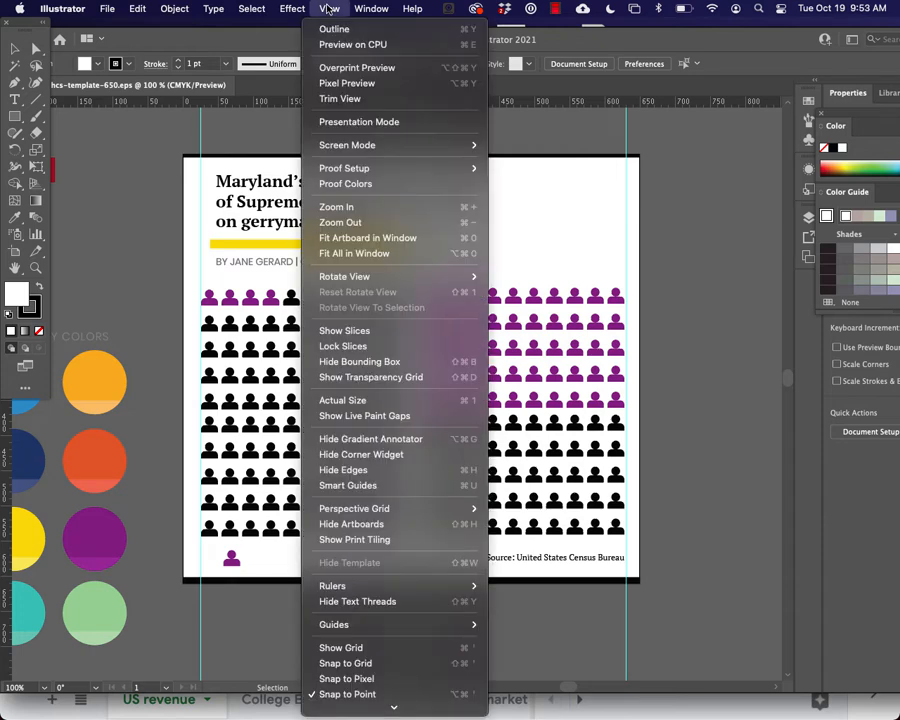
{"action": "left_click", "coordinate": [389, 222]}
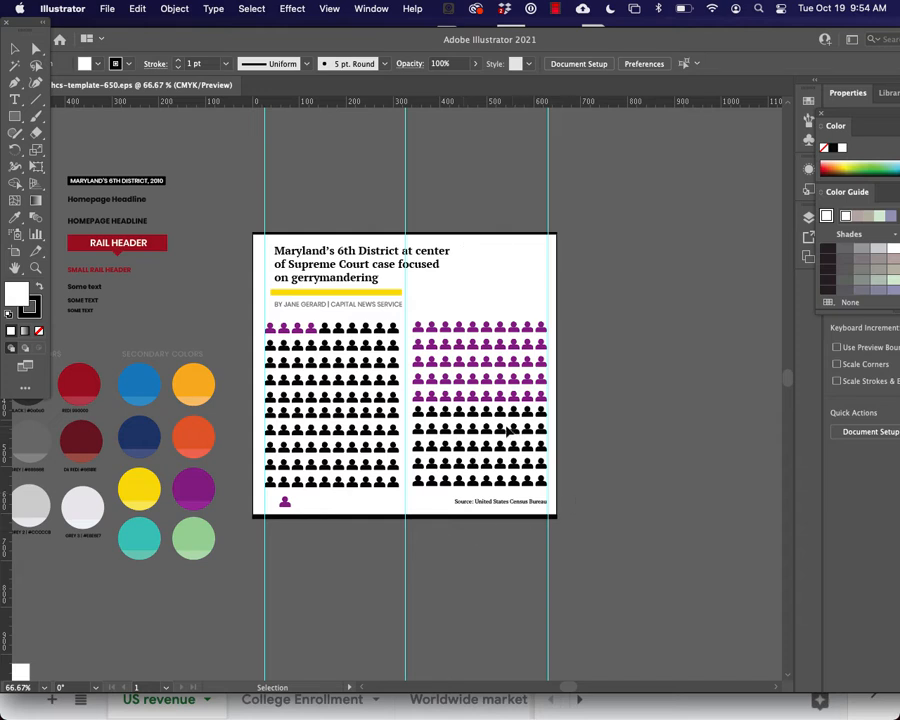
{"action": "left_click", "coordinate": [388, 412]}
{"action": "left_click", "coordinate": [183, 297]}
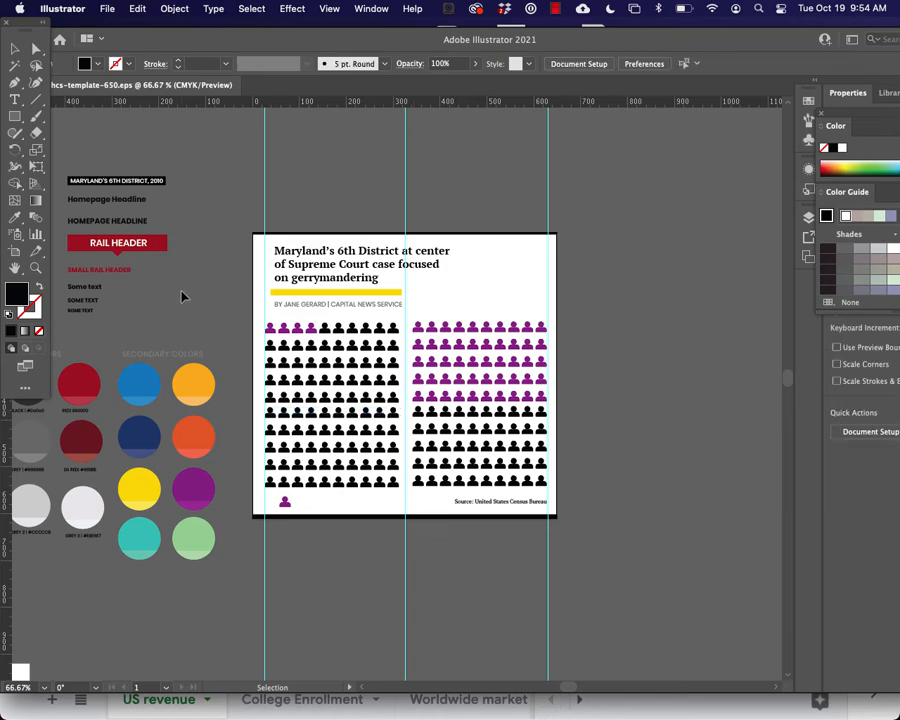
{"action": "left_click_drag", "start_coordinate": [179, 293], "coordinate": [605, 229]}
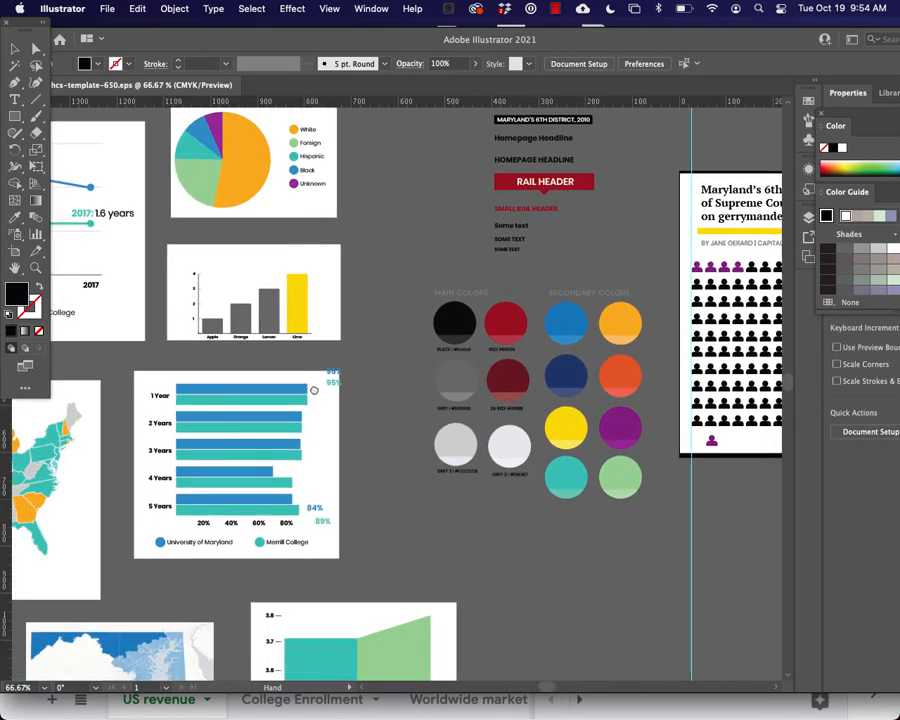
{"action": "left_click_drag", "start_coordinate": [659, 513], "coordinate": [318, 498]}
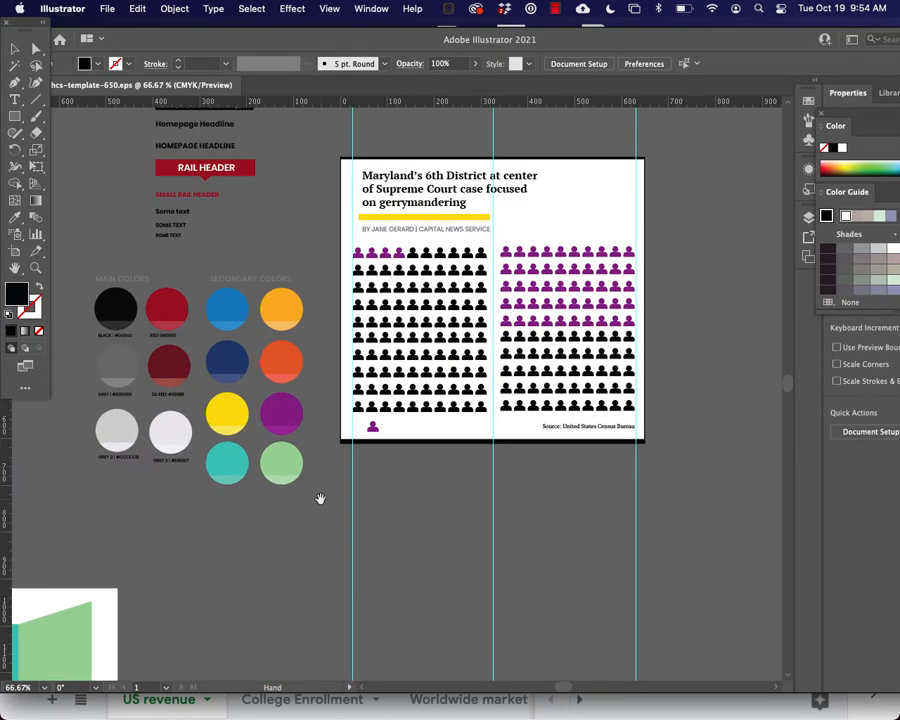
{"action": "scroll", "coordinate": [510, 540], "scroll_direction": "up", "scroll_amount": 2}
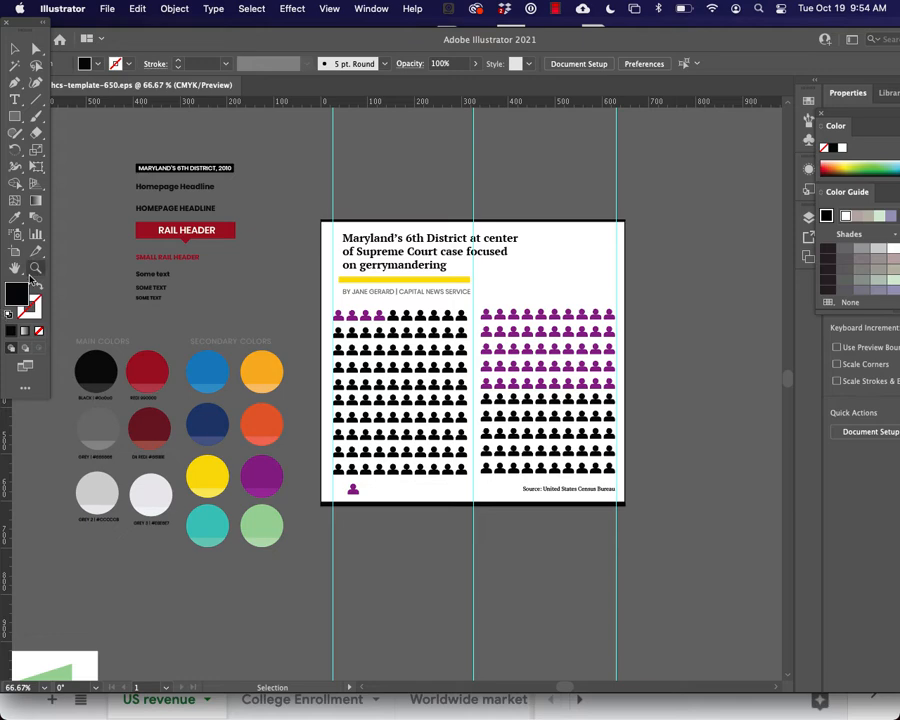
Step: Zoom in to 150% on the artboard and examine the rows of purple and black people icons
{"action": "left_click", "coordinate": [35, 268]}
{"action": "left_click", "coordinate": [395, 335]}
{"action": "left_click", "coordinate": [540, 414]}
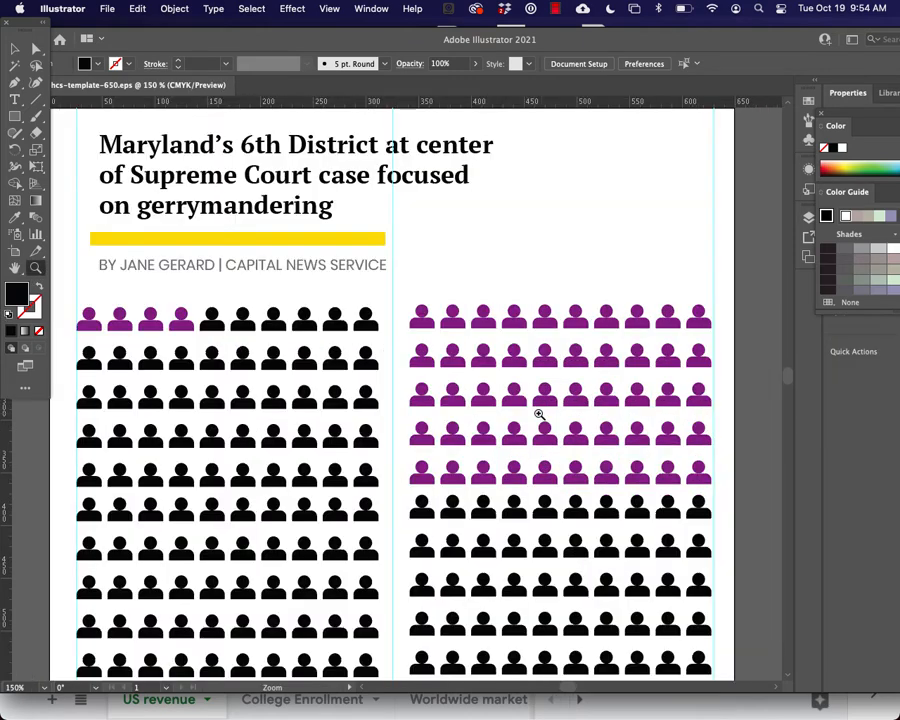
{"action": "scroll", "coordinate": [540, 414], "scroll_direction": "down", "scroll_amount": 3}
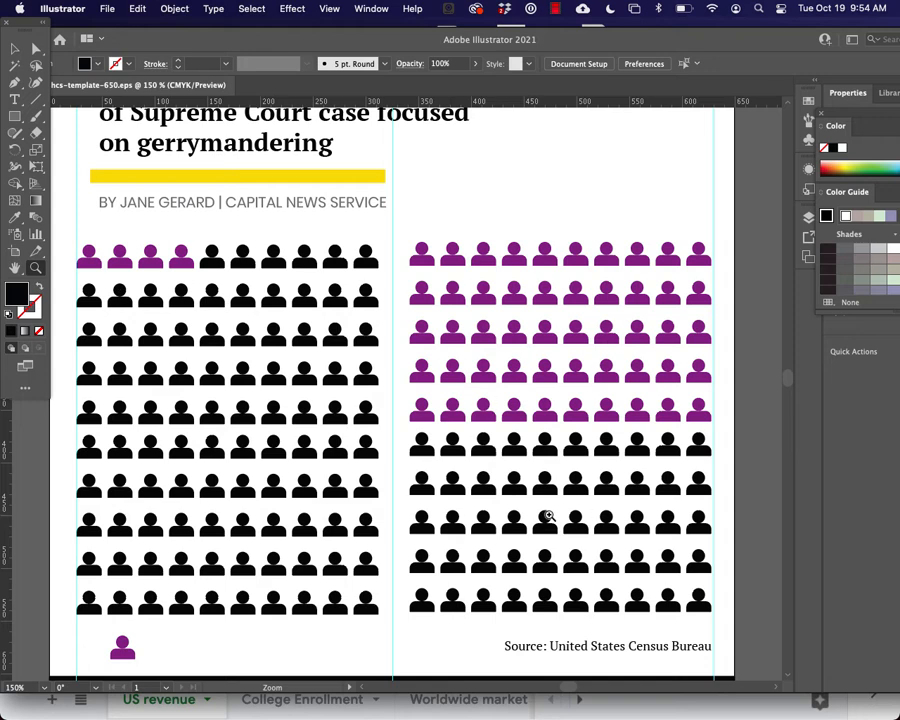
{"action": "left_click", "coordinate": [15, 48]}
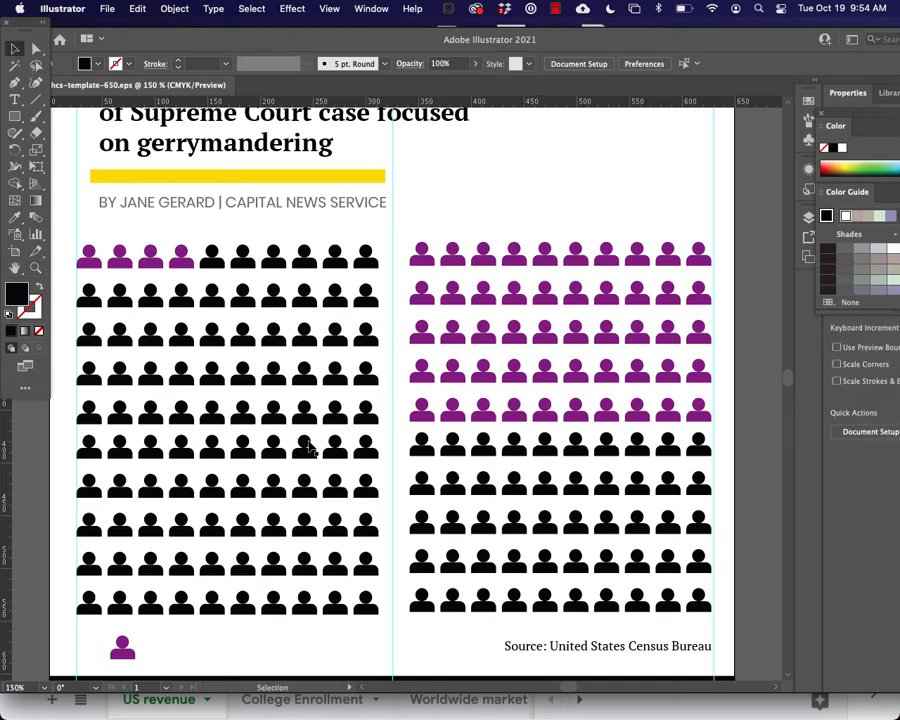
Step: Zoom out to 50% and bring the template's sample charts and maps into view beside the color swatches
{"action": "left_click", "coordinate": [329, 9]}
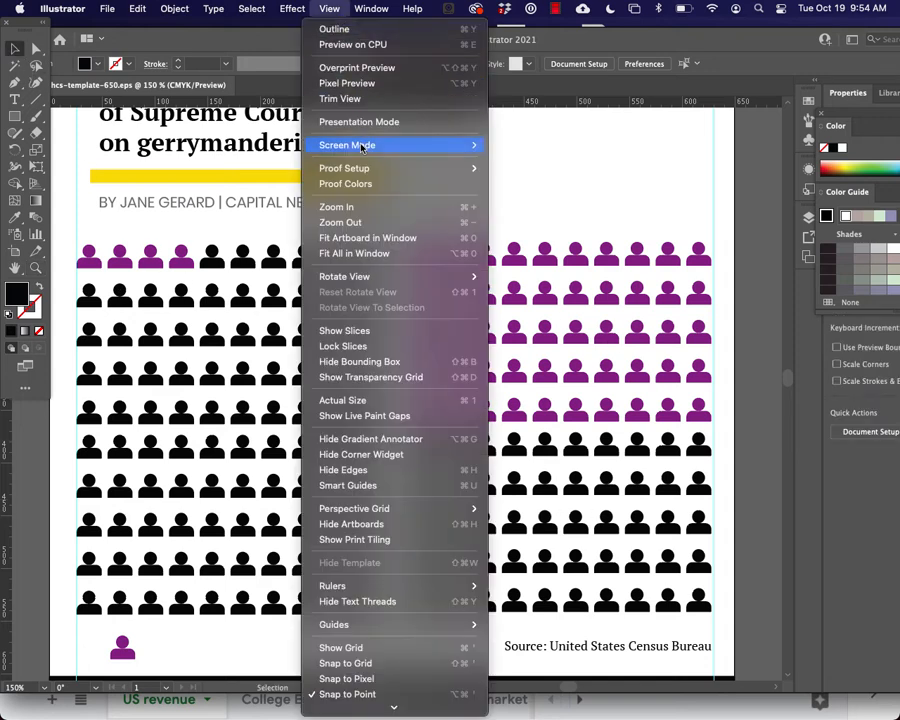
{"action": "left_click", "coordinate": [372, 222]}
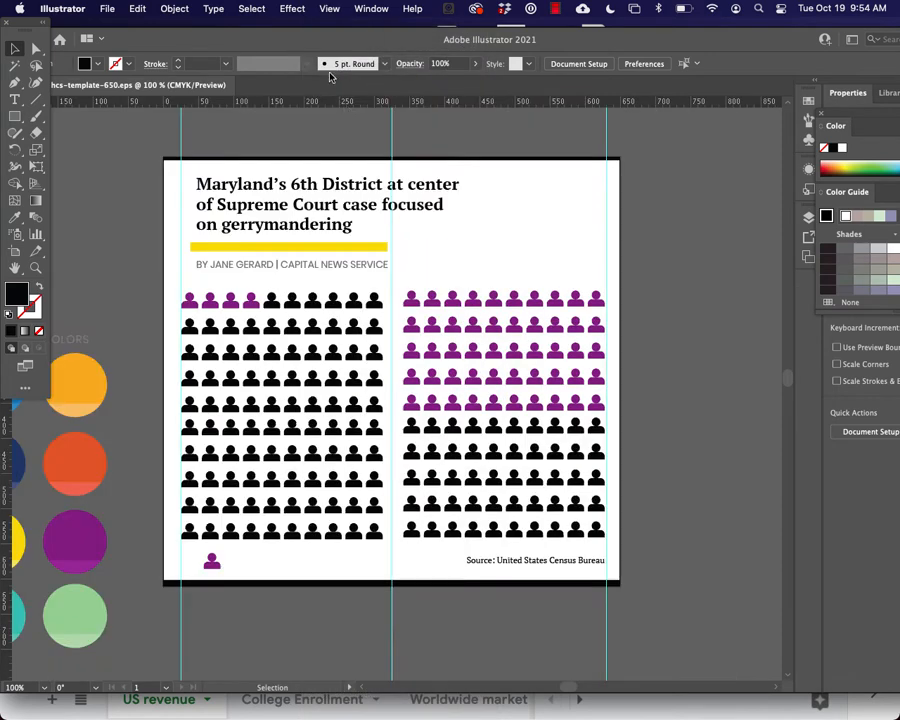
{"action": "key", "text": "space"}
{"action": "left_click_drag", "start_coordinate": [350, 415], "coordinate": [610, 377]}
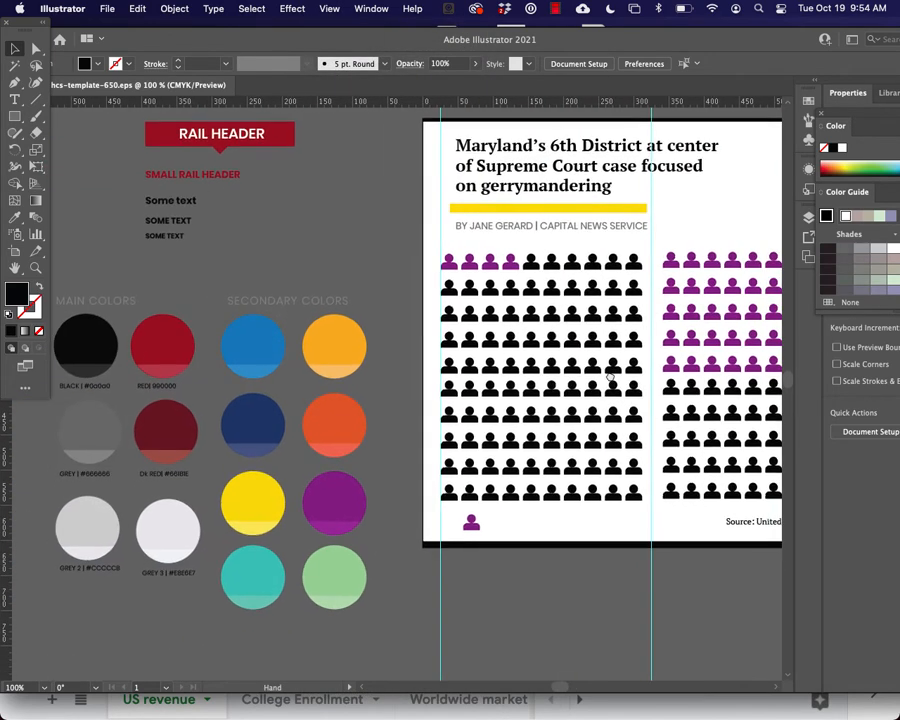
{"action": "left_click_drag", "start_coordinate": [420, 282], "coordinate": [498, 316]}
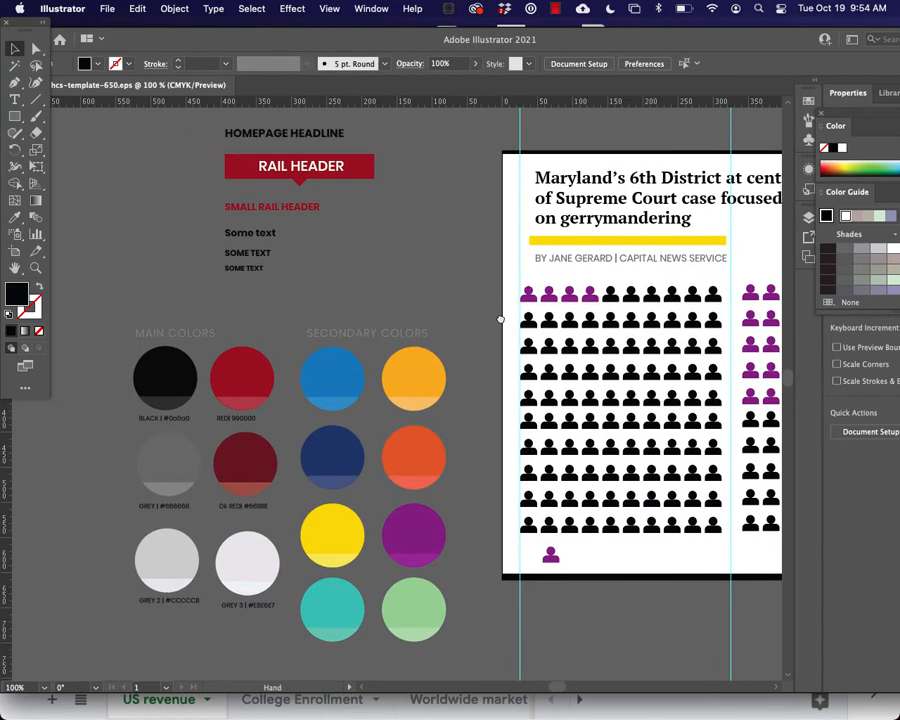
{"action": "left_click", "coordinate": [330, 8]}
{"action": "key", "text": "super+minus"}
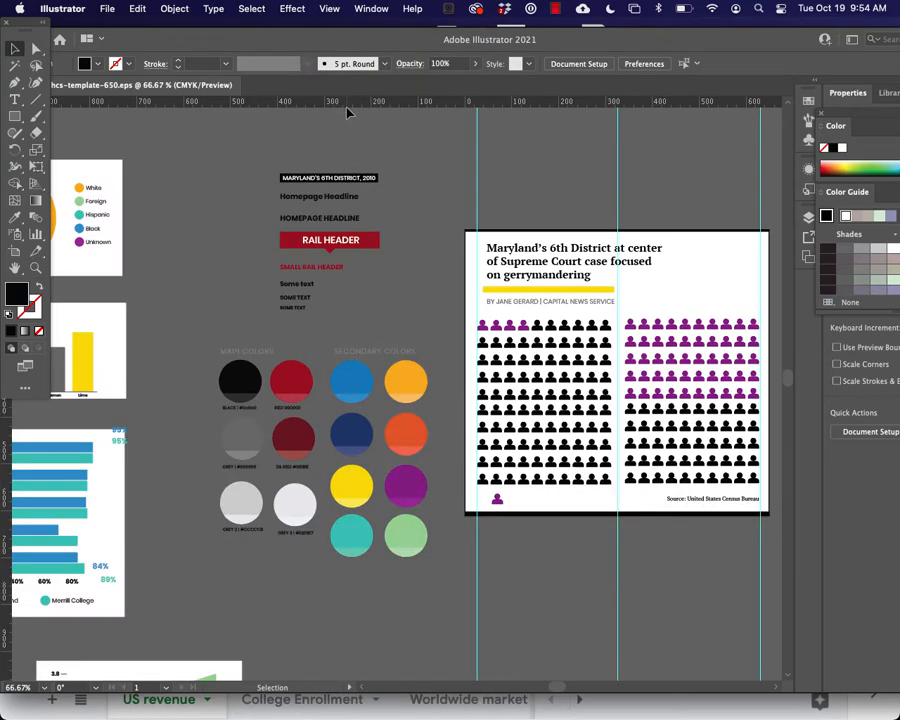
{"action": "left_click", "coordinate": [329, 8]}
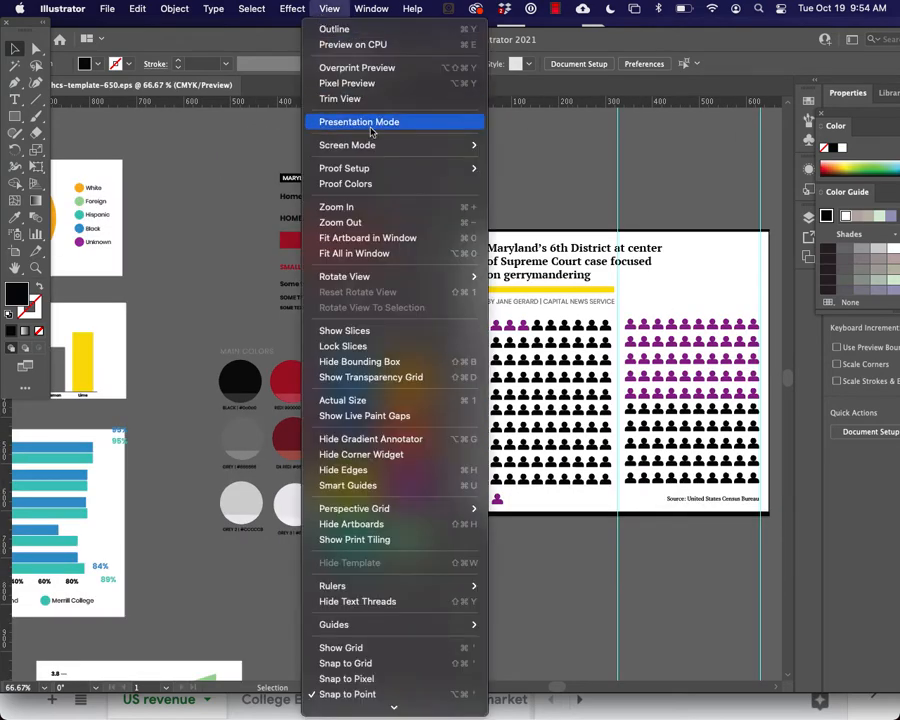
{"action": "left_click", "coordinate": [382, 222]}
{"action": "scroll", "coordinate": [556, 292], "scroll_direction": "right", "scroll_amount": 3}
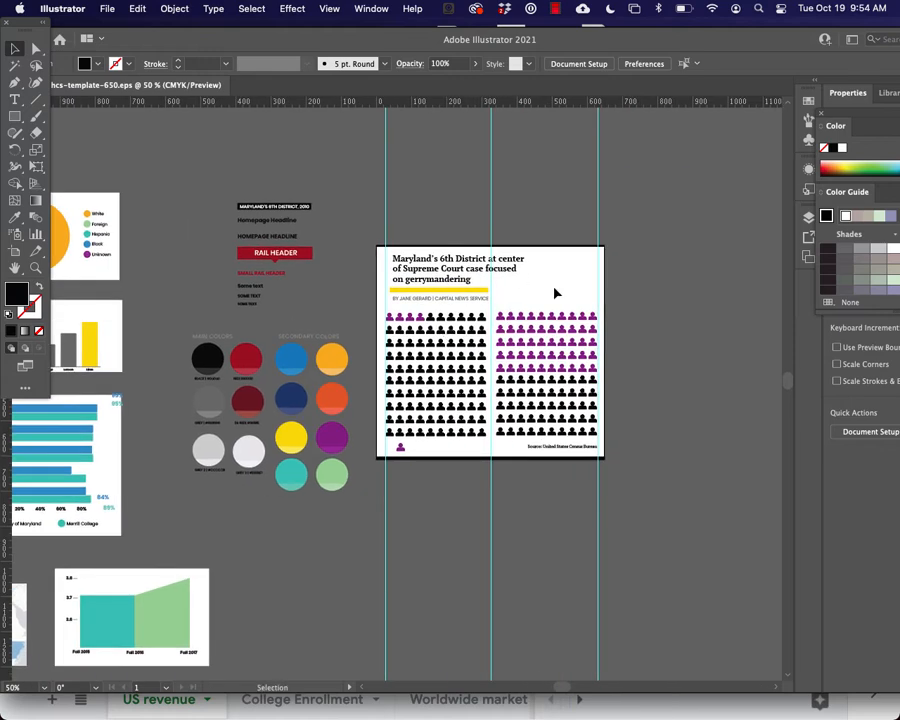
{"action": "key", "text": "space"}
{"action": "left_click_drag", "start_coordinate": [172, 543], "coordinate": [671, 466]}
{"action": "left_click_drag", "start_coordinate": [573, 564], "coordinate": [485, 555]}
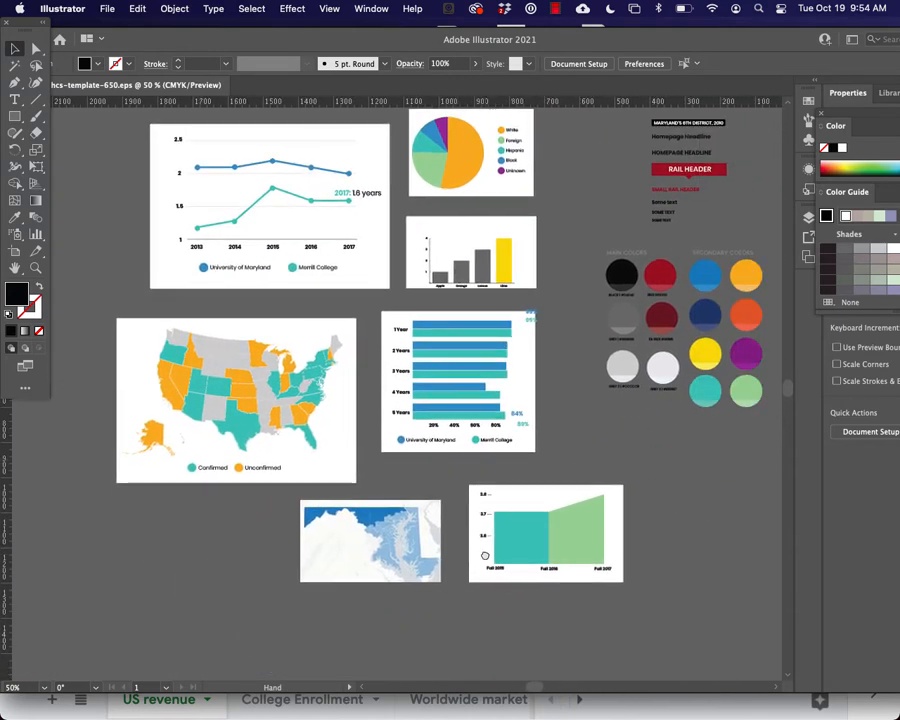
{"action": "left_click_drag", "start_coordinate": [618, 422], "coordinate": [578, 466]}
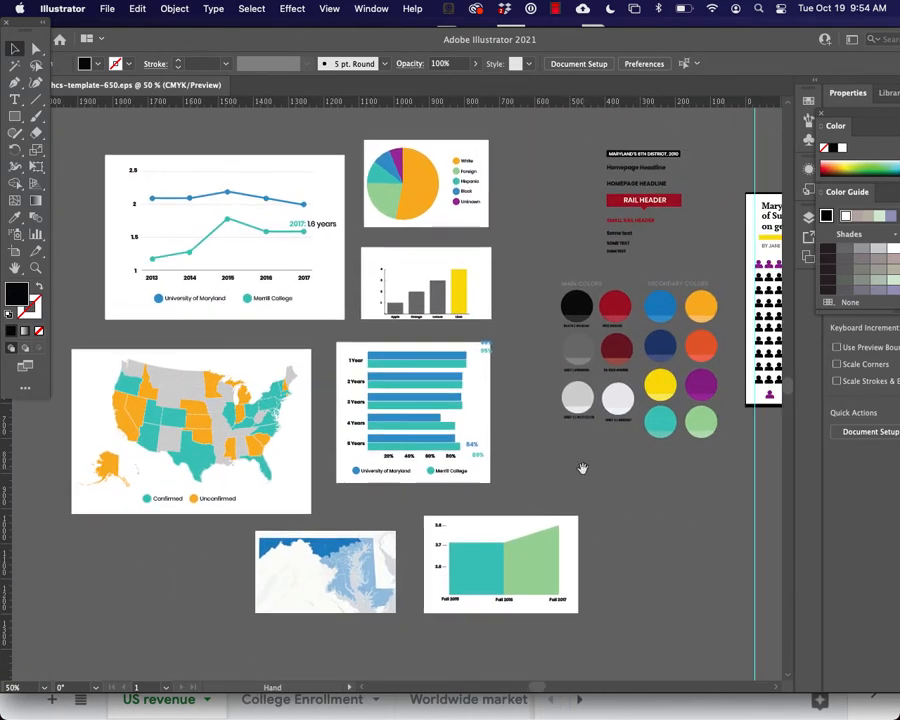
Step: Examine the sample graphics by selecting them in turn, including the bar charts, the US map and the Maryland map
{"action": "left_click", "coordinate": [455, 313]}
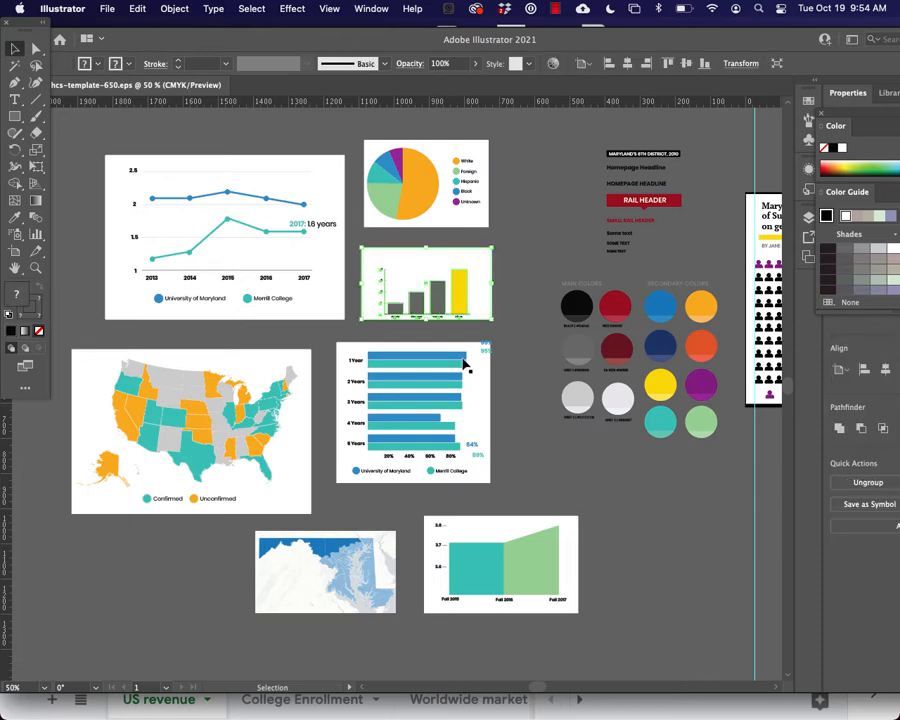
{"action": "left_click", "coordinate": [283, 400]}
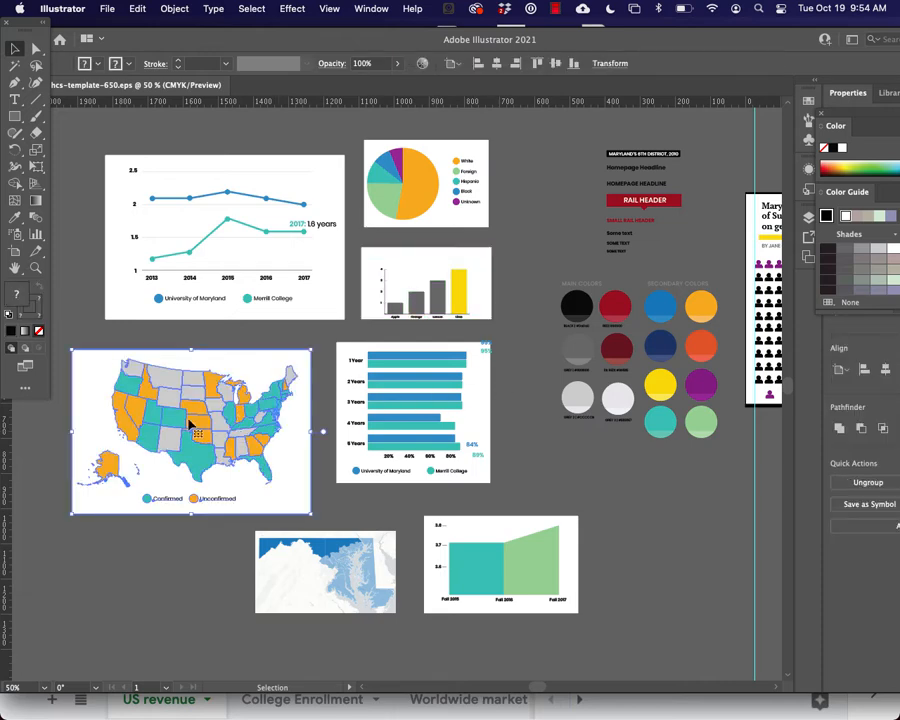
{"action": "left_click", "coordinate": [287, 233]}
{"action": "left_click", "coordinate": [462, 420]}
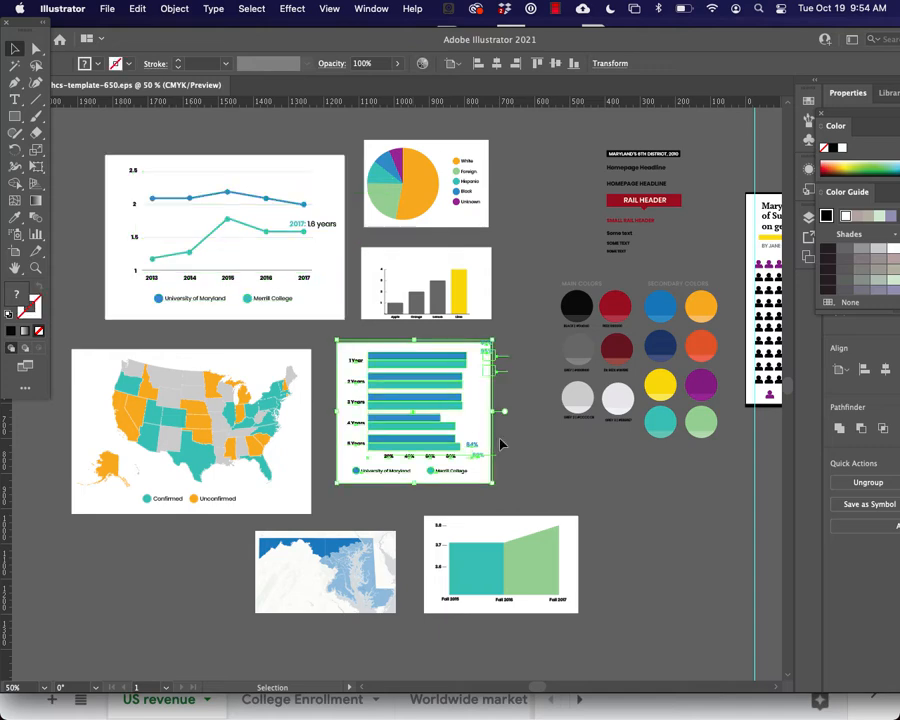
{"action": "left_click", "coordinate": [653, 588]}
{"action": "left_click", "coordinate": [350, 574]}
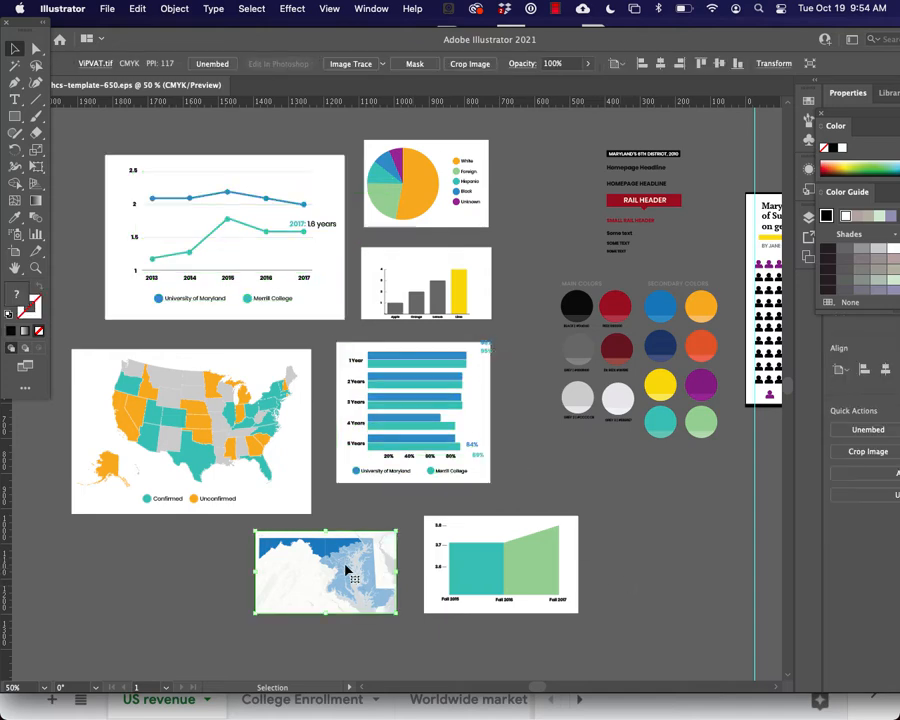
{"action": "left_click", "coordinate": [465, 595]}
{"action": "left_click", "coordinate": [648, 512]}
Step: Examine the template's headline and text styles between the sample charts and the infographic artboard
{"action": "left_click_drag", "start_coordinate": [648, 512], "coordinate": [392, 606]}
{"action": "left_click", "coordinate": [413, 478]}
{"action": "left_click", "coordinate": [456, 329]}
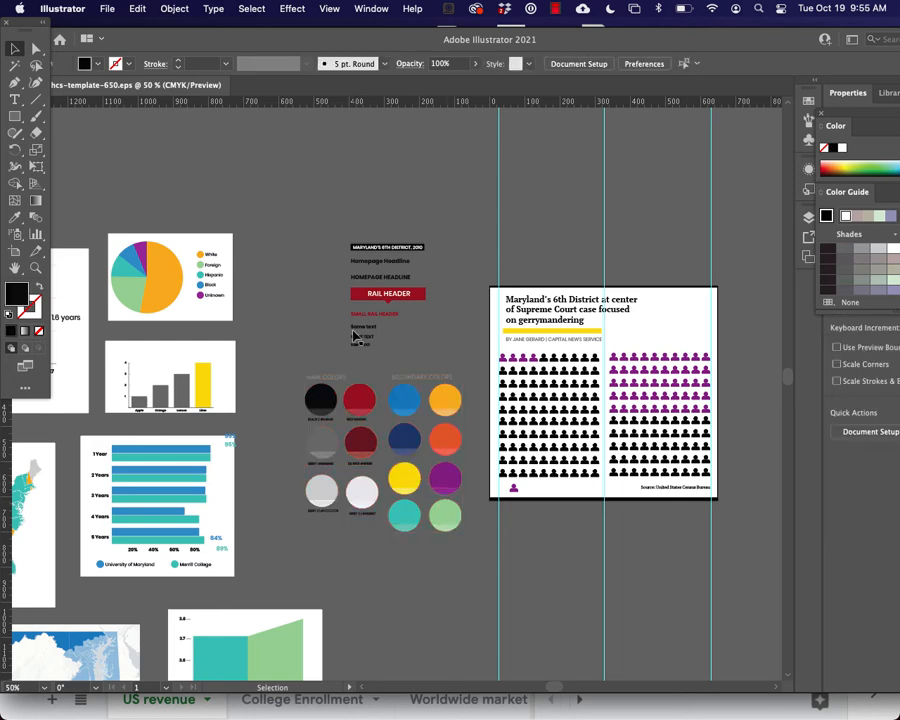
{"action": "left_click", "coordinate": [362, 293]}
{"action": "left_click", "coordinate": [327, 285]}
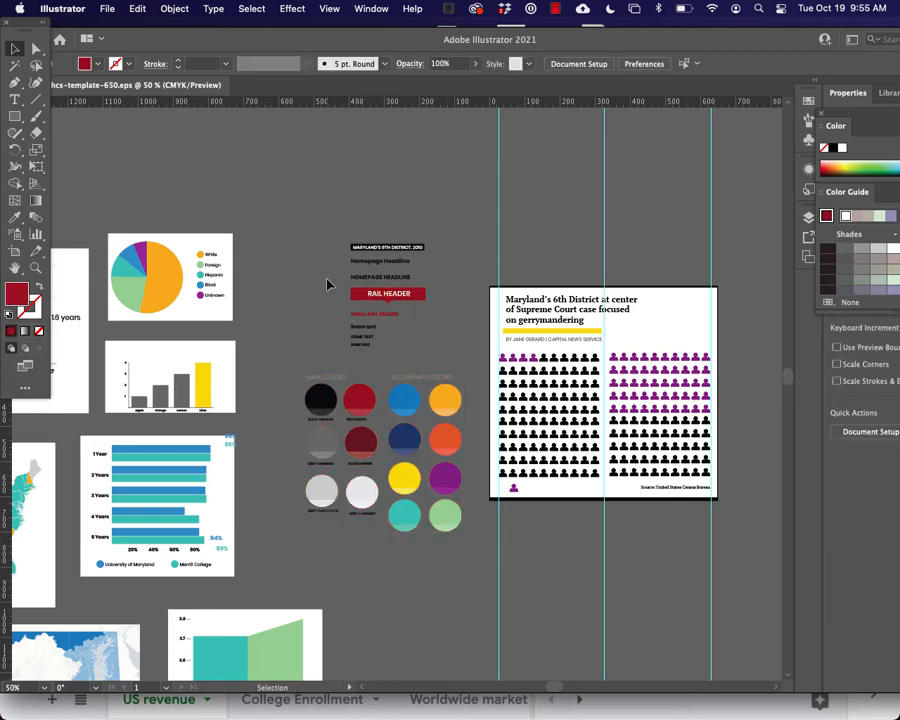
Step: Zoom in to 100% on the Maryland 6th District infographic and center the artboard in view
{"action": "left_click", "coordinate": [35, 267]}
{"action": "left_click", "coordinate": [647, 439]}
{"action": "left_click", "coordinate": [363, 387]}
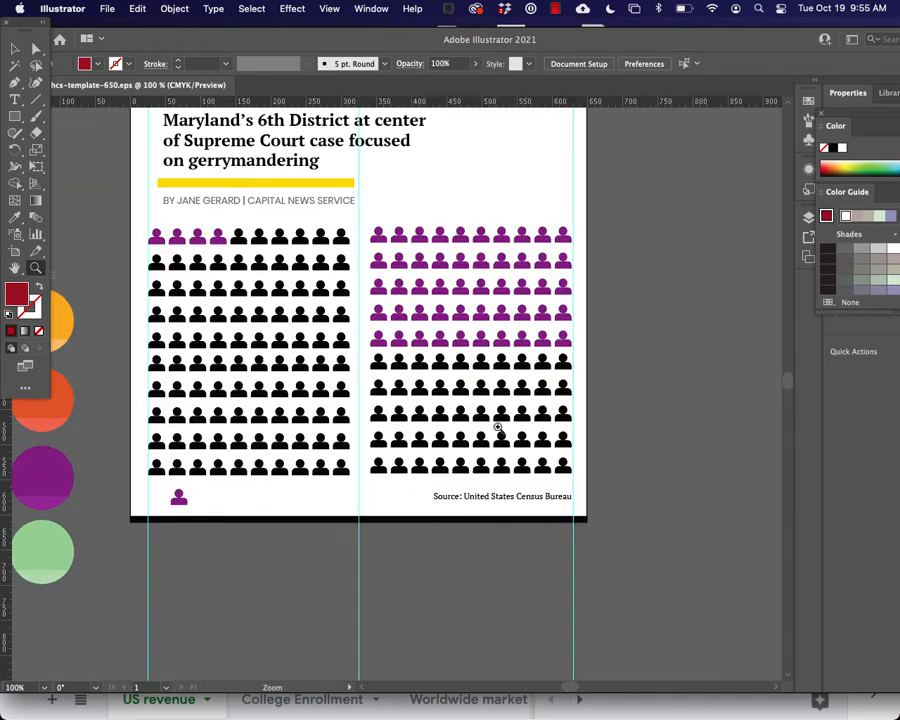
{"action": "scroll", "coordinate": [499, 429], "scroll_direction": "up", "scroll_amount": 1}
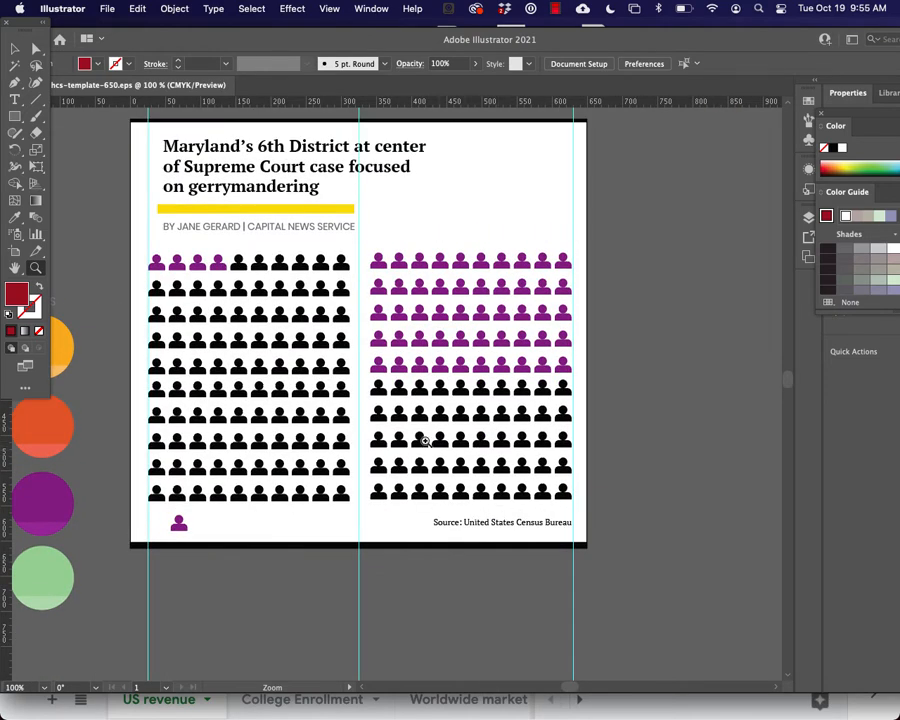
{"action": "left_click_drag", "start_coordinate": [375, 440], "coordinate": [455, 451]}
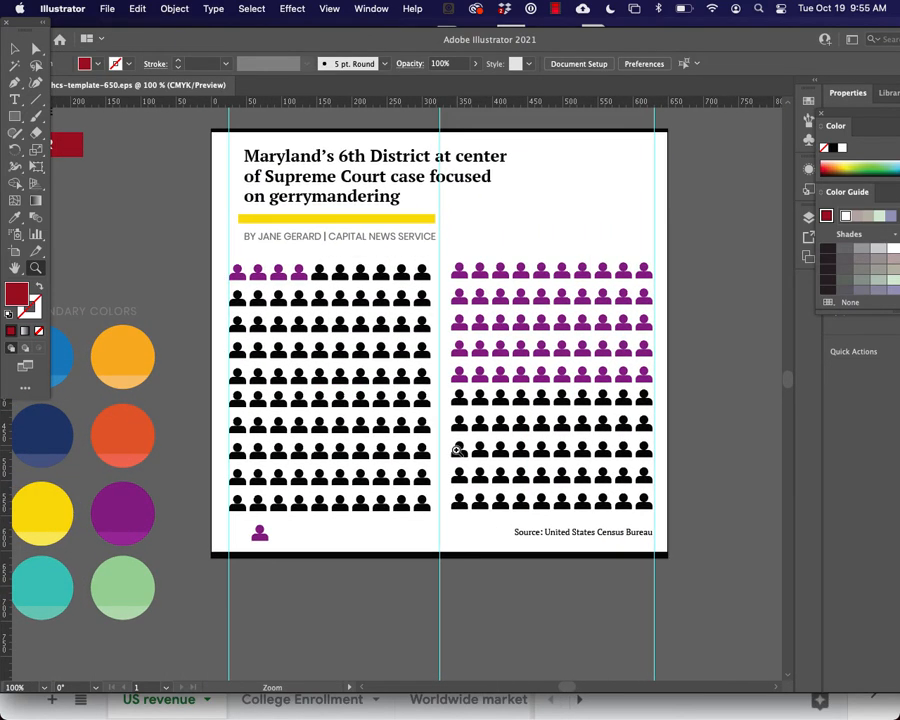
Step: Switch to Firefox and examine the dot graphic of COVID-19 workplace complaints in the Walmart article on cnsmaryland.org
{"action": "left_click", "coordinate": [32, 708]}
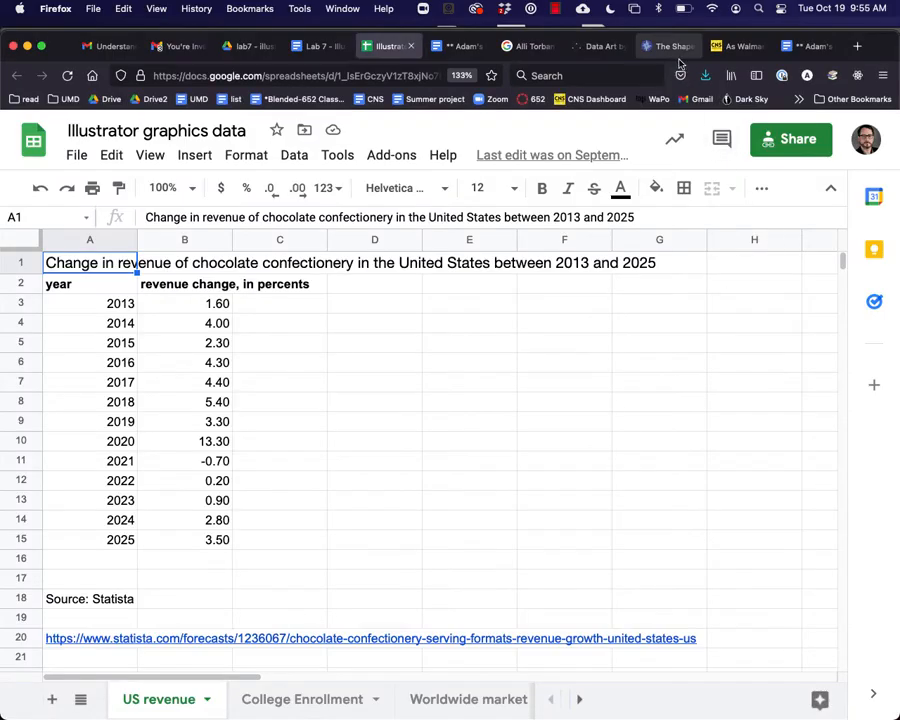
{"action": "left_click", "coordinate": [730, 56]}
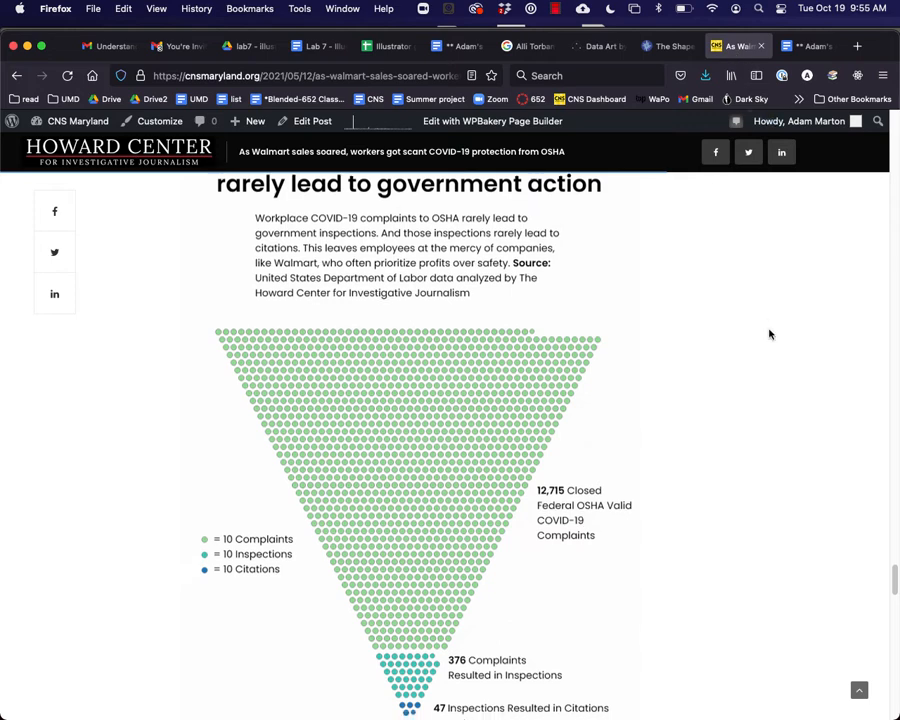
{"action": "scroll", "coordinate": [769, 334], "scroll_direction": "up", "scroll_amount": 1}
{"action": "scroll", "coordinate": [770, 335], "scroll_direction": "down", "scroll_amount": 3}
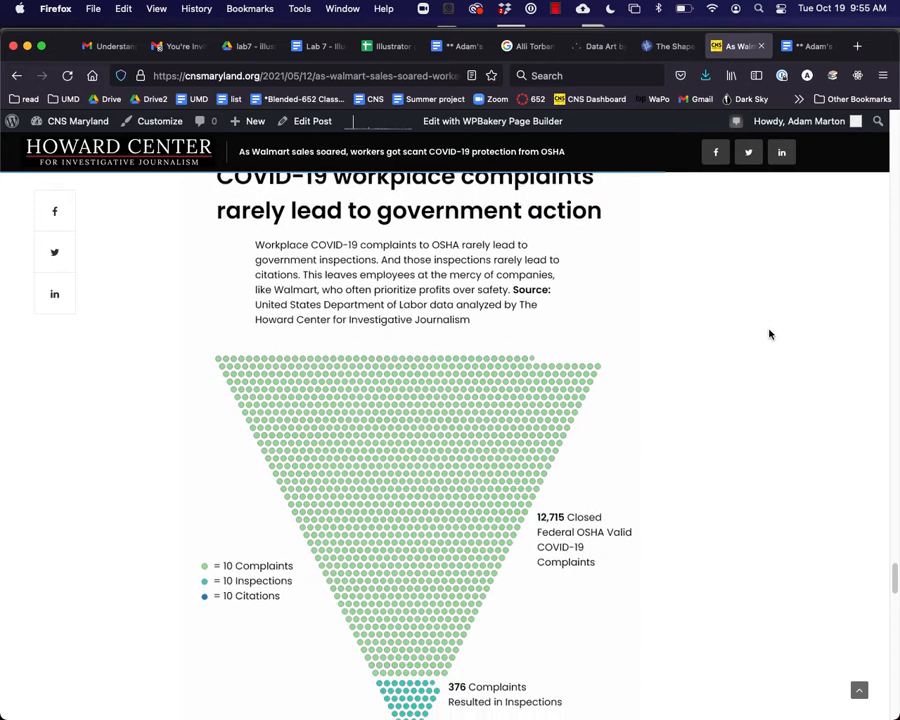
{"action": "scroll", "coordinate": [770, 335], "scroll_direction": "up", "scroll_amount": 1}
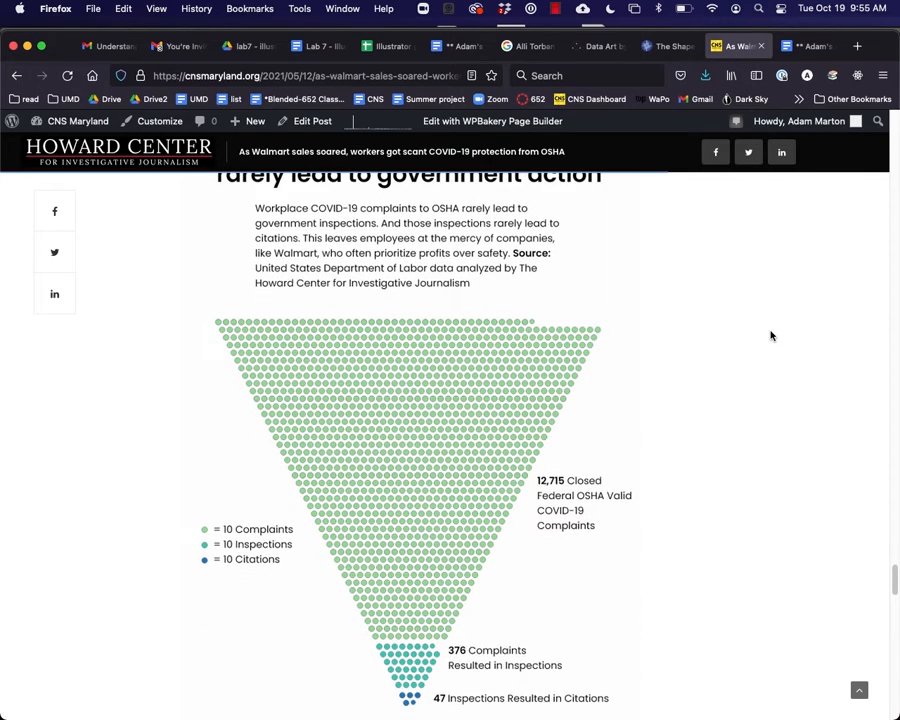
{"action": "scroll", "coordinate": [771, 335], "scroll_direction": "down", "scroll_amount": 2}
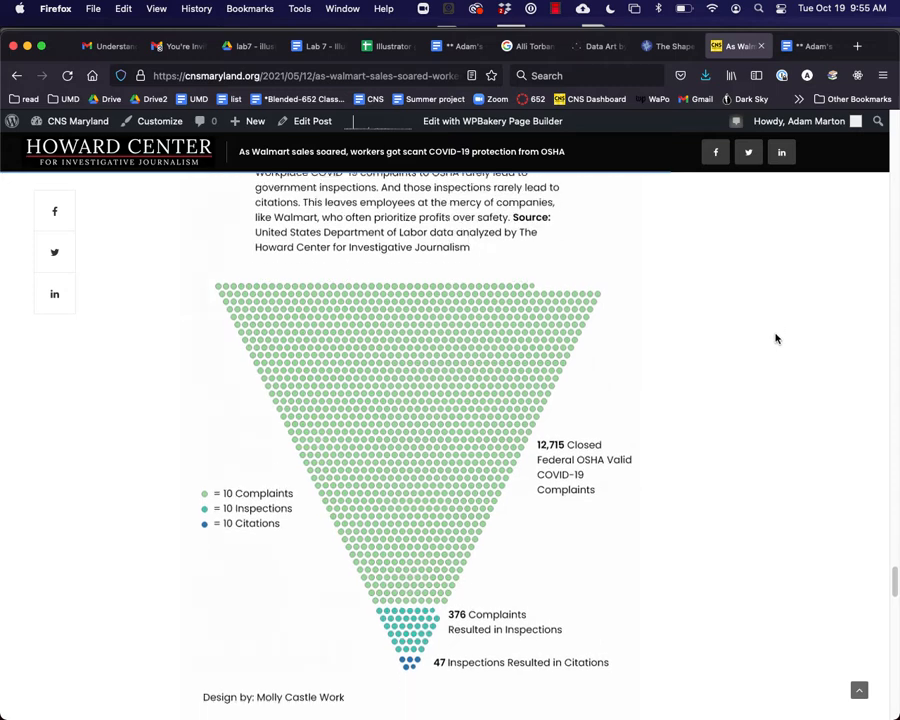
Step: Examine the dot graphic's headline, source text, color legend and the dot groups for complaints, inspections and citations
{"action": "scroll", "coordinate": [776, 339], "scroll_direction": "up", "scroll_amount": 2}
{"action": "scroll", "coordinate": [776, 339], "scroll_direction": "up", "scroll_amount": 1}
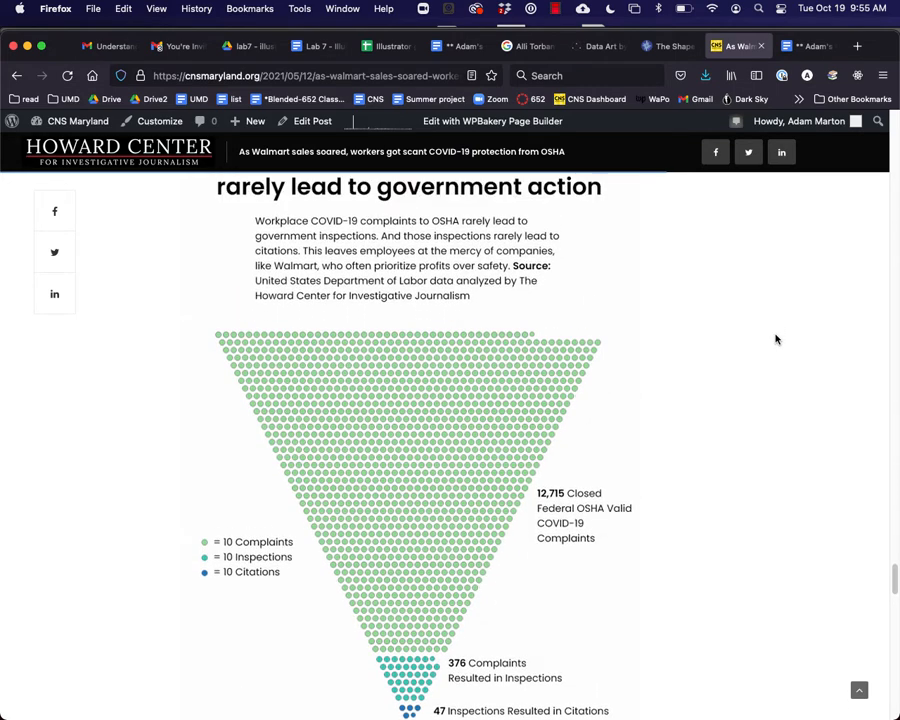
{"action": "scroll", "coordinate": [776, 339], "scroll_direction": "down", "scroll_amount": 2}
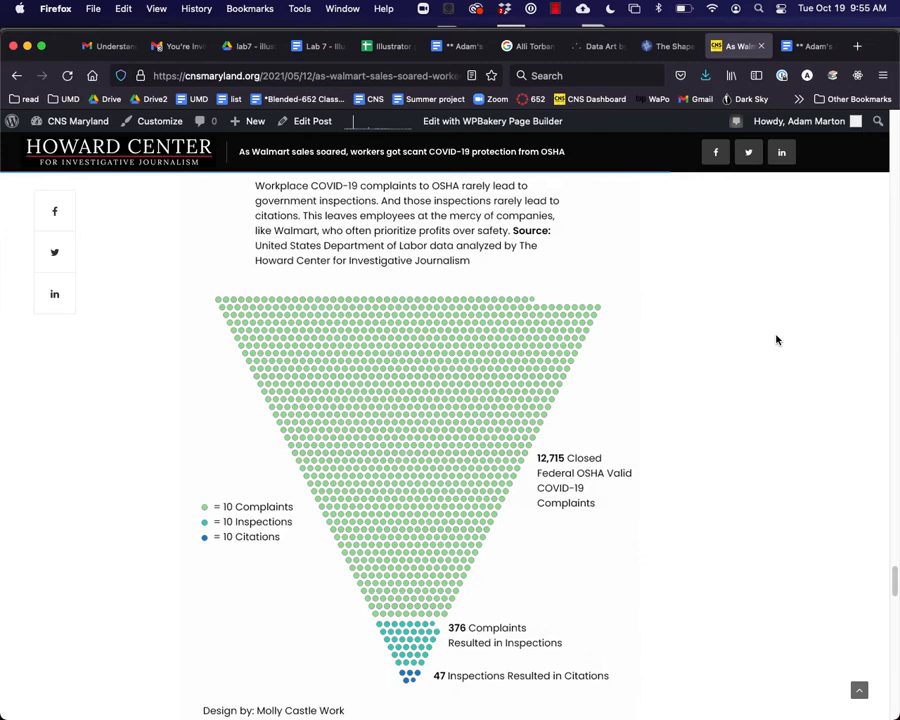
{"action": "scroll", "coordinate": [776, 340], "scroll_direction": "up", "scroll_amount": 3}
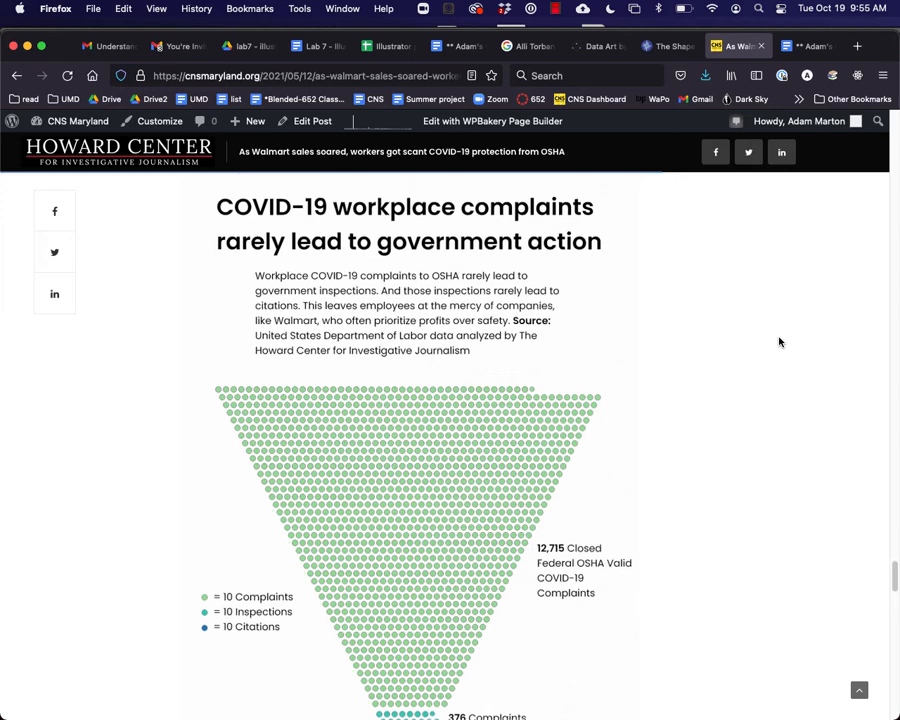
{"action": "scroll", "coordinate": [779, 342], "scroll_direction": "down", "scroll_amount": 3}
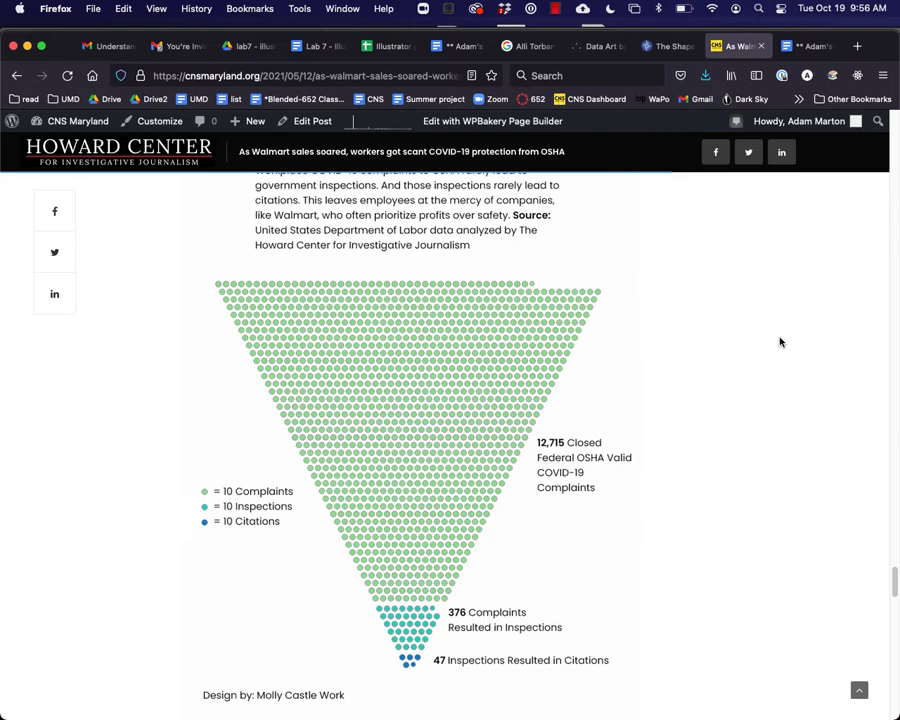
{"action": "scroll", "coordinate": [780, 342], "scroll_direction": "down", "scroll_amount": 1}
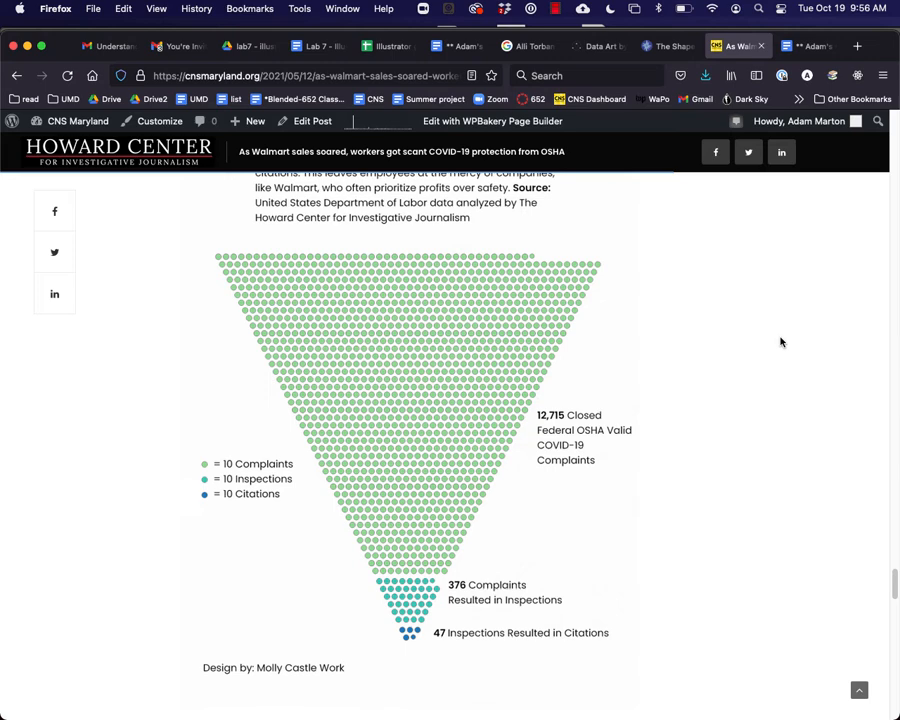
{"action": "scroll", "coordinate": [712, 366], "scroll_direction": "up", "scroll_amount": 3}
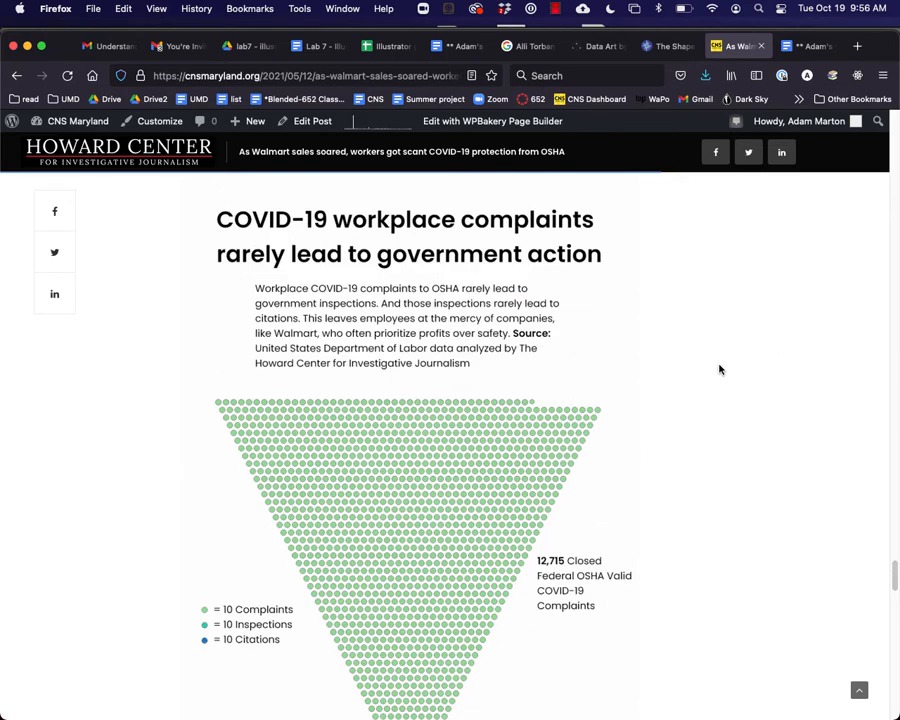
{"action": "scroll", "coordinate": [719, 370], "scroll_direction": "down", "scroll_amount": 3}
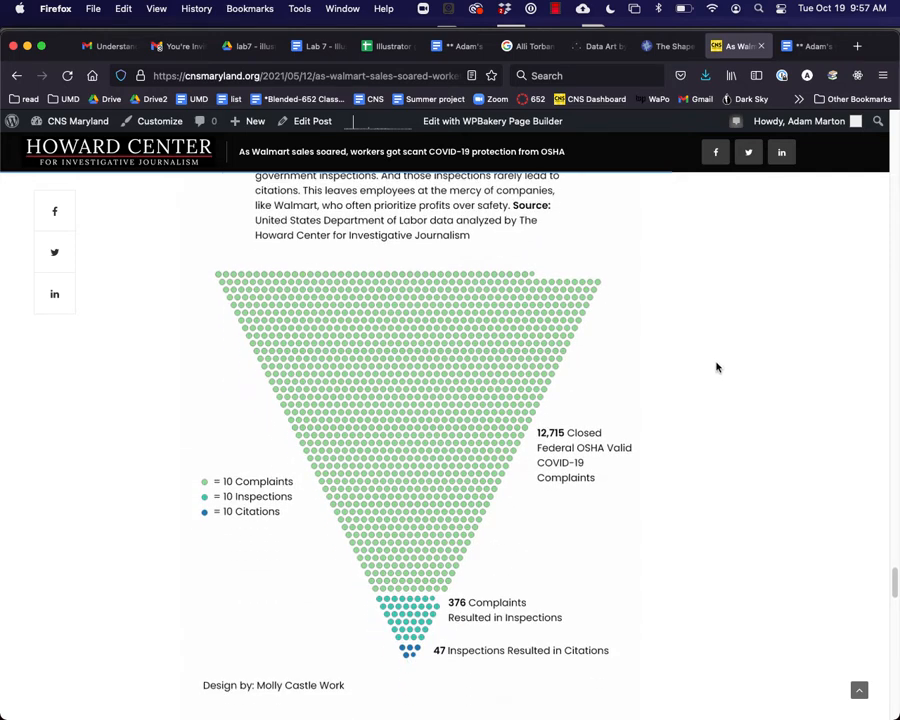
{"action": "scroll", "coordinate": [721, 368], "scroll_direction": "down", "scroll_amount": 1}
{"action": "scroll", "coordinate": [720, 370], "scroll_direction": "up", "scroll_amount": 1}
{"action": "scroll", "coordinate": [720, 370], "scroll_direction": "down", "scroll_amount": 1}
Step: Examine the illustrated graphics on the Data Art page, including the magazine cover, Viz for Social Good and Most Popular JavaScript Flavors
{"action": "left_click", "coordinate": [670, 47]}
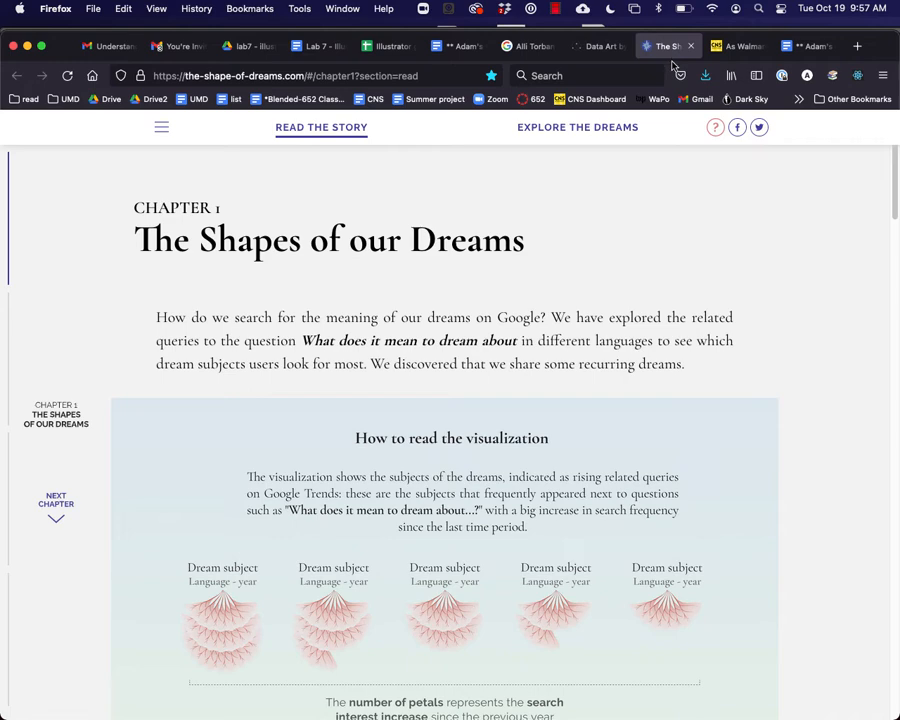
{"action": "left_click", "coordinate": [577, 47]}
{"action": "scroll", "coordinate": [814, 400], "scroll_direction": "down", "scroll_amount": 2}
{"action": "scroll", "coordinate": [818, 404], "scroll_direction": "up", "scroll_amount": 1}
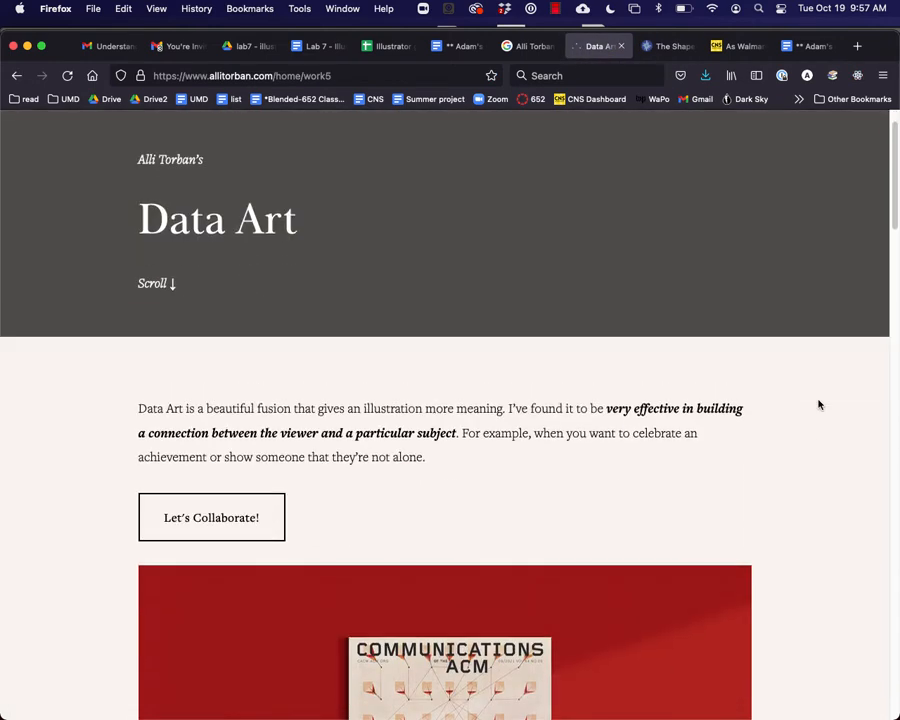
{"action": "scroll", "coordinate": [818, 404], "scroll_direction": "down", "scroll_amount": 10}
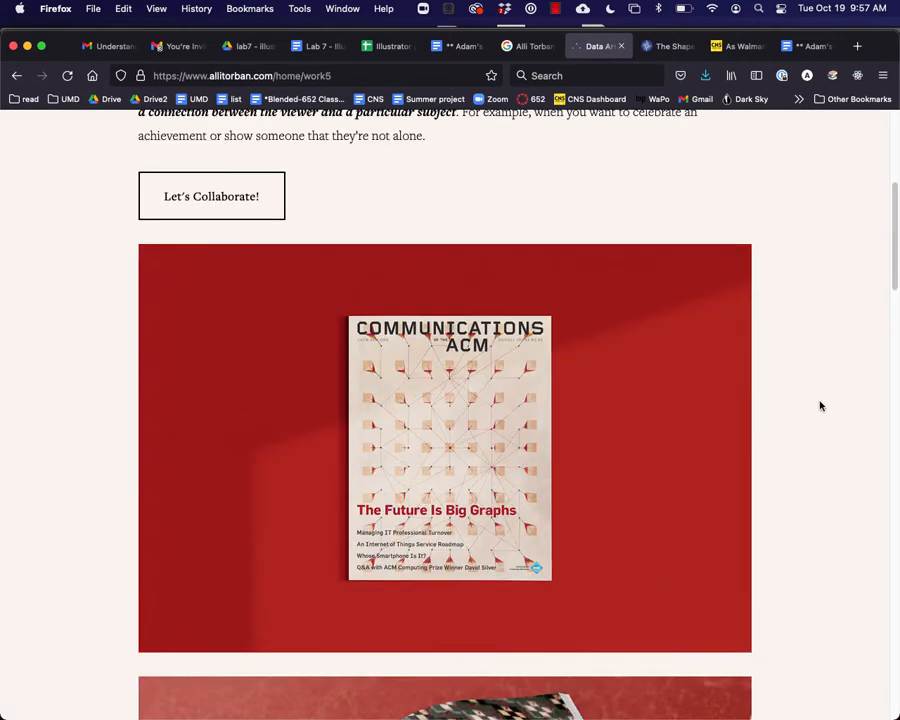
{"action": "scroll", "coordinate": [820, 406], "scroll_direction": "down", "scroll_amount": 5}
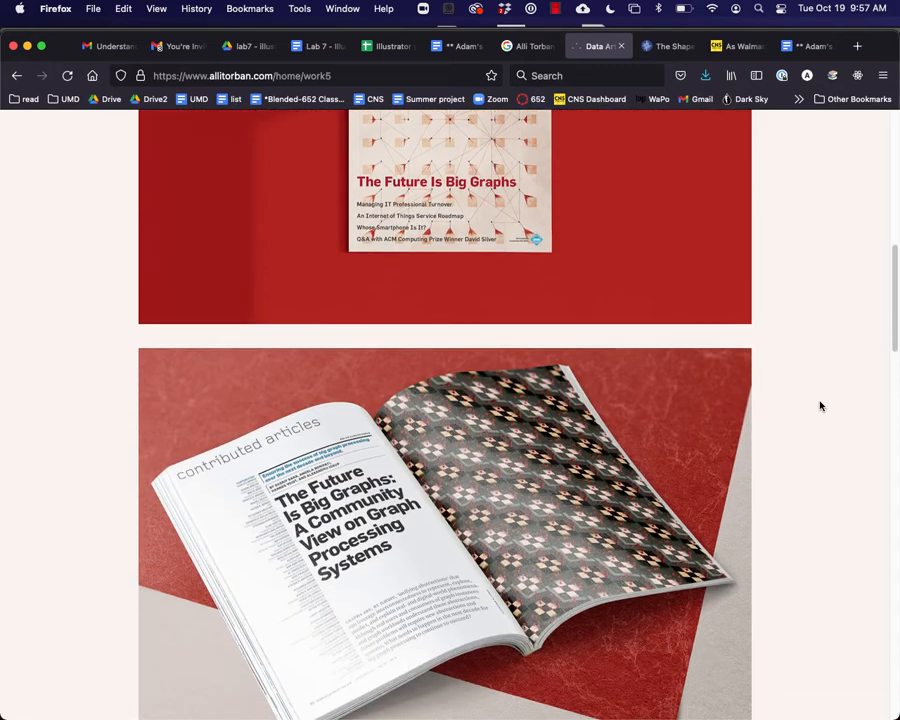
{"action": "scroll", "coordinate": [820, 406], "scroll_direction": "down", "scroll_amount": 9}
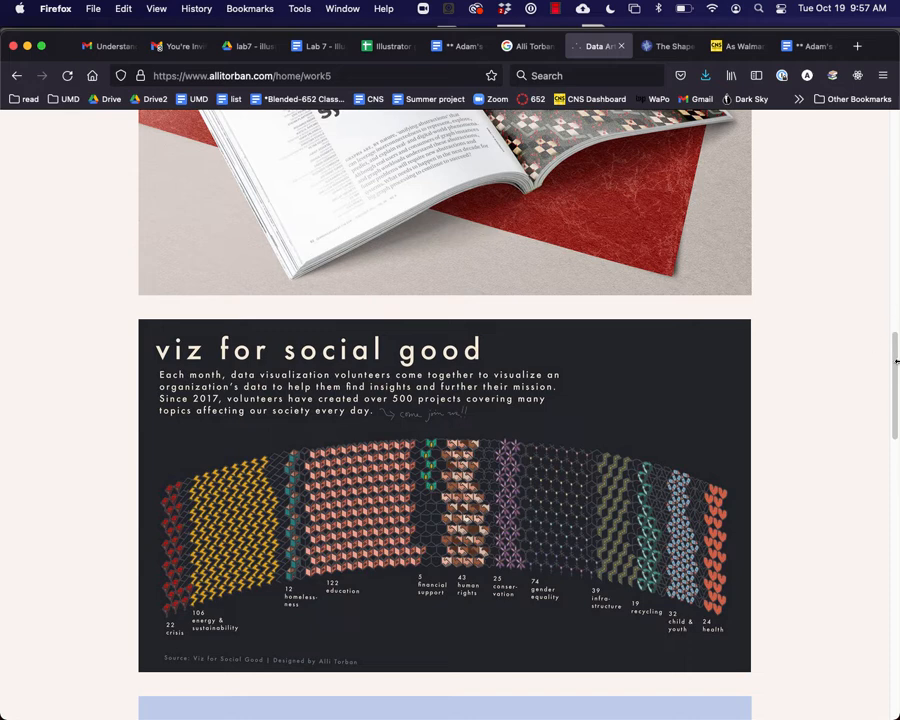
{"action": "left_click_drag", "start_coordinate": [893, 368], "coordinate": [896, 547]}
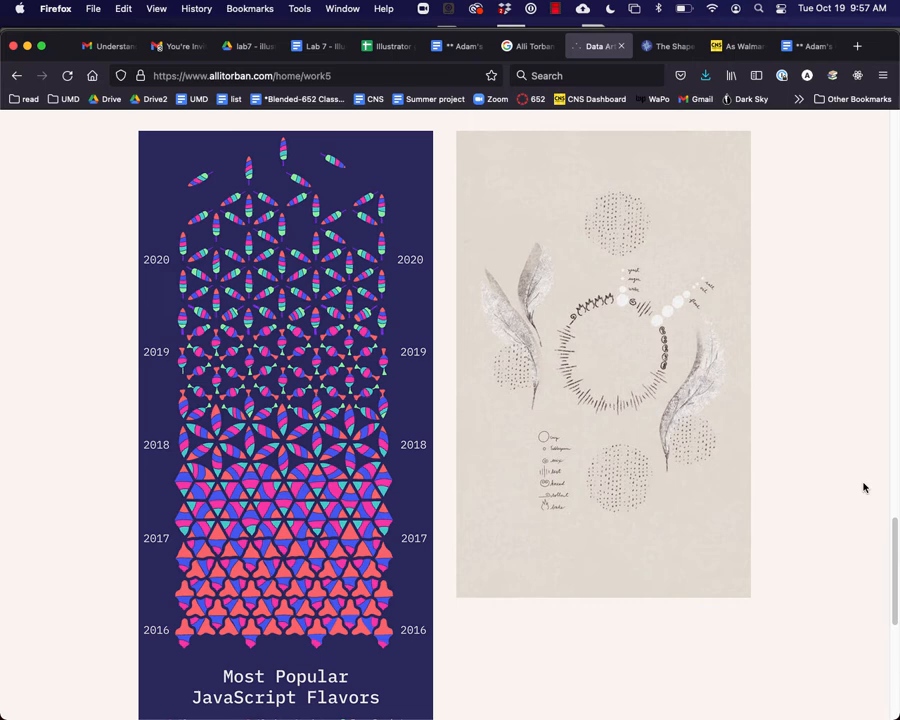
{"action": "scroll", "coordinate": [864, 487], "scroll_direction": "down", "scroll_amount": 1}
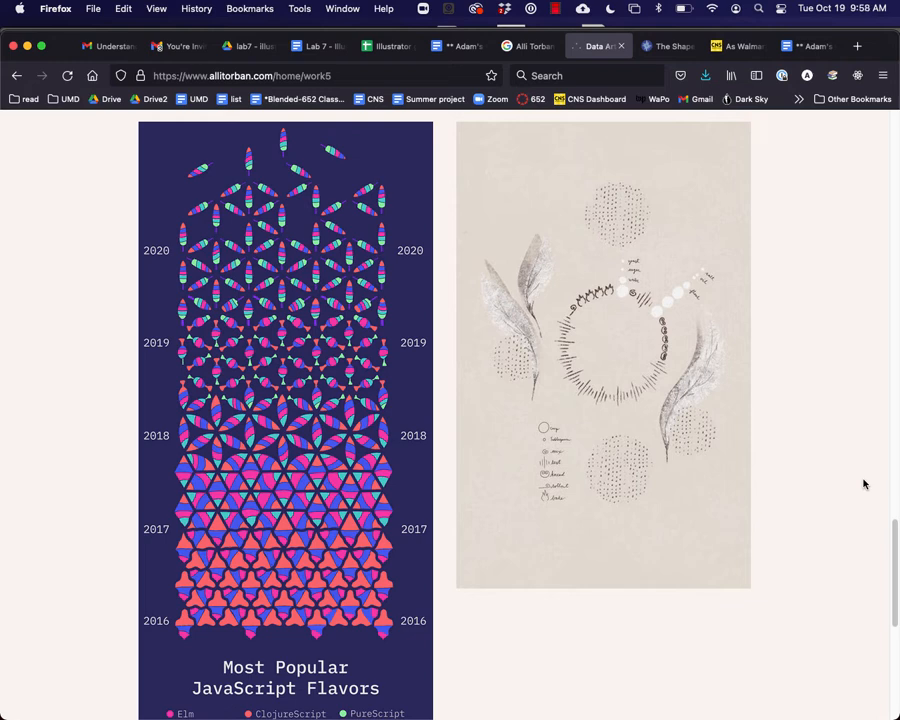
{"action": "scroll", "coordinate": [850, 483], "scroll_direction": "down", "scroll_amount": 1}
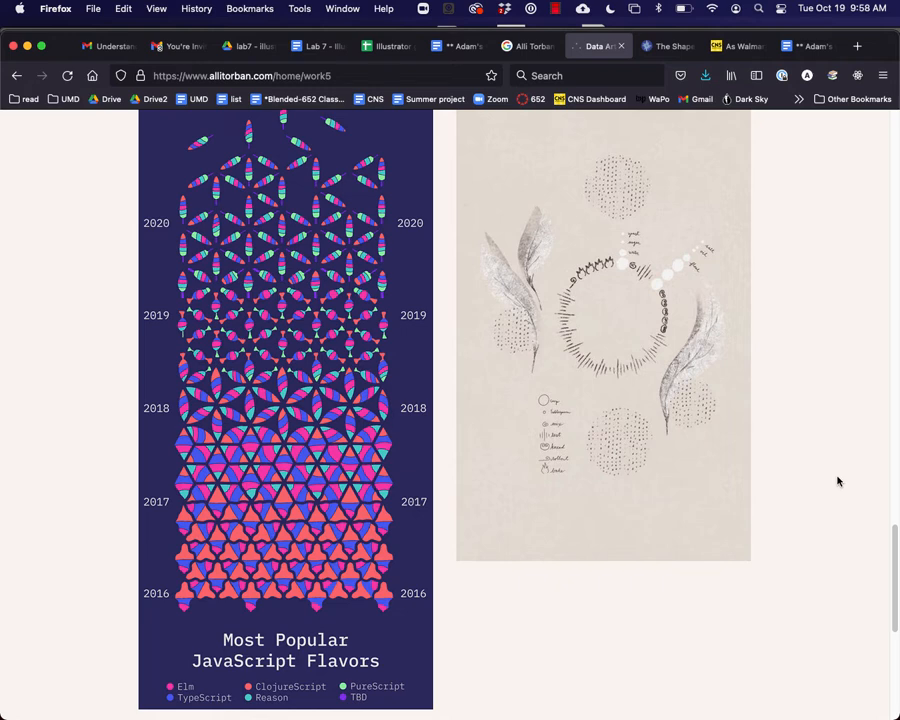
{"action": "scroll", "coordinate": [838, 481], "scroll_direction": "up", "scroll_amount": 1}
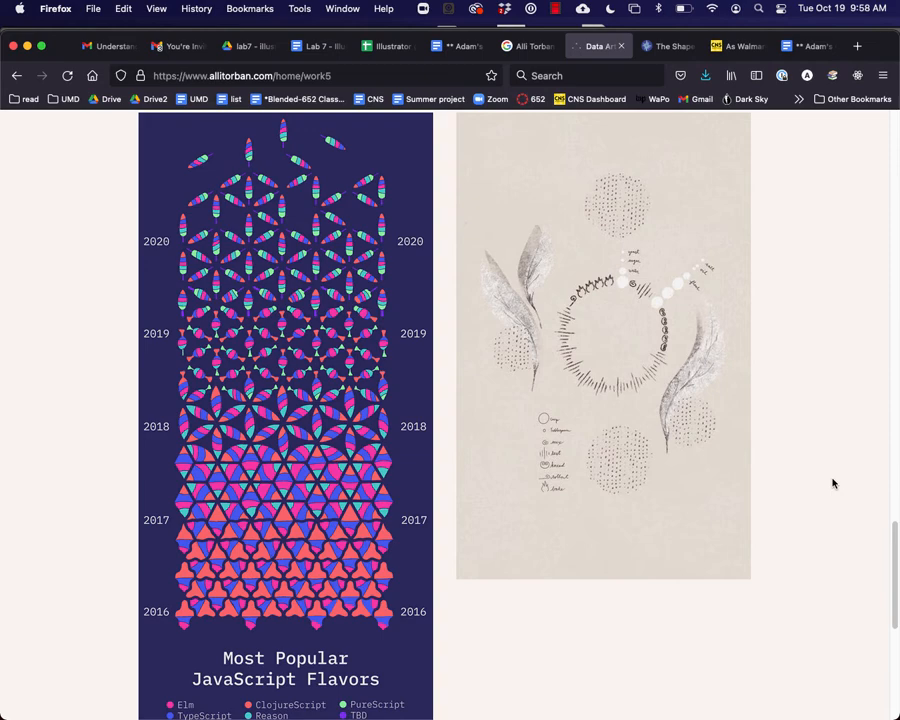
{"action": "scroll", "coordinate": [830, 480], "scroll_direction": "up", "scroll_amount": 10}
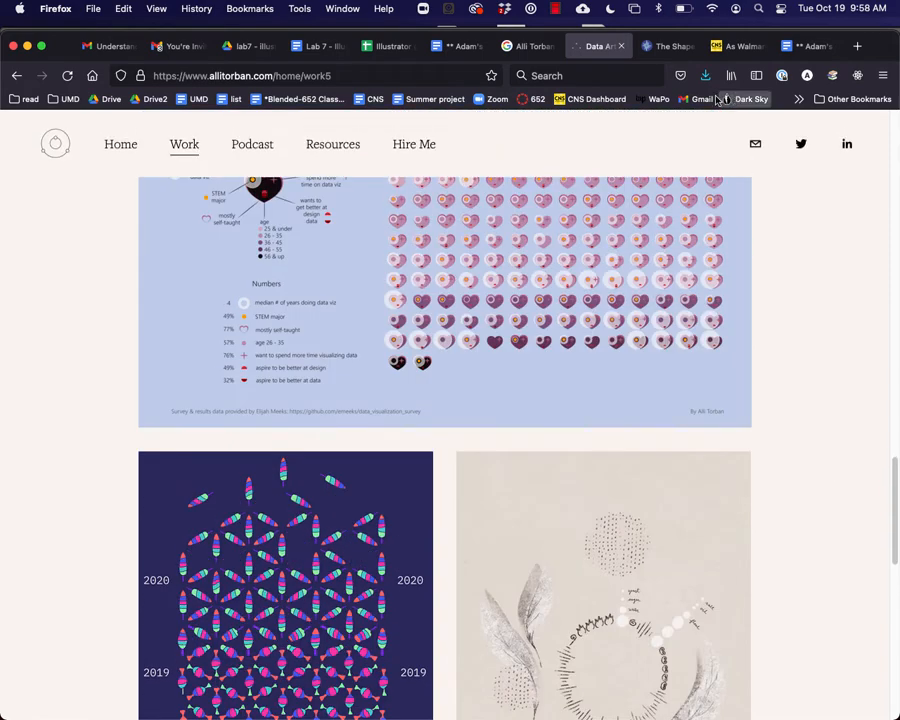
Step: Open the Shape of Dreams story and examine the Chapter 1 introduction and its guide to reading the petal visualization
{"action": "left_click", "coordinate": [660, 47]}
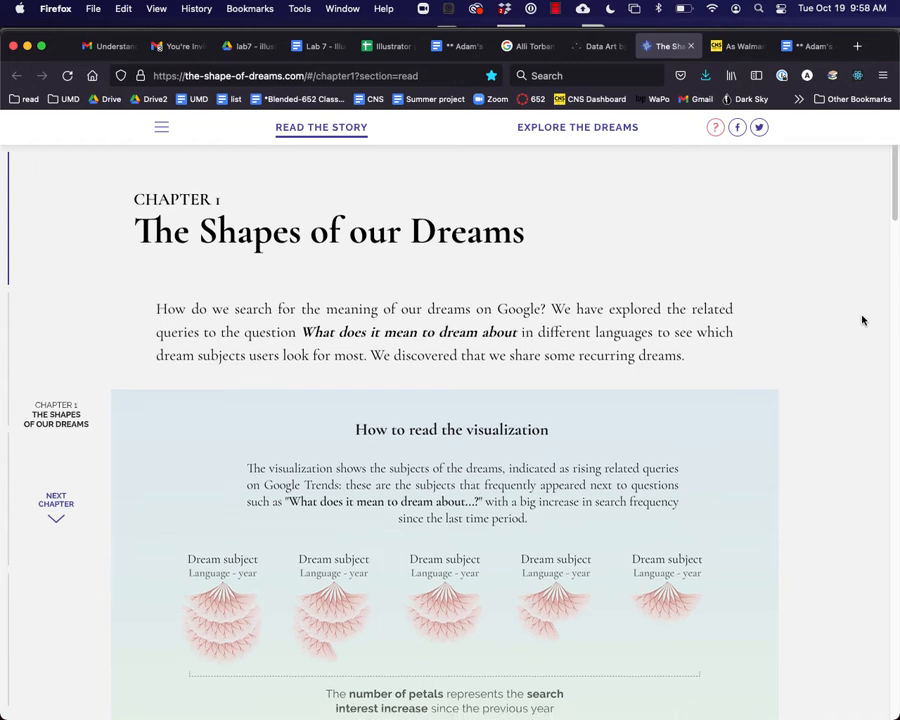
{"action": "scroll", "coordinate": [860, 318], "scroll_direction": "down", "scroll_amount": 4}
{"action": "scroll", "coordinate": [861, 319], "scroll_direction": "down", "scroll_amount": 16}
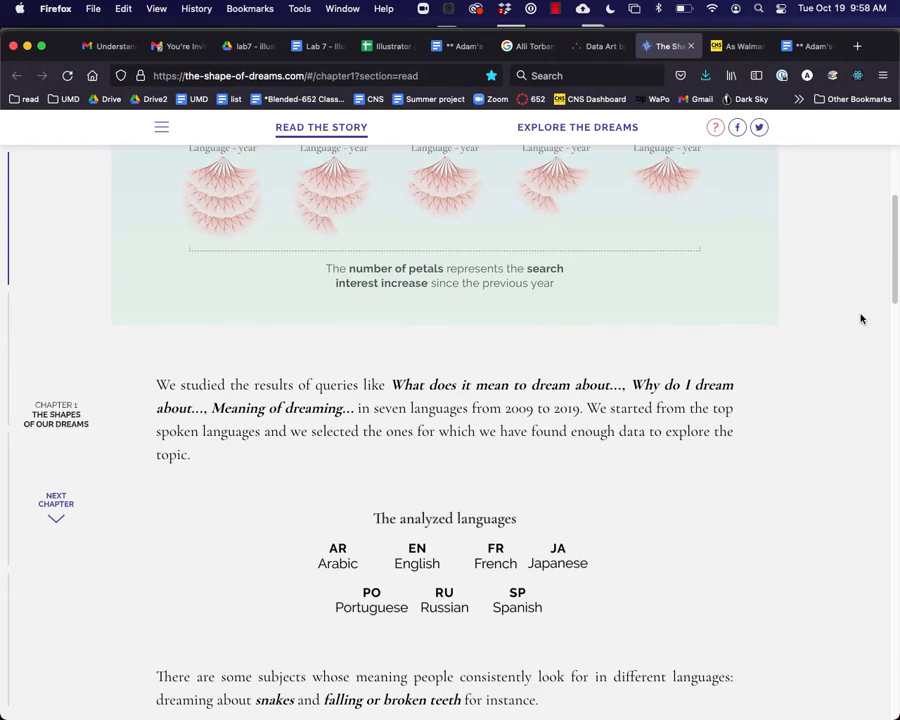
{"action": "scroll", "coordinate": [860, 316], "scroll_direction": "up", "scroll_amount": 14}
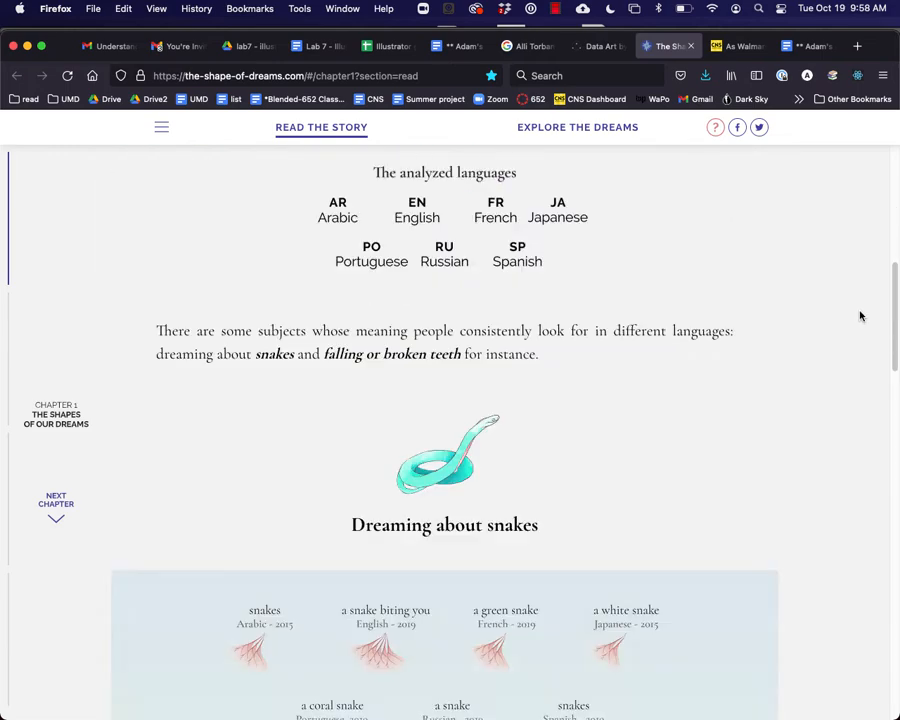
{"action": "scroll", "coordinate": [663, 394], "scroll_direction": "up", "scroll_amount": 7}
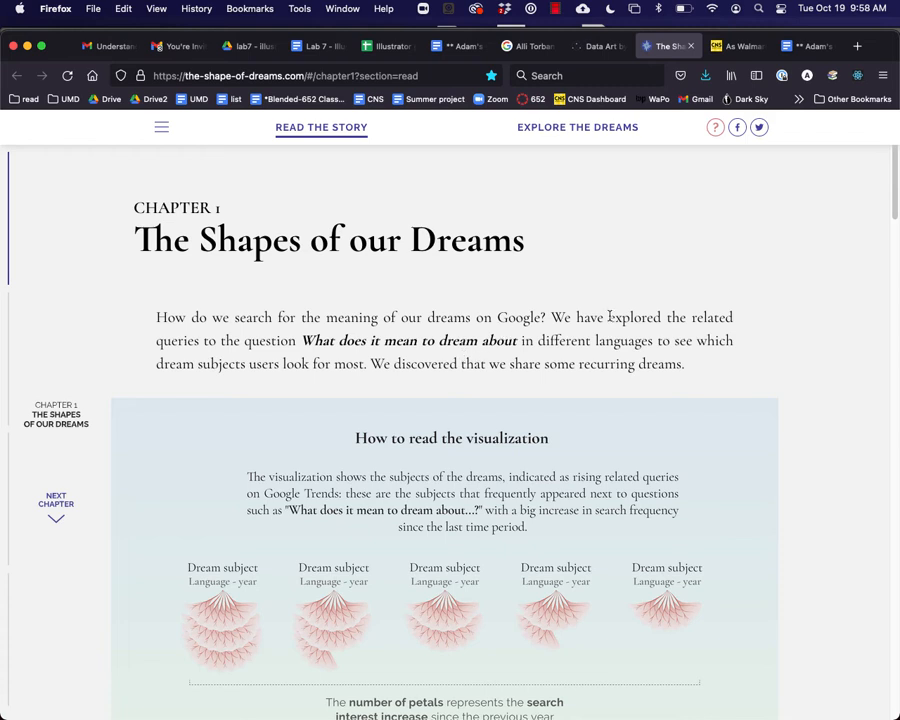
{"action": "scroll", "coordinate": [741, 363], "scroll_direction": "down", "scroll_amount": 1}
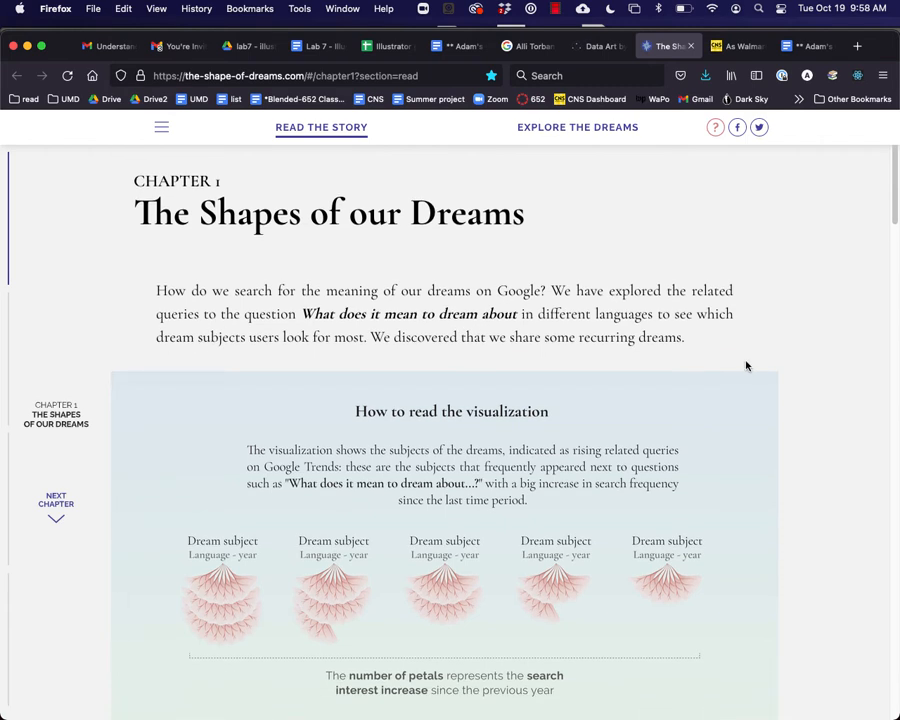
{"action": "scroll", "coordinate": [752, 364], "scroll_direction": "down", "scroll_amount": 1}
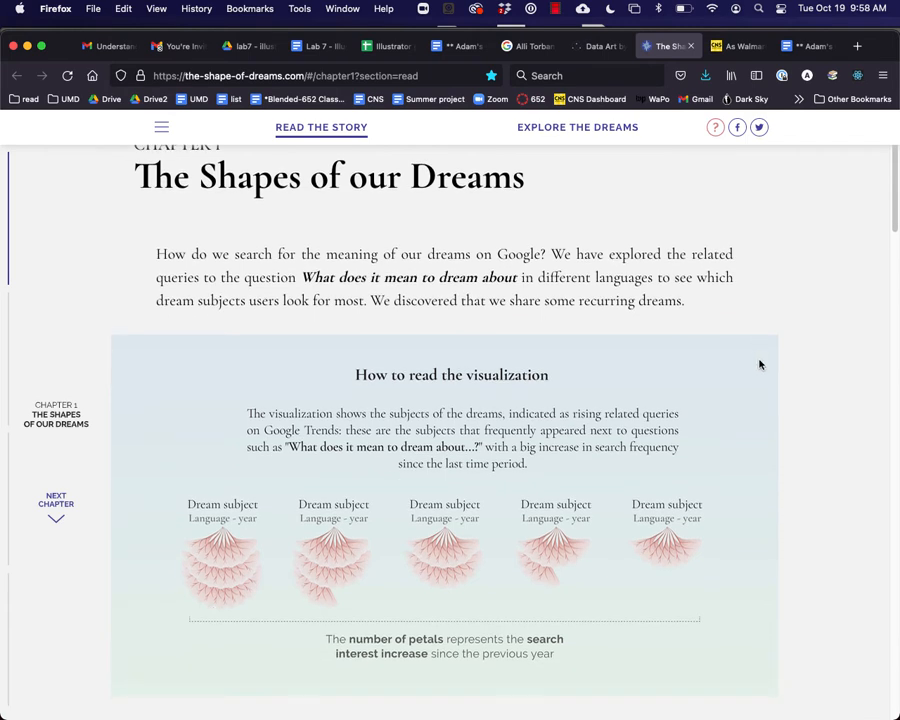
{"action": "scroll", "coordinate": [764, 363], "scroll_direction": "down", "scroll_amount": 1}
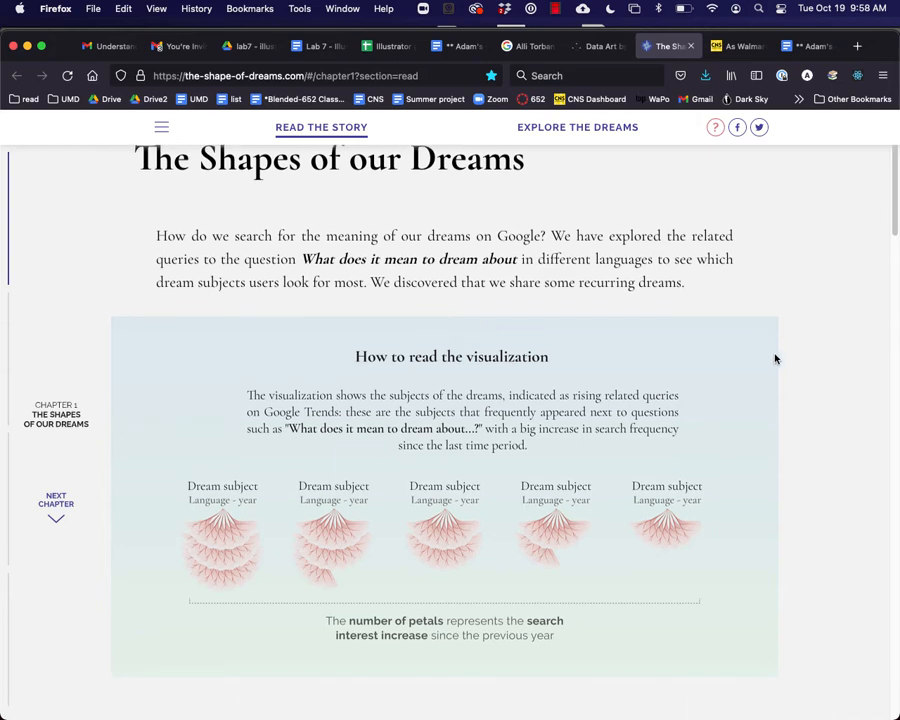
Step: Examine the petal charts in Chapter 1, from dreaming about snakes and falling teeth through the peaks over the year
{"action": "scroll", "coordinate": [775, 358], "scroll_direction": "down", "scroll_amount": 1}
{"action": "scroll", "coordinate": [775, 358], "scroll_direction": "down", "scroll_amount": 10}
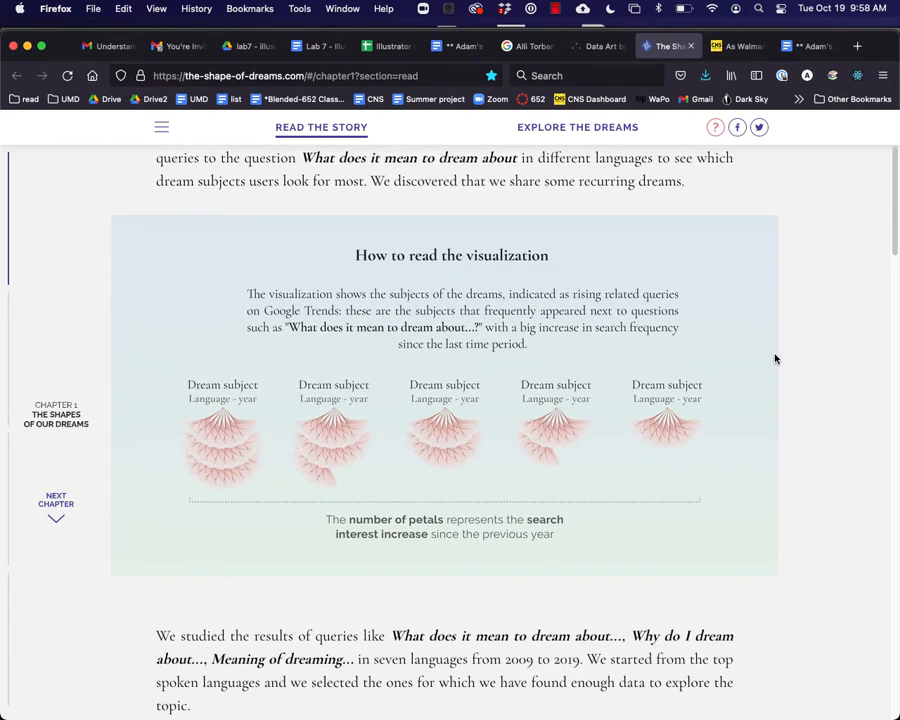
{"action": "scroll", "coordinate": [775, 358], "scroll_direction": "down", "scroll_amount": 7}
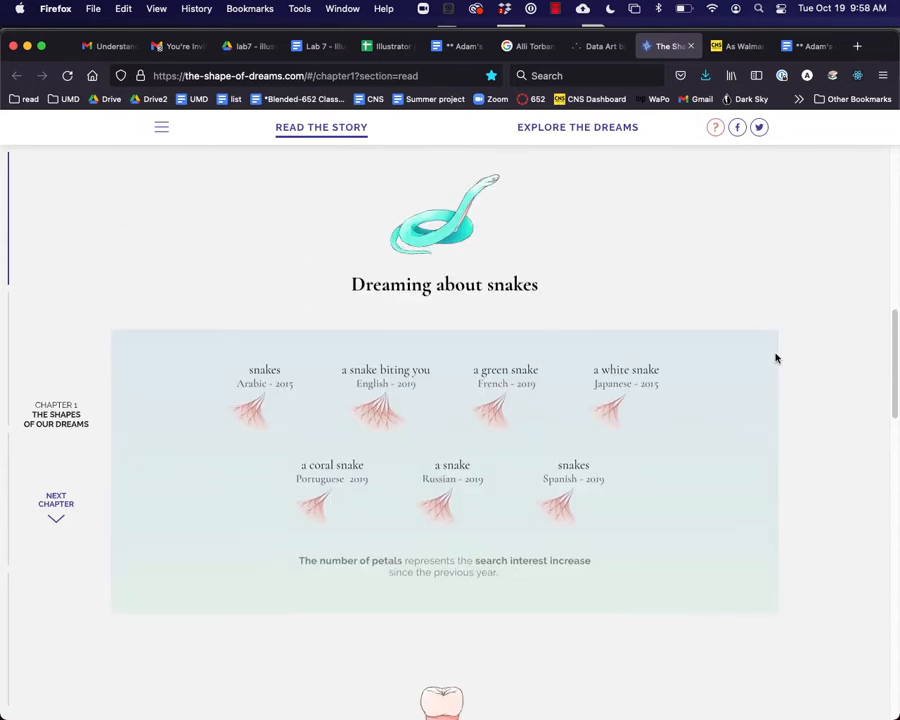
{"action": "scroll", "coordinate": [777, 358], "scroll_direction": "down", "scroll_amount": 2}
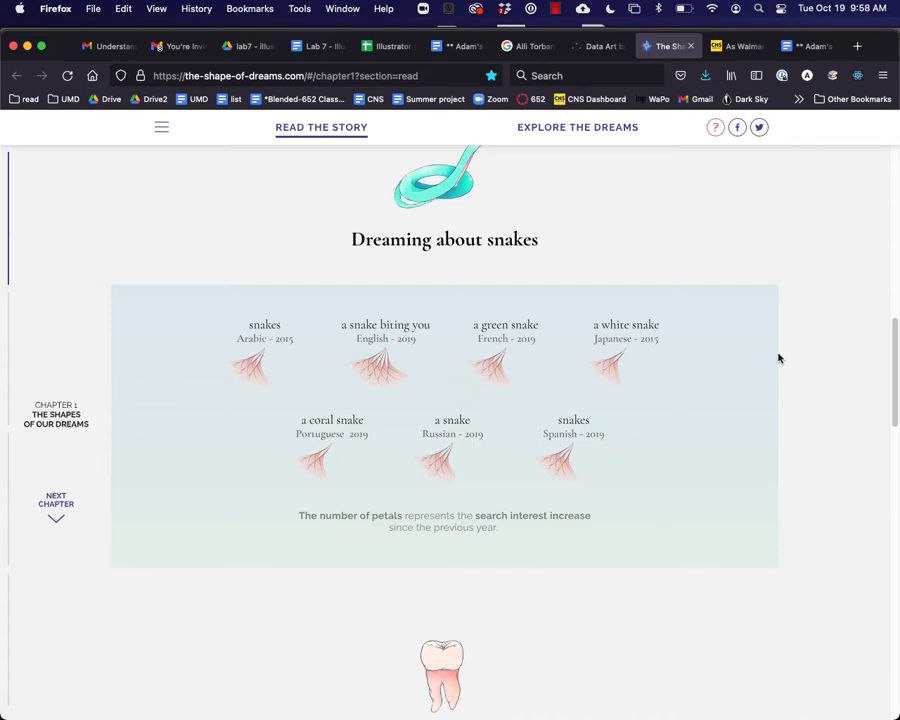
{"action": "scroll", "coordinate": [773, 358], "scroll_direction": "down", "scroll_amount": 10}
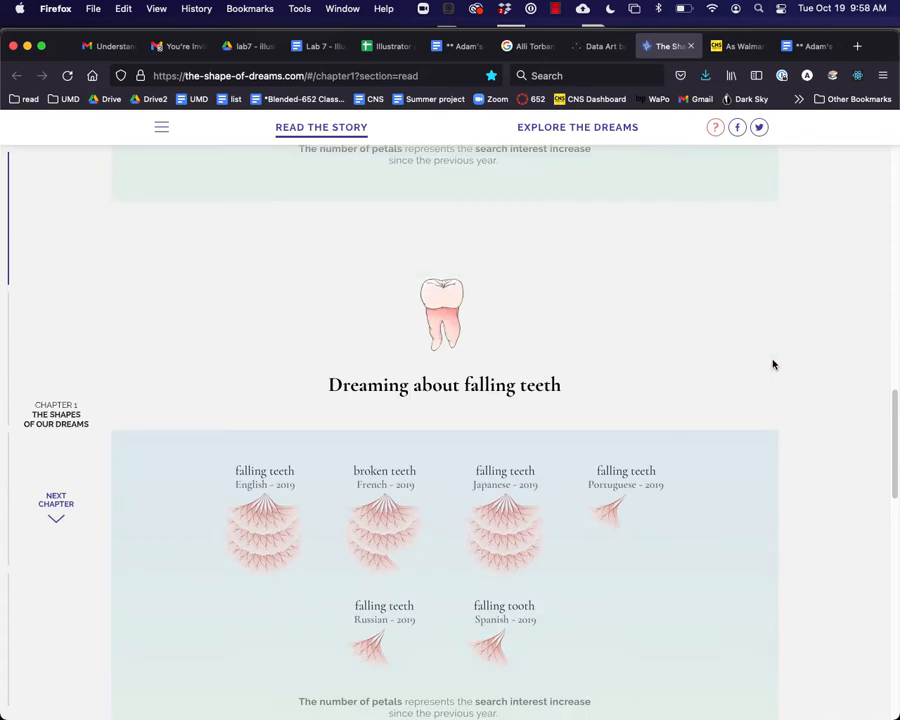
{"action": "scroll", "coordinate": [777, 364], "scroll_direction": "down", "scroll_amount": 12}
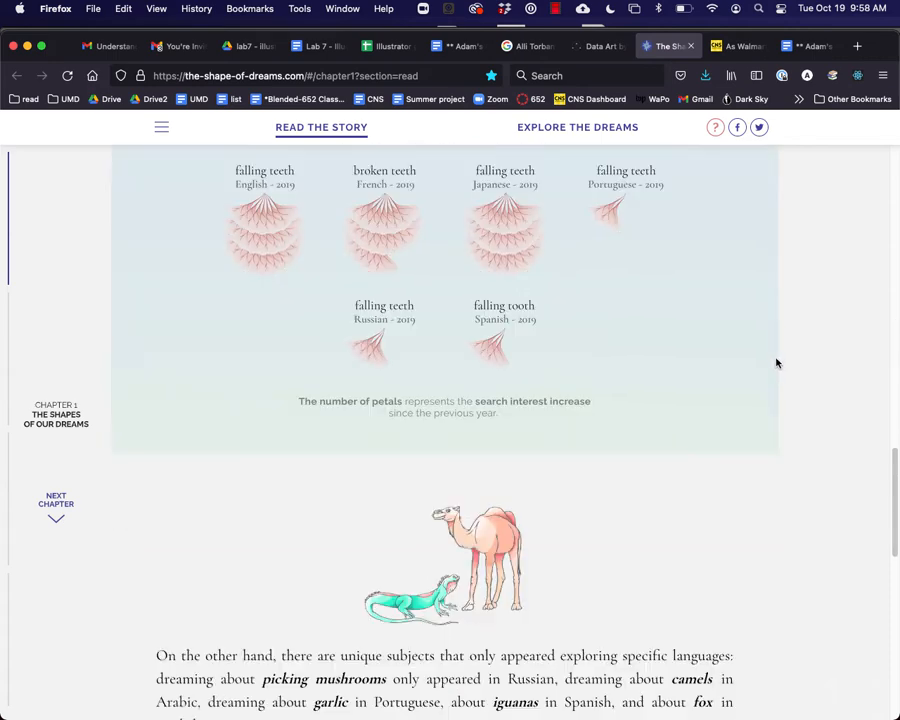
{"action": "scroll", "coordinate": [777, 357], "scroll_direction": "down", "scroll_amount": 12}
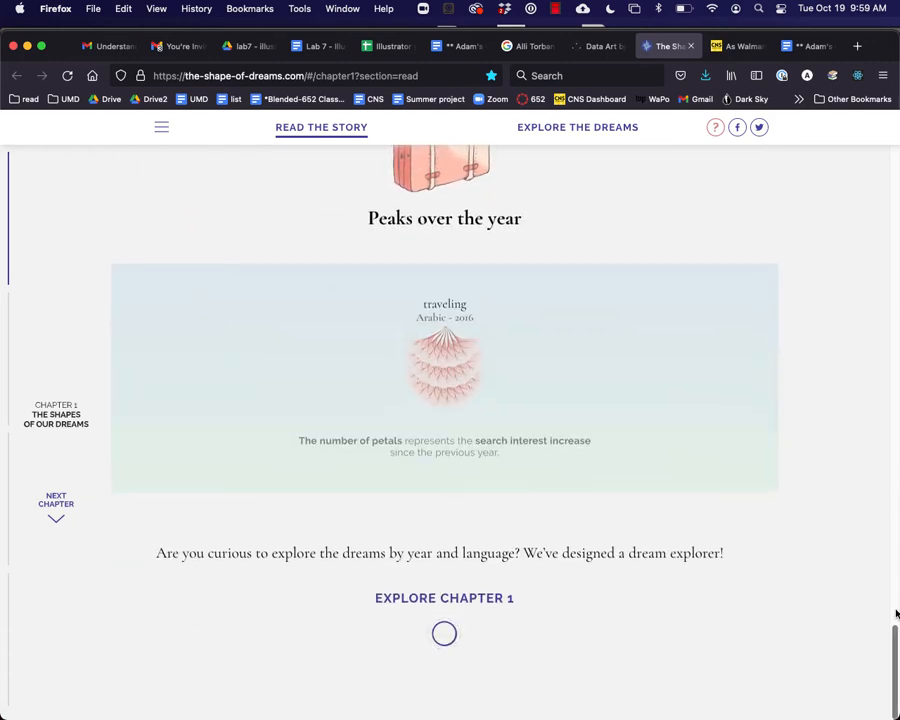
{"action": "left_click_drag", "start_coordinate": [894, 635], "coordinate": [871, 157]}
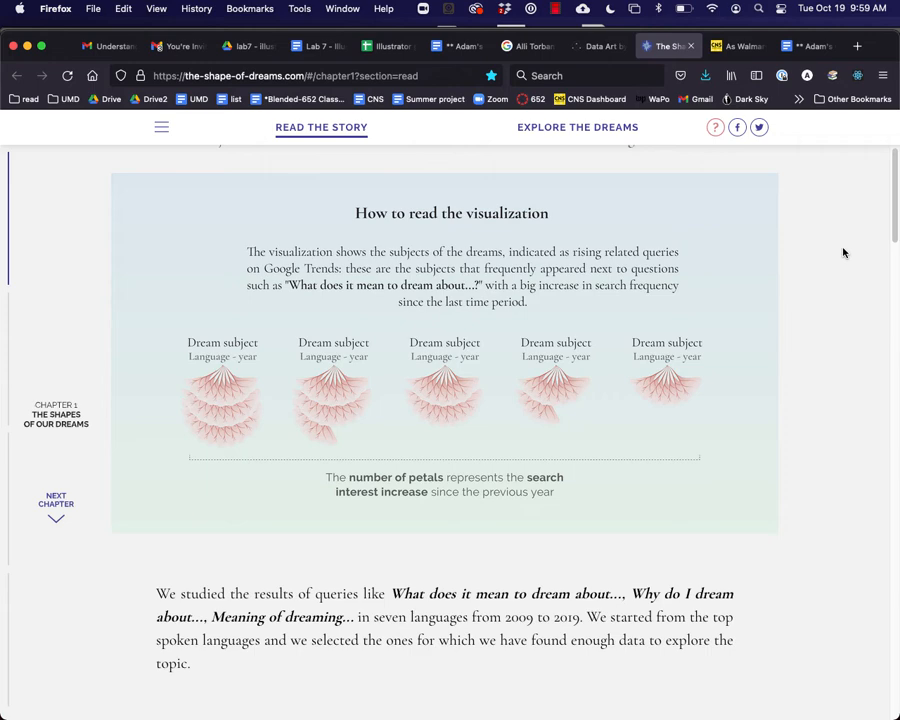
Step: Close the Shape of Dreams, Data Art and Walmart article pages, and switch back to the graphics template in Illustrator
{"action": "left_click", "coordinate": [691, 46]}
{"action": "left_click", "coordinate": [600, 46]}
{"action": "left_click", "coordinate": [622, 46]}
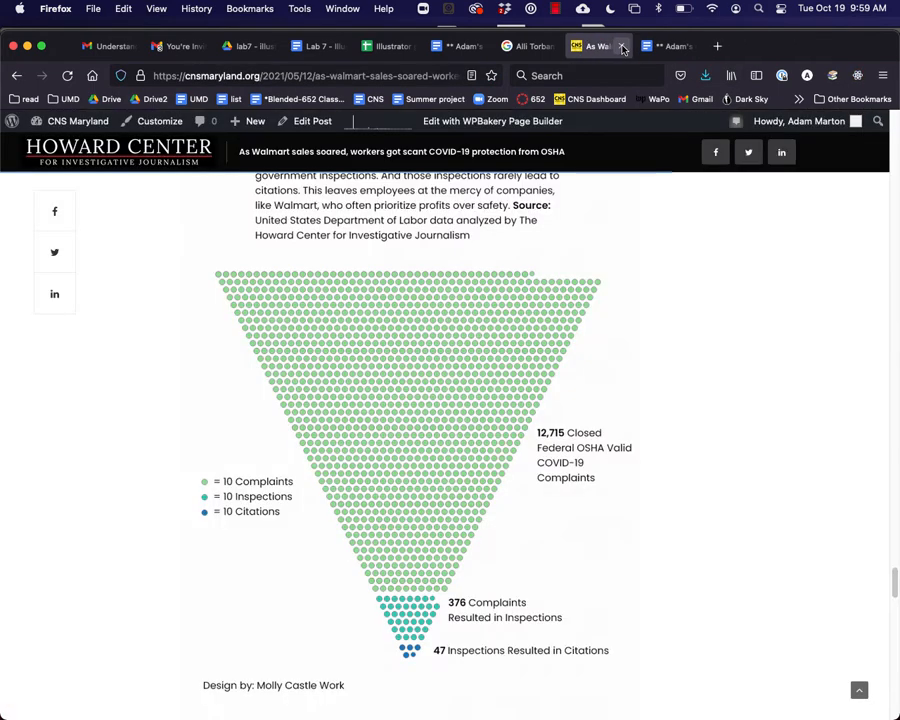
{"action": "left_click", "coordinate": [622, 46]}
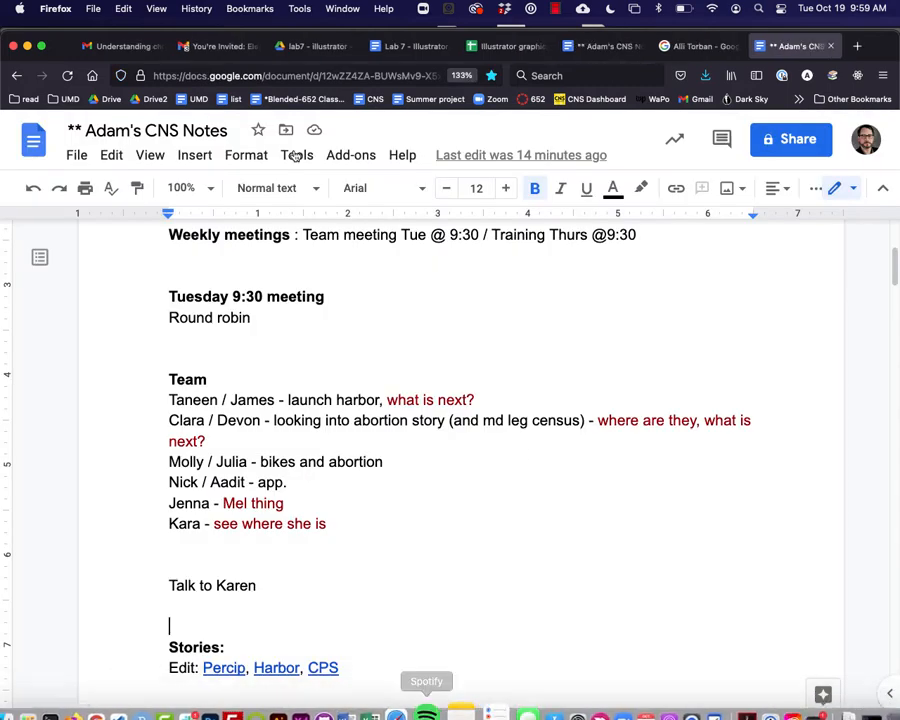
{"action": "left_click", "coordinate": [27, 46]}
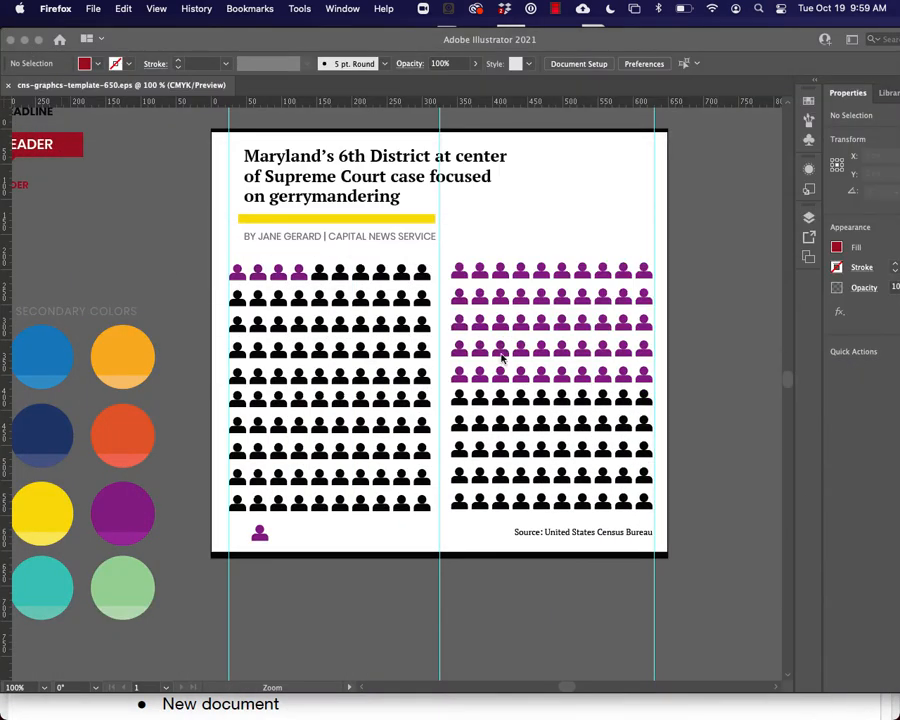
{"action": "left_click", "coordinate": [148, 209]}
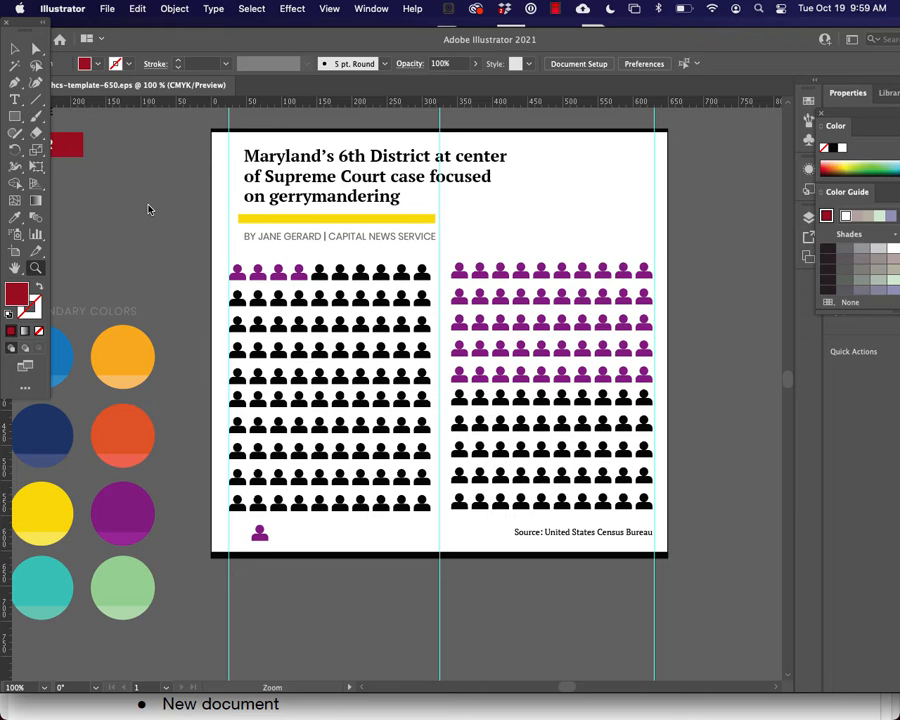
{"action": "left_click", "coordinate": [12, 46]}
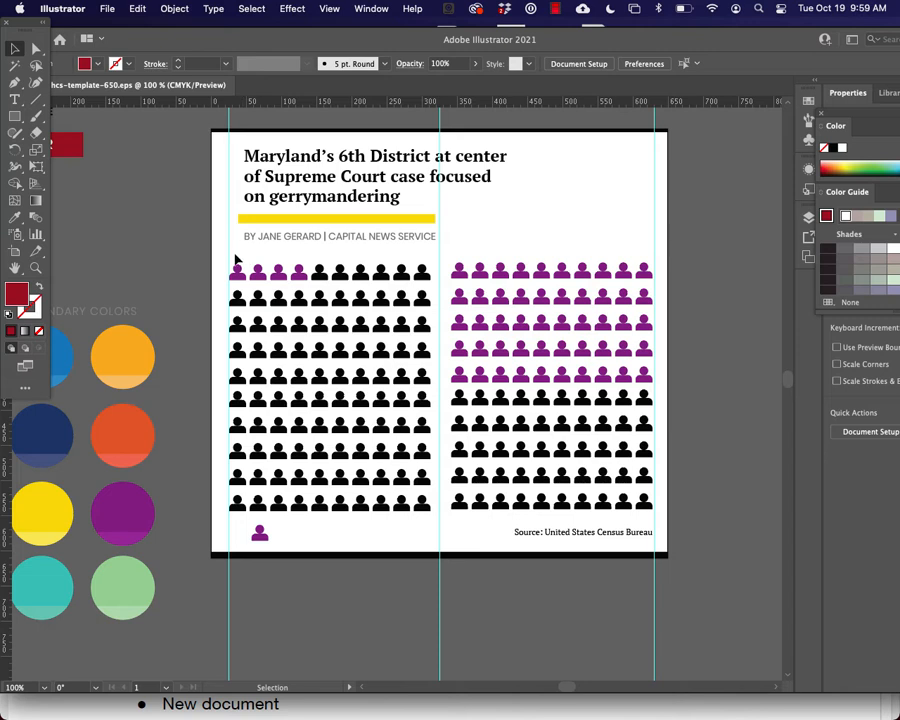
{"action": "left_click_drag", "start_coordinate": [232, 257], "coordinate": [700, 522]}
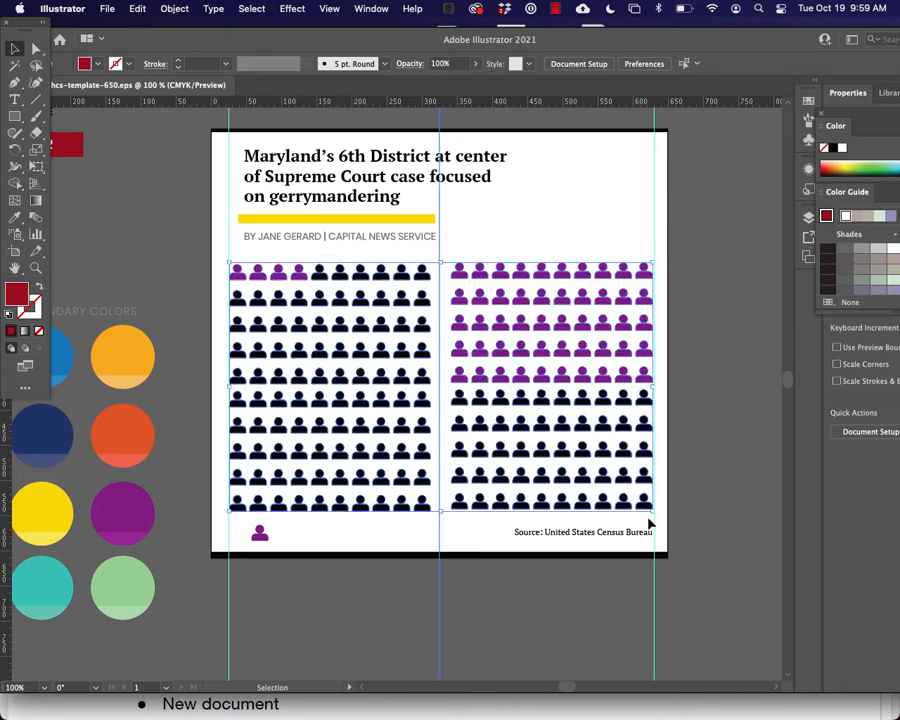
{"action": "key", "text": "Delete"}
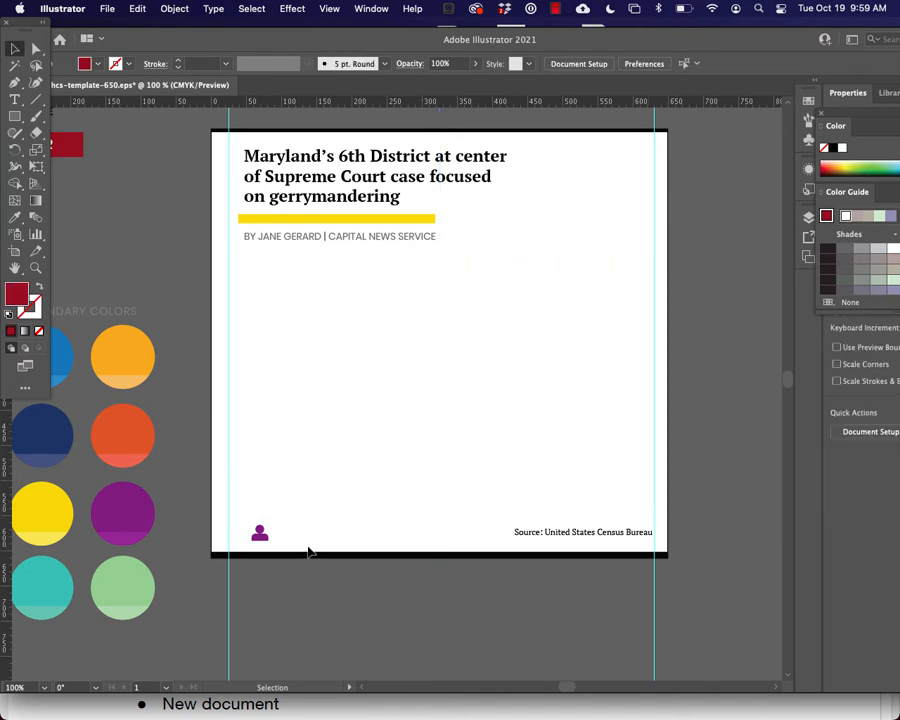
{"action": "left_click", "coordinate": [258, 535]}
{"action": "key", "text": "Delete"}
{"action": "key", "text": "super+z"}
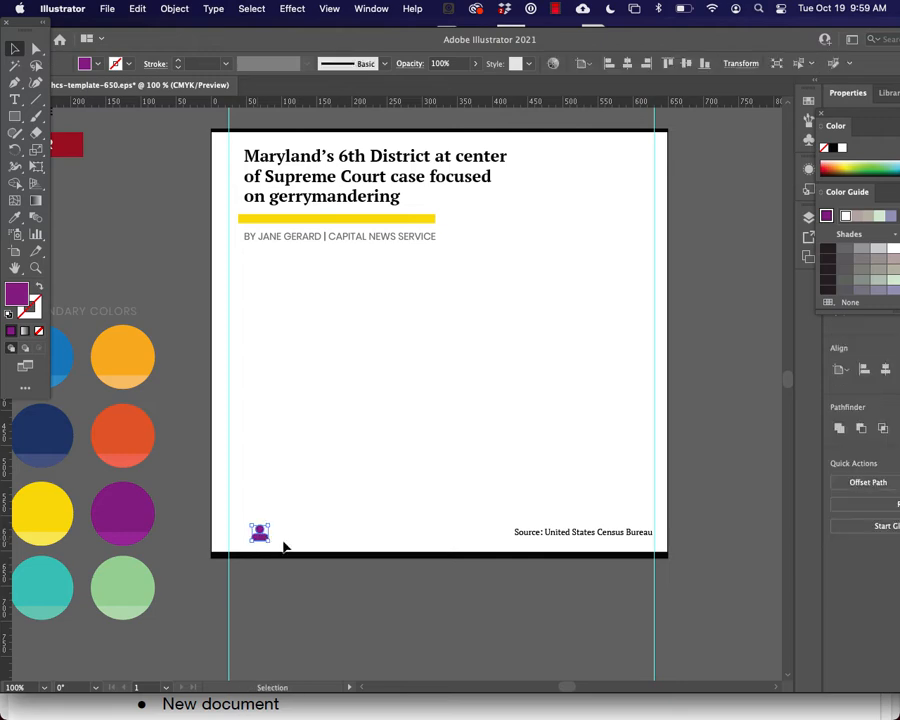
{"action": "key", "text": "super+z"}
{"action": "left_click", "coordinate": [410, 531]}
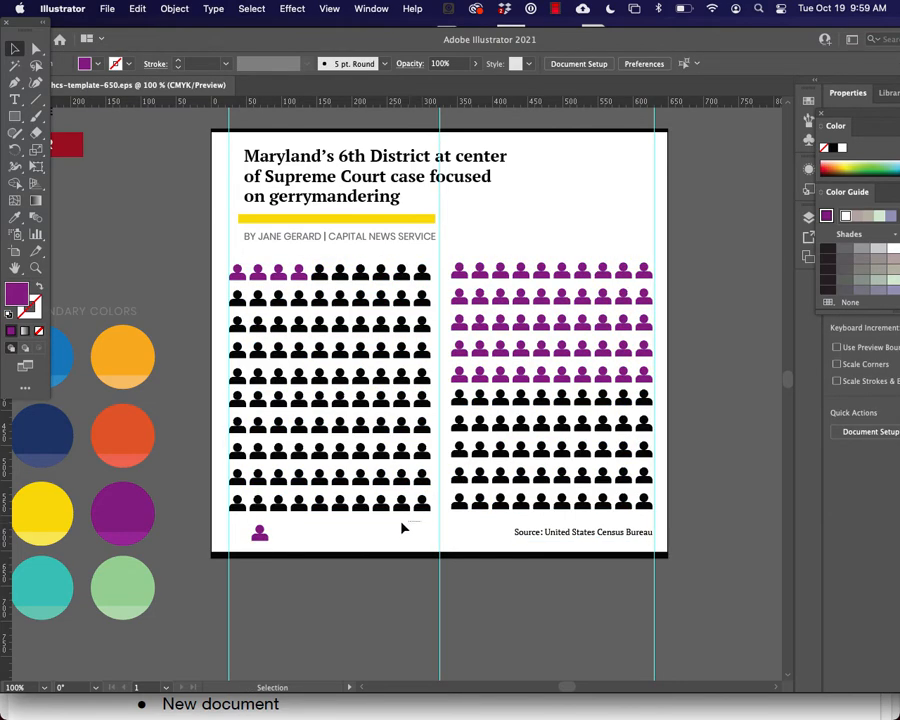
Step: Delete both grids of person icons and the single purple person icon from the artboard, keeping the guides
{"action": "left_click", "coordinate": [240, 271]}
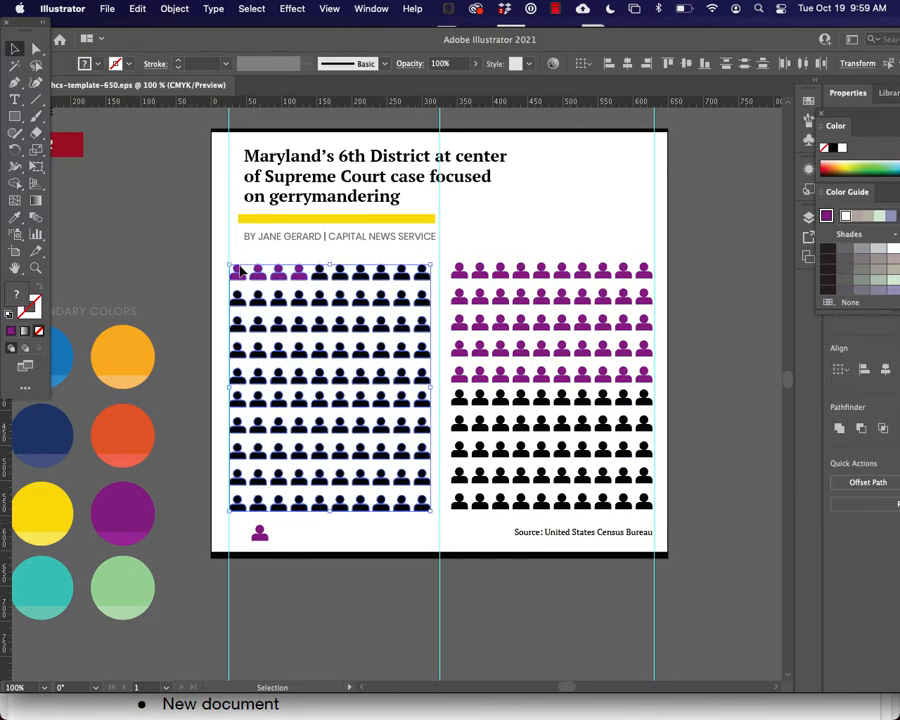
{"action": "key", "text": "Delete"}
{"action": "left_click", "coordinate": [257, 529]}
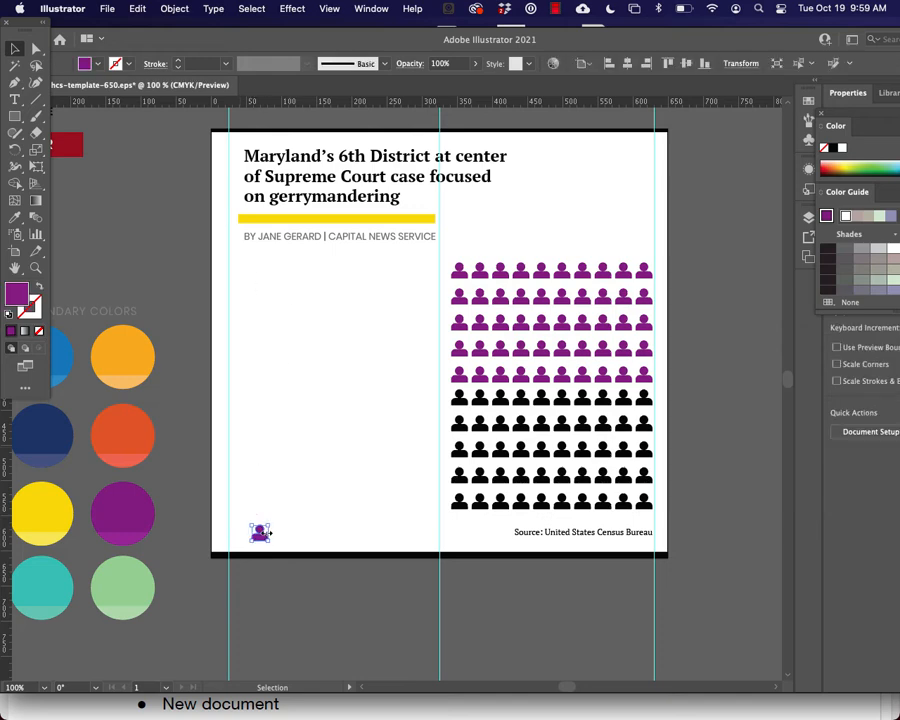
{"action": "key", "text": "Delete"}
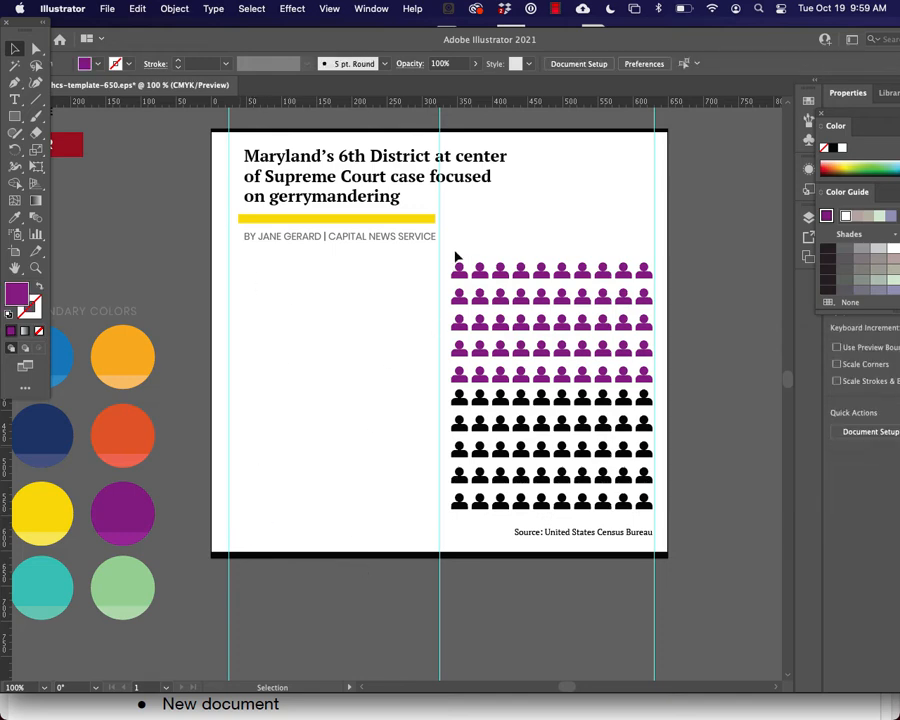
{"action": "left_click_drag", "start_coordinate": [455, 251], "coordinate": [648, 514]}
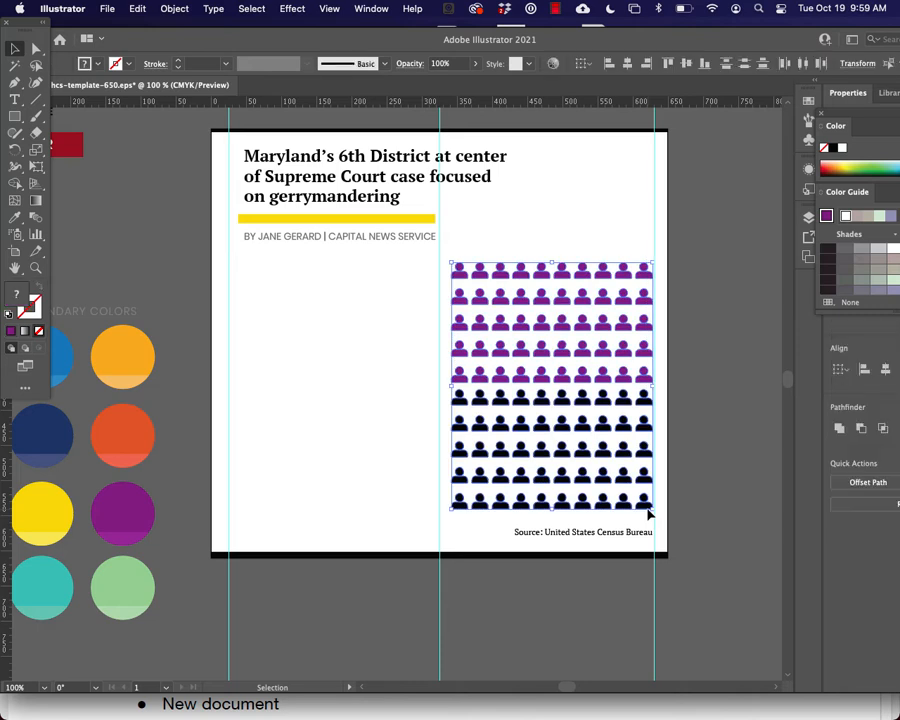
{"action": "key", "text": "Delete"}
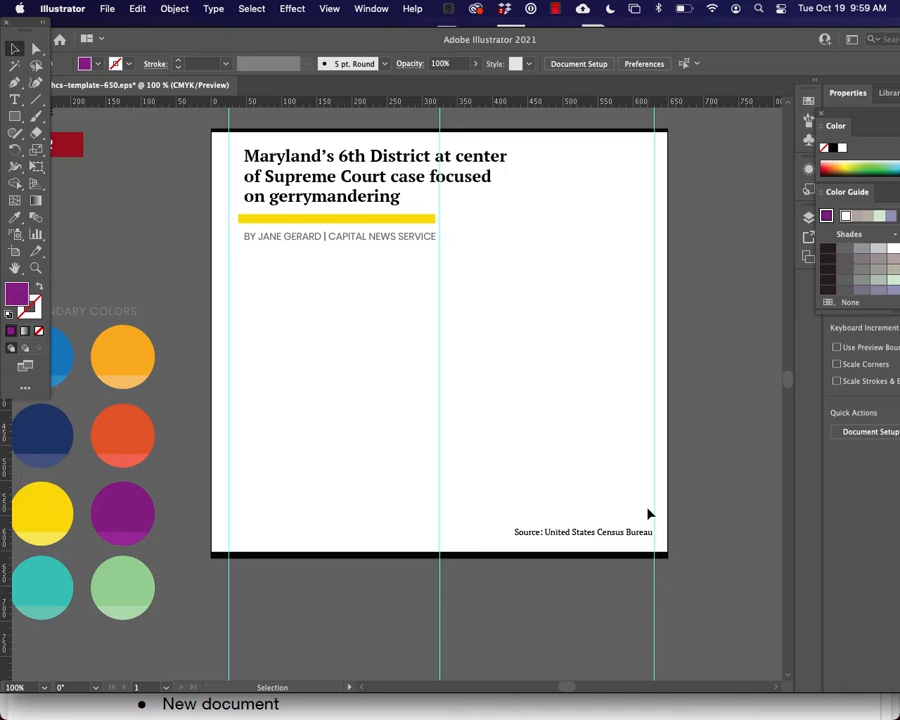
Step: Draw a column graph across most of the artboard between the byline and the source line, and enlarge its data window
{"action": "scroll", "coordinate": [648, 514], "scroll_direction": "up", "scroll_amount": 1}
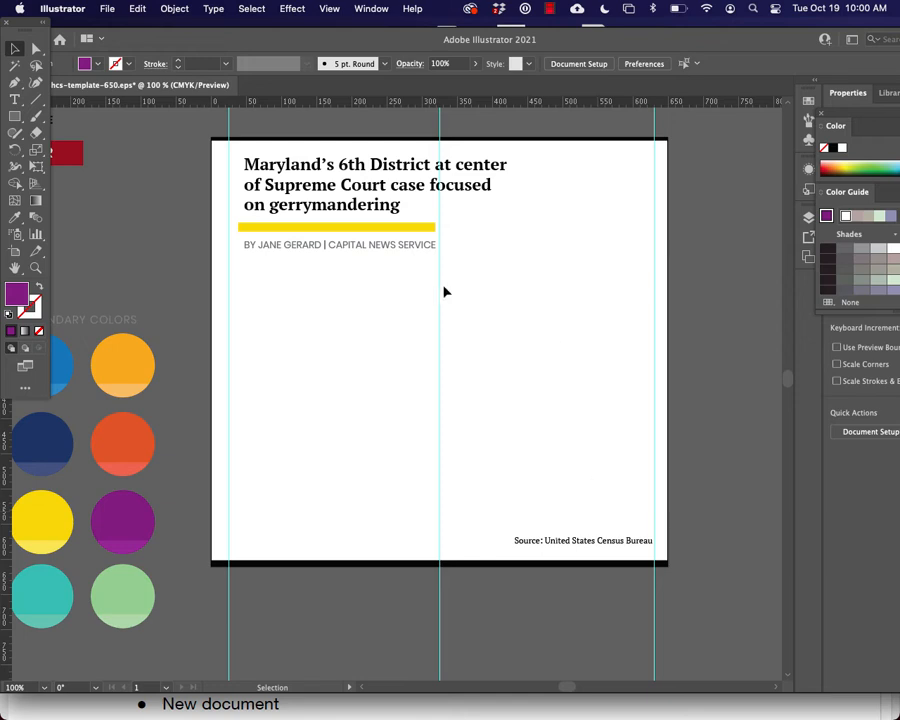
{"action": "left_click", "coordinate": [36, 238]}
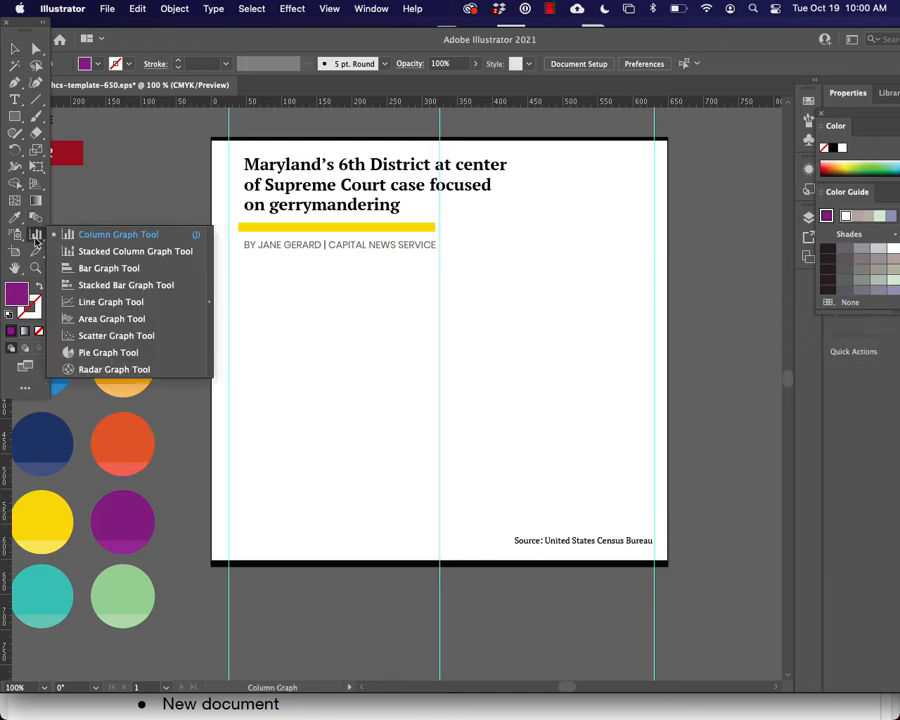
{"action": "left_click", "coordinate": [88, 236]}
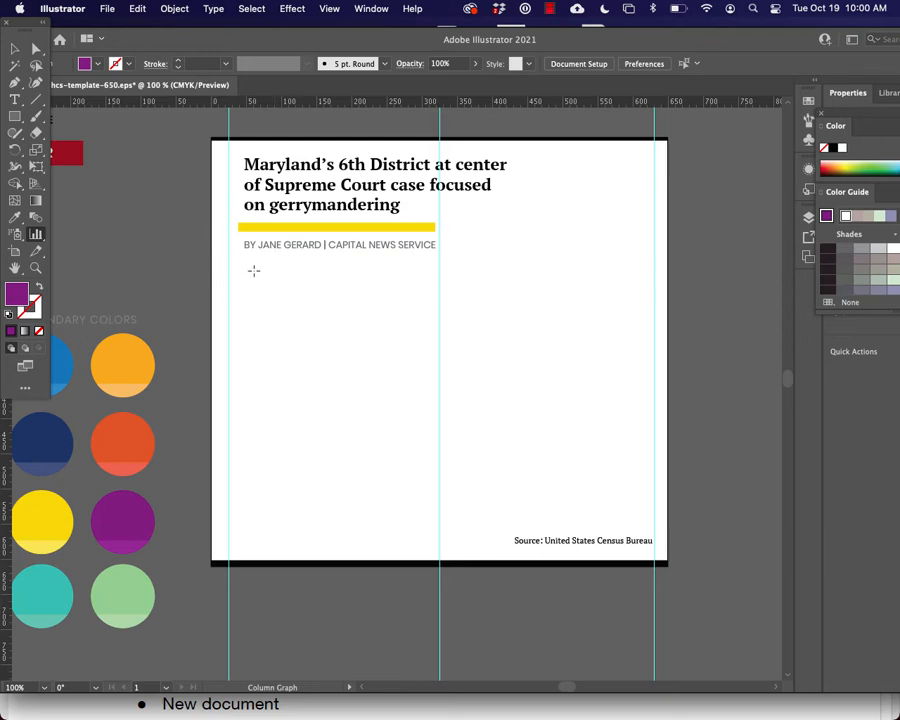
{"action": "left_click_drag", "start_coordinate": [247, 266], "coordinate": [642, 476]}
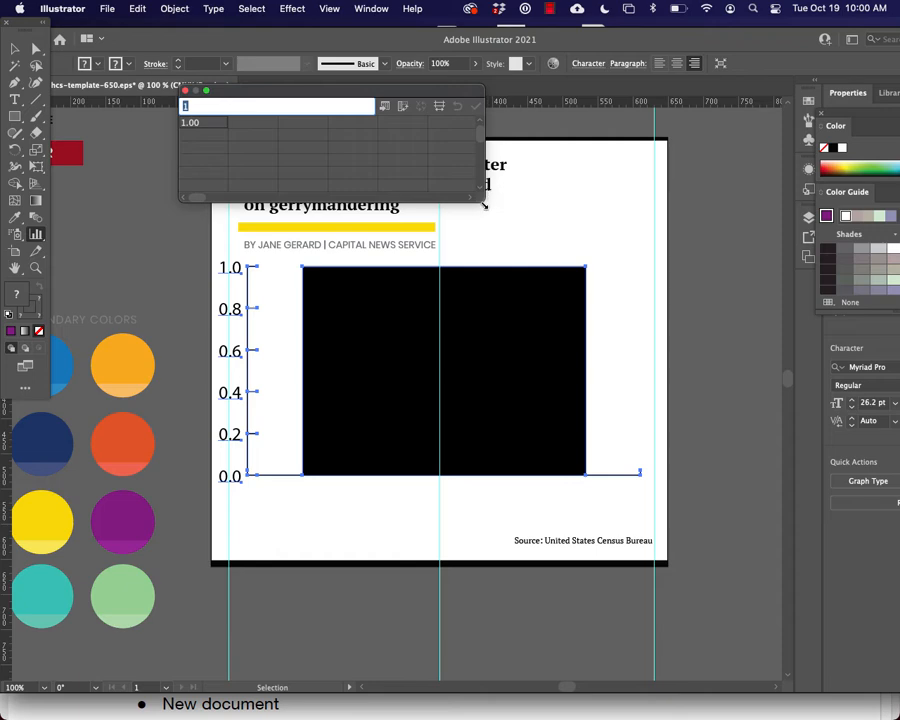
{"action": "left_click_drag", "start_coordinate": [484, 200], "coordinate": [546, 295]}
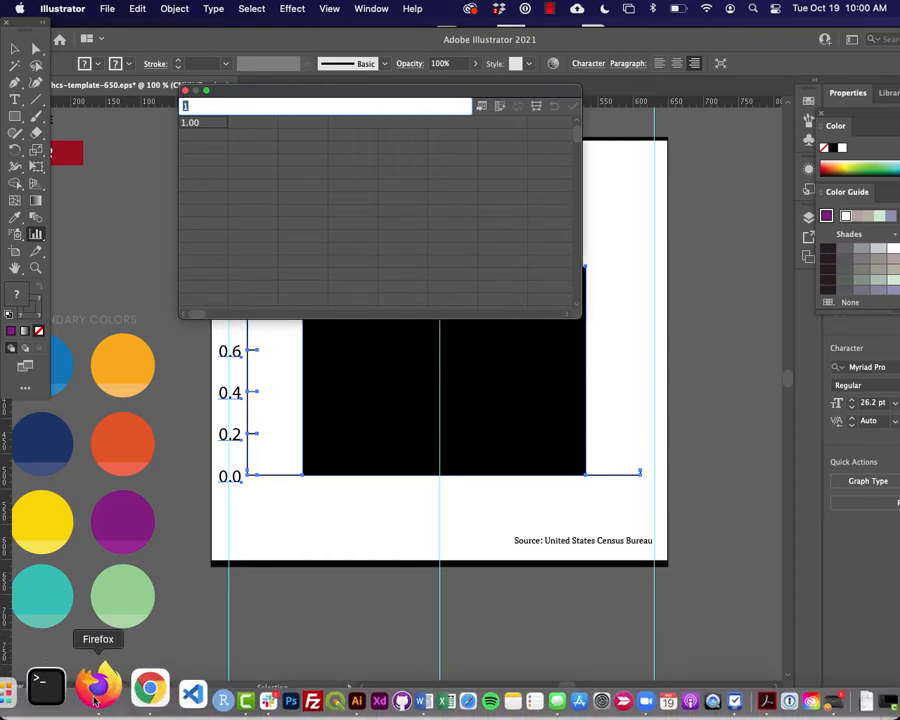
Step: Switch to Firefox and copy the years and revenue changes in A3:B15 of the US revenue sheet in Illustrator graphics data
{"action": "left_click", "coordinate": [95, 701]}
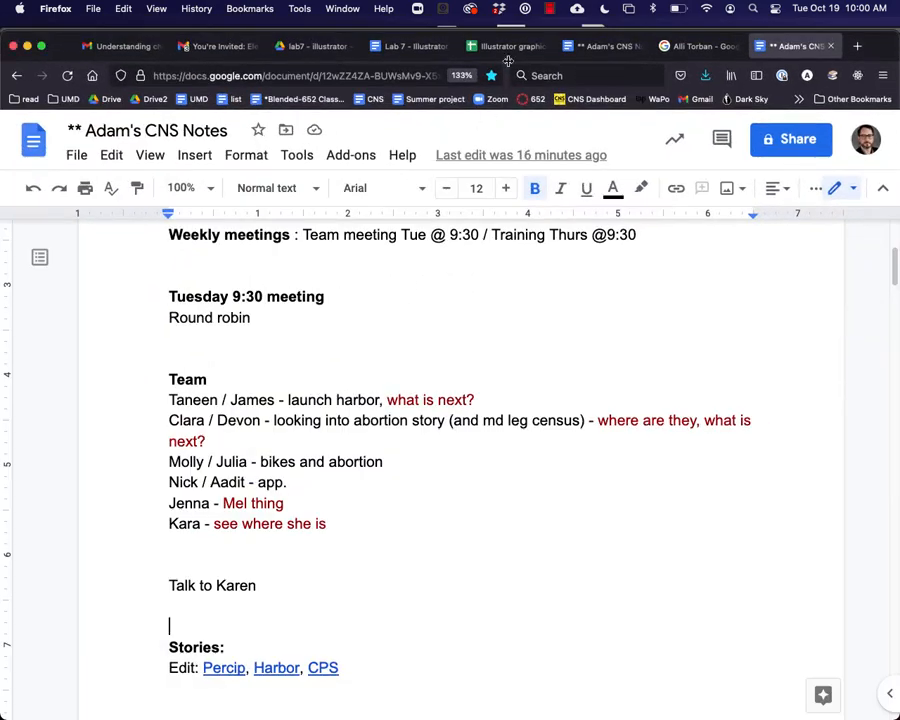
{"action": "left_click", "coordinate": [504, 49]}
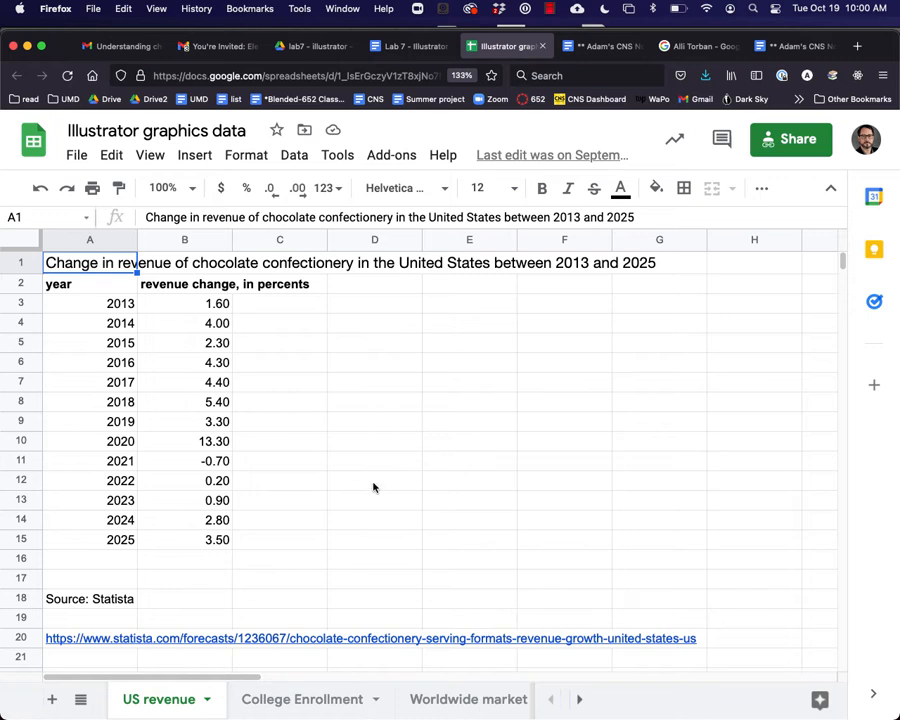
{"action": "mouse_move", "coordinate": [190, 708]}
{"action": "left_click", "coordinate": [88, 304]}
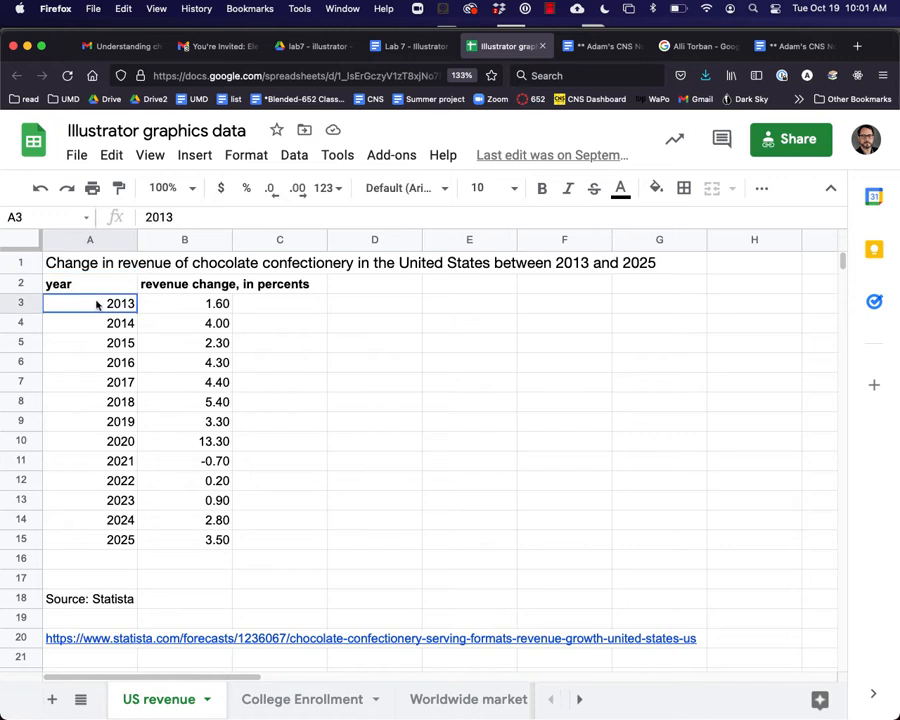
{"action": "left_click_drag", "start_coordinate": [139, 313], "coordinate": [179, 542]}
{"action": "key", "text": "super+c"}
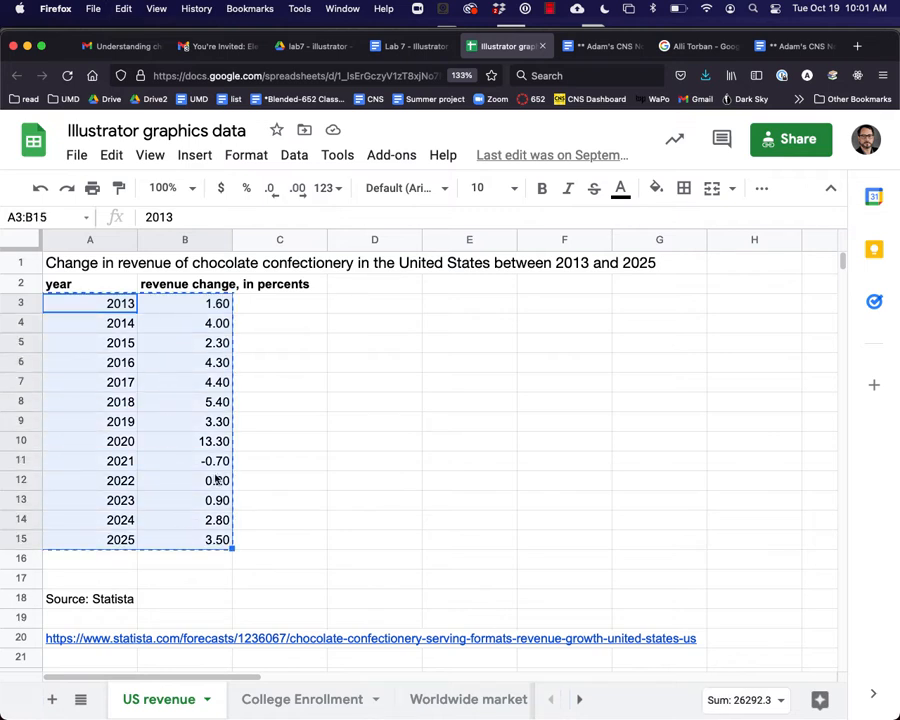
Step: Switch back to Illustrator and paste the copied revenue data into the graph data window, starting at the first cell
{"action": "mouse_move", "coordinate": [361, 717]}
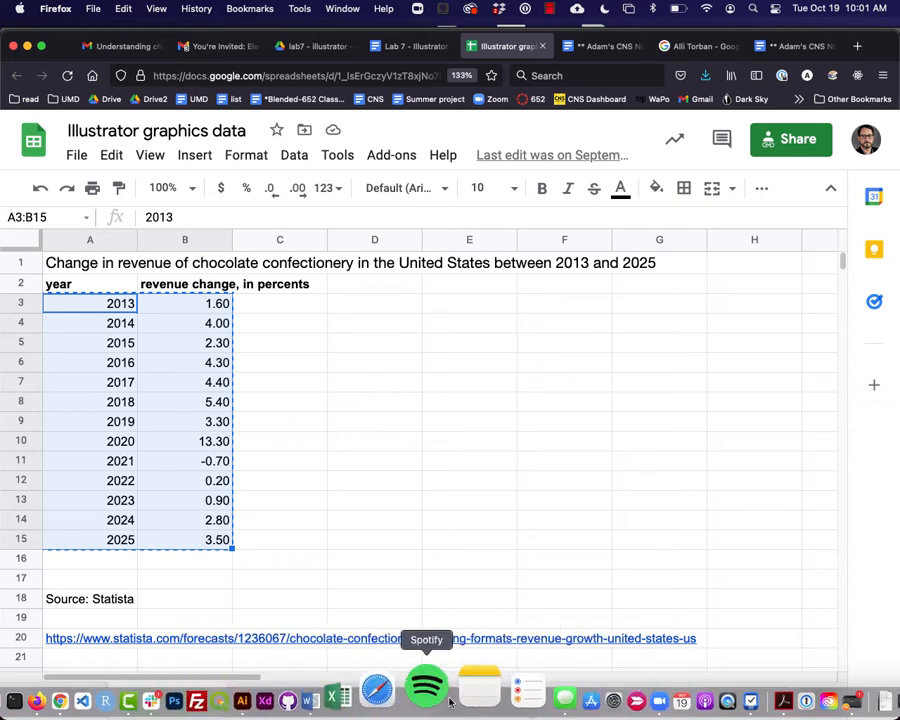
{"action": "left_click", "coordinate": [302, 688]}
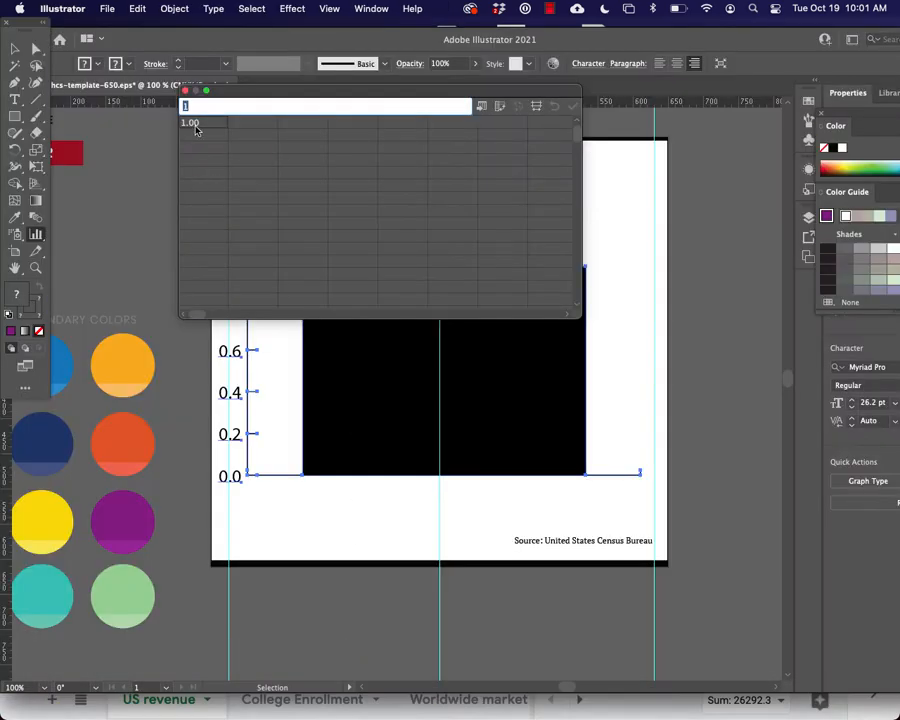
{"action": "key", "text": "super+v"}
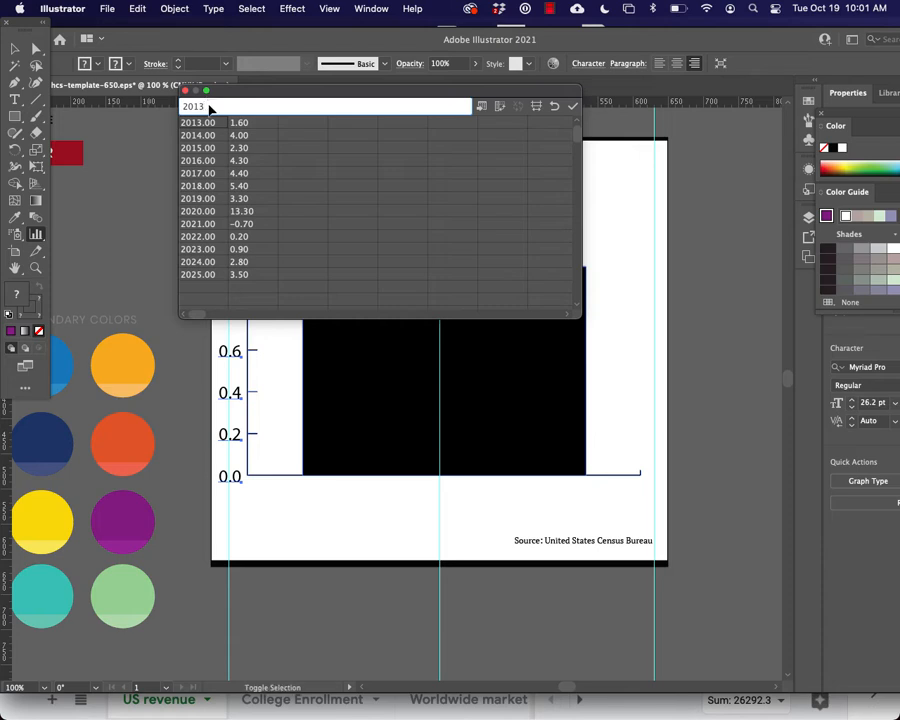
Step: Enclose the 2013 and 2014 year labels in double quotation marks in the graph data
{"action": "type", "text": "\""}
{"action": "key", "text": "super+a"}
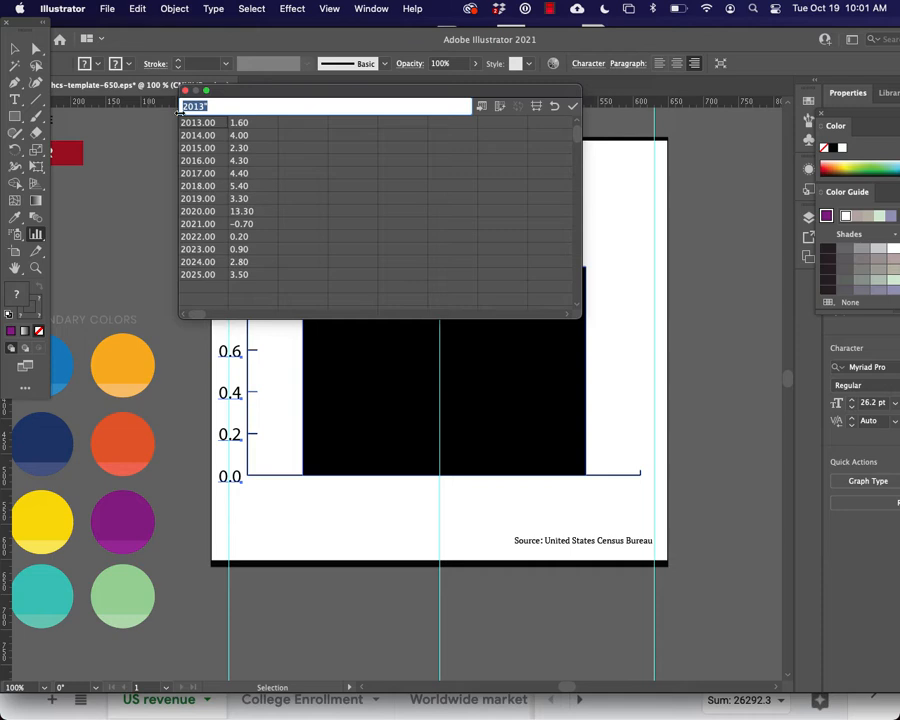
{"action": "key", "text": "Left"}
{"action": "type", "text": "\""}
{"action": "key", "text": "Return"}
{"action": "left_click", "coordinate": [222, 108]}
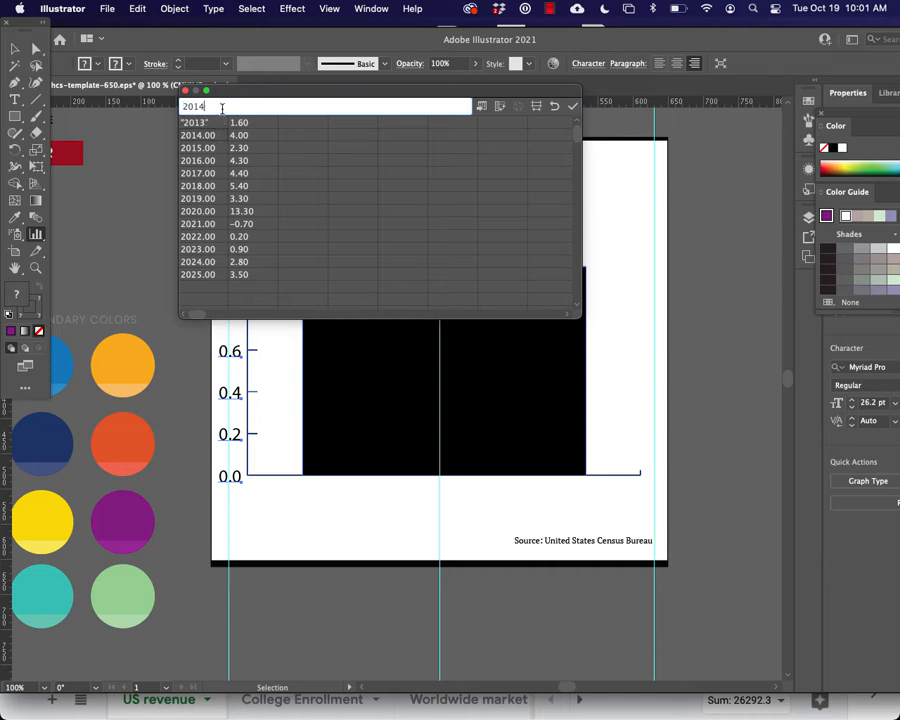
{"action": "type", "text": "\""}
{"action": "left_click", "coordinate": [182, 107]}
{"action": "type", "text": "\""}
Step: Clear the 2022 through 2025 years and their values from the graph data
{"action": "left_click", "coordinate": [228, 237]}
{"action": "left_click_drag", "start_coordinate": [228, 237], "coordinate": [240, 275]}
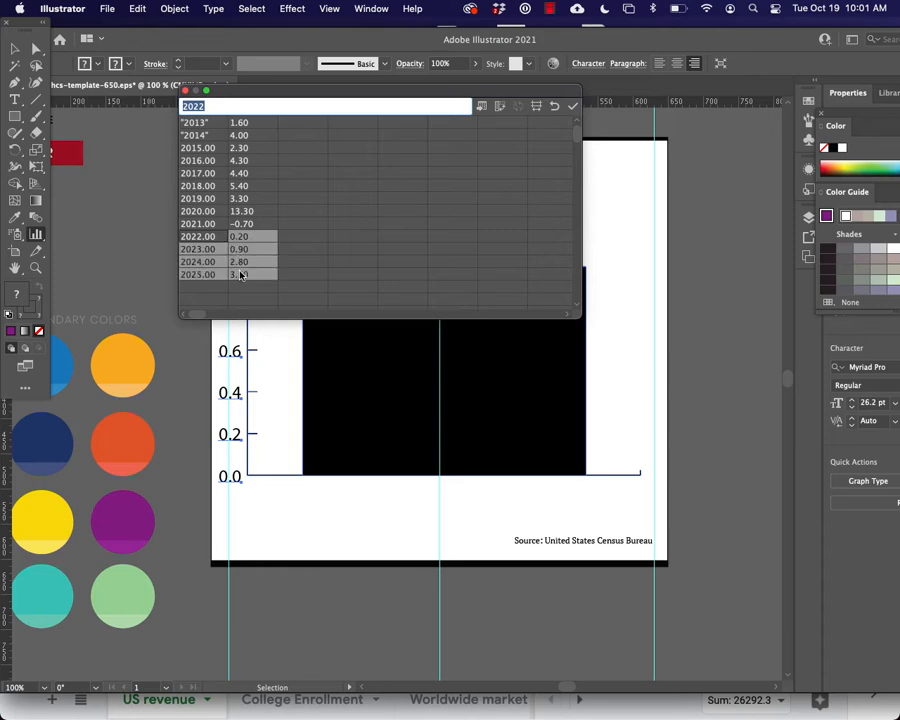
{"action": "key", "text": "BackSpace"}
{"action": "left_click", "coordinate": [197, 207]}
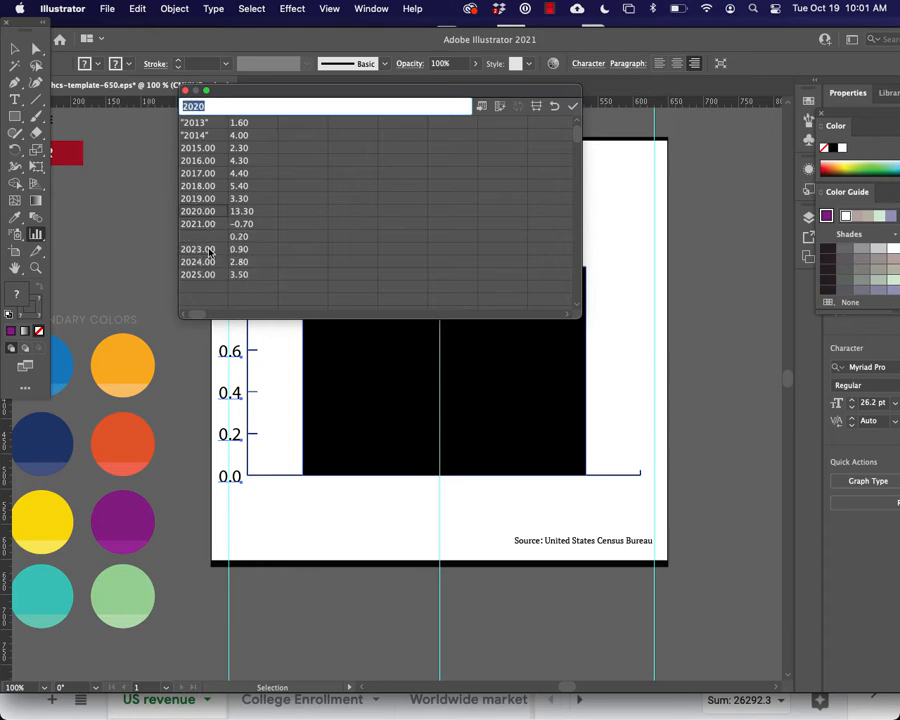
{"action": "left_click", "coordinate": [240, 239]}
{"action": "key", "text": "BackSpace"}
{"action": "key", "text": "Return"}
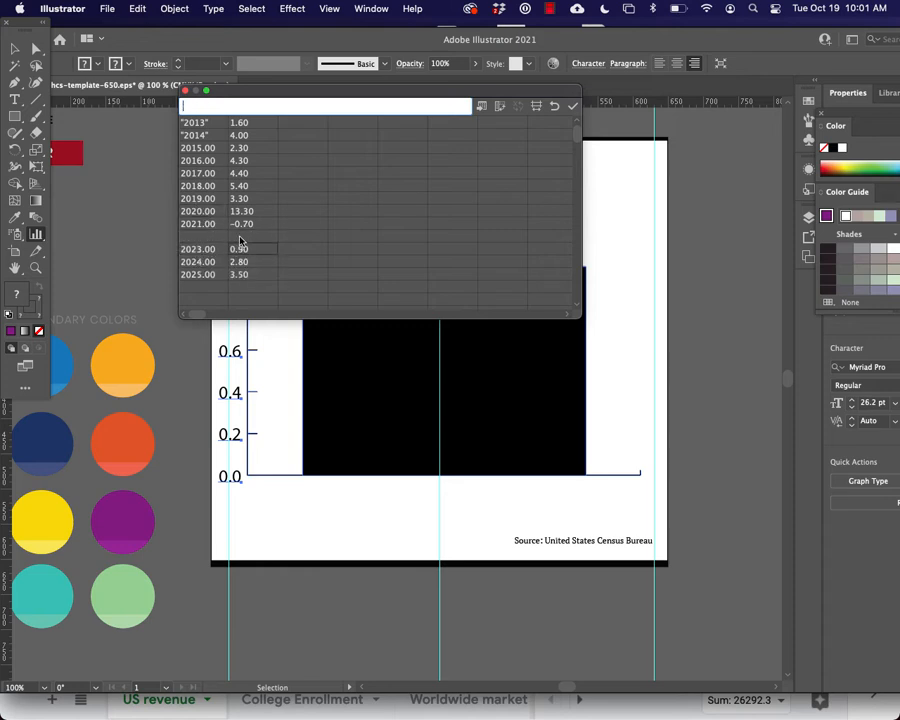
{"action": "key", "text": "BackSpace"}
{"action": "key", "text": "Return"}
{"action": "key", "text": "Down"}
{"action": "key", "text": "BackSpace"}
{"action": "key", "text": "Left"}
{"action": "key", "text": "BackSpace"}
{"action": "key", "text": "Up"}
{"action": "key", "text": "BackSpace"}
{"action": "key", "text": "Up"}
{"action": "key", "text": "BackSpace"}
Step: Change the third and fourth year labels in the graph data to "2015" and "2016", including the double quotation marks
{"action": "key", "text": "Up"}
{"action": "key", "text": "Up"}
{"action": "key", "text": "Up"}
{"action": "key", "text": "Up"}
{"action": "key", "text": "Up"}
{"action": "key", "text": "Up"}
{"action": "key", "text": "Up"}
{"action": "key", "text": "Up"}
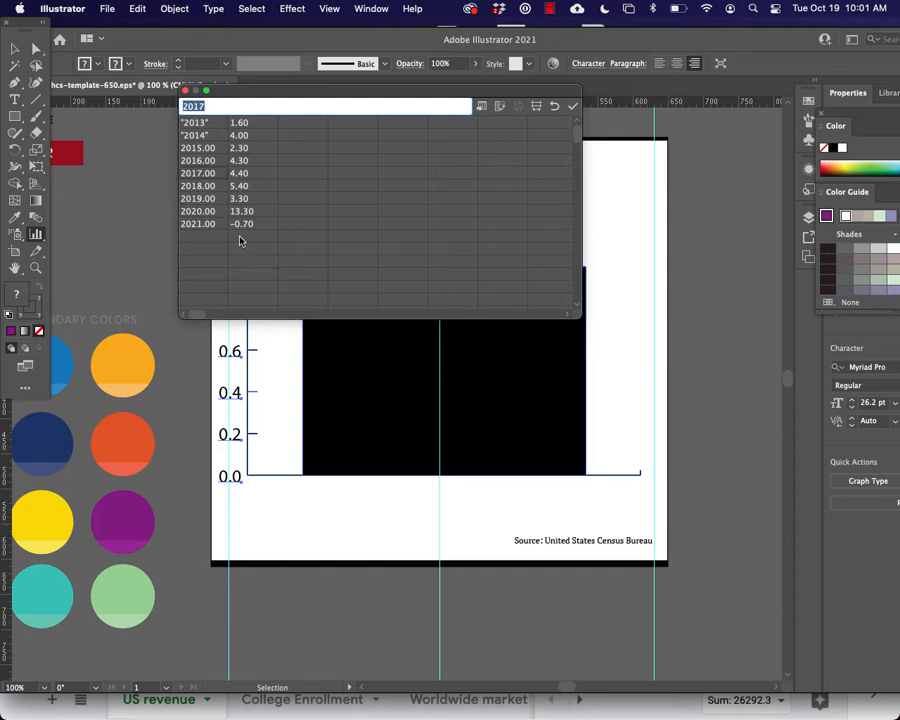
{"action": "type", "text": "\"2015"}
{"action": "key", "text": "Return"}
{"action": "key", "text": "Up"}
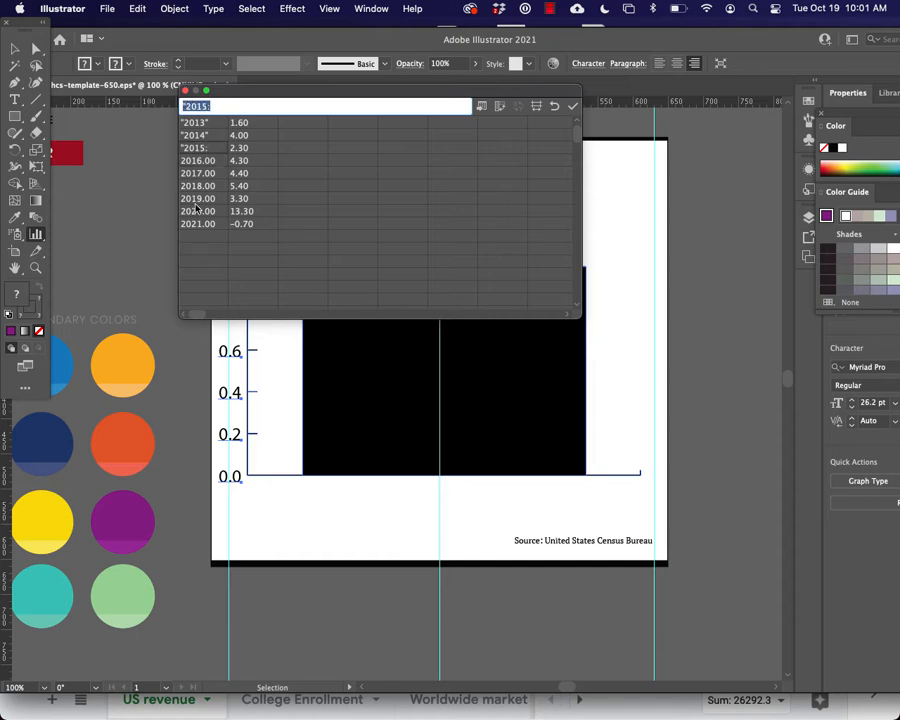
{"action": "left_click", "coordinate": [230, 109]}
{"action": "type", "text": "\""}
{"action": "key", "text": "Return"}
{"action": "type", "text": "\"2016\""}
{"action": "key", "text": "Return"}
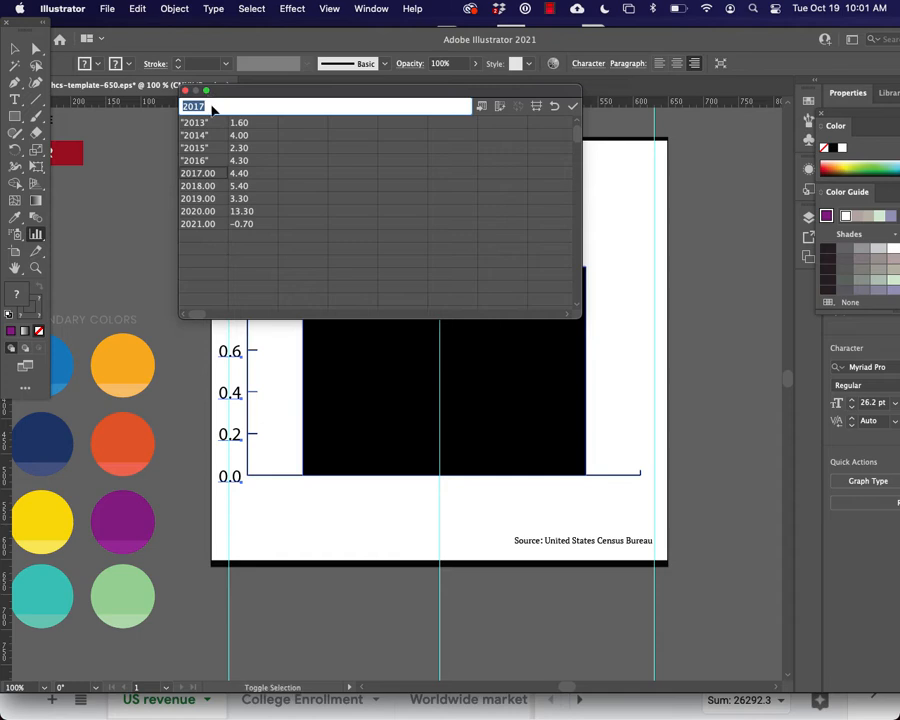
Step: Enclose the 2017, 2018 and 2019 year labels in double quotation marks in the graph data
{"action": "type", "text": "\"2017\""}
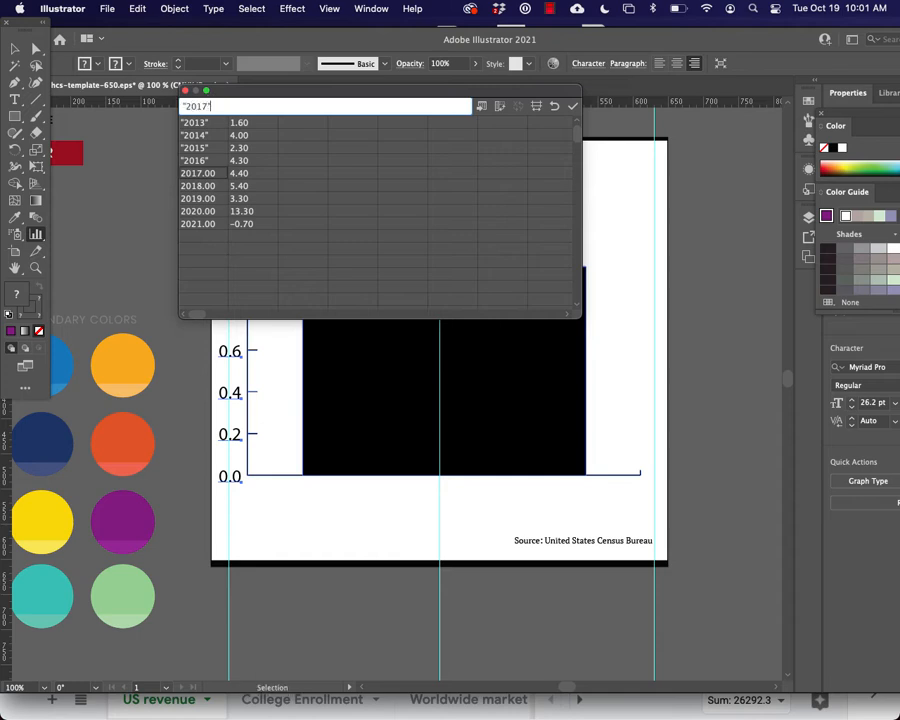
{"action": "key", "text": "Return"}
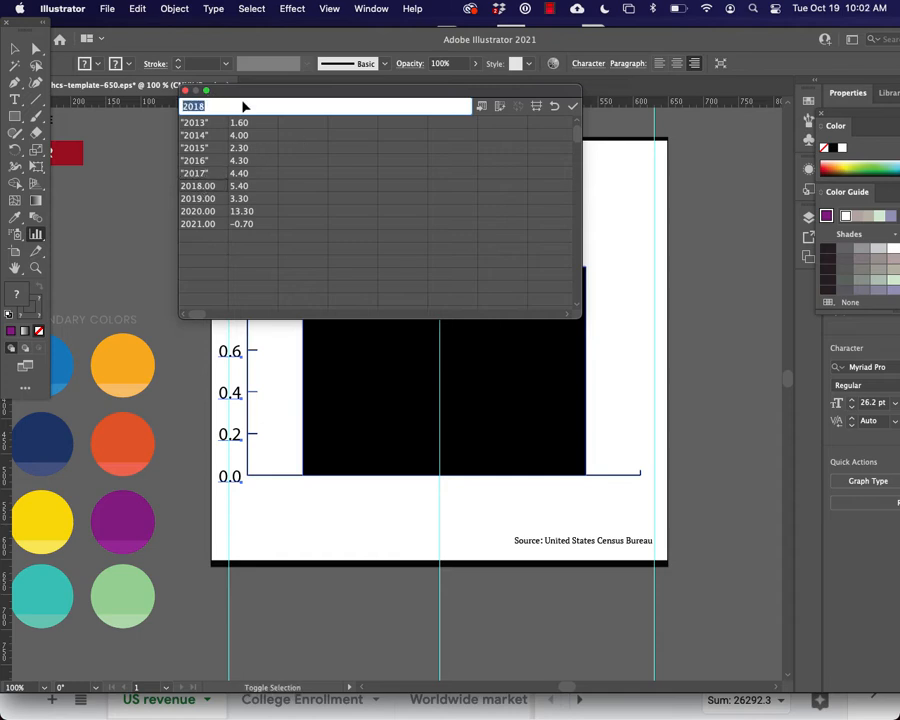
{"action": "type", "text": "\"2018\""}
{"action": "key", "text": "Return"}
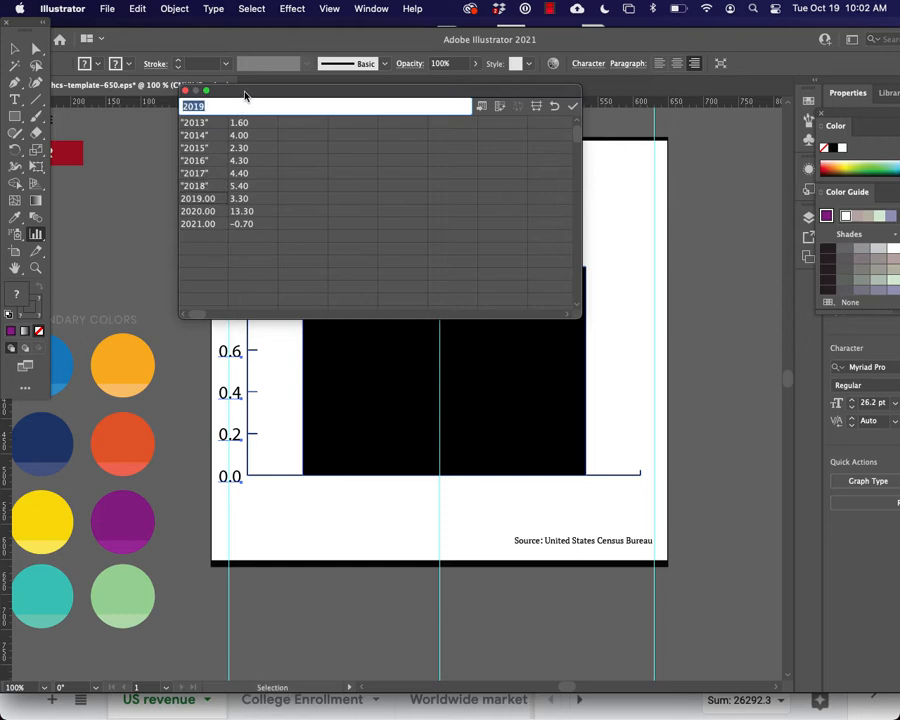
{"action": "type", "text": "\"2019"}
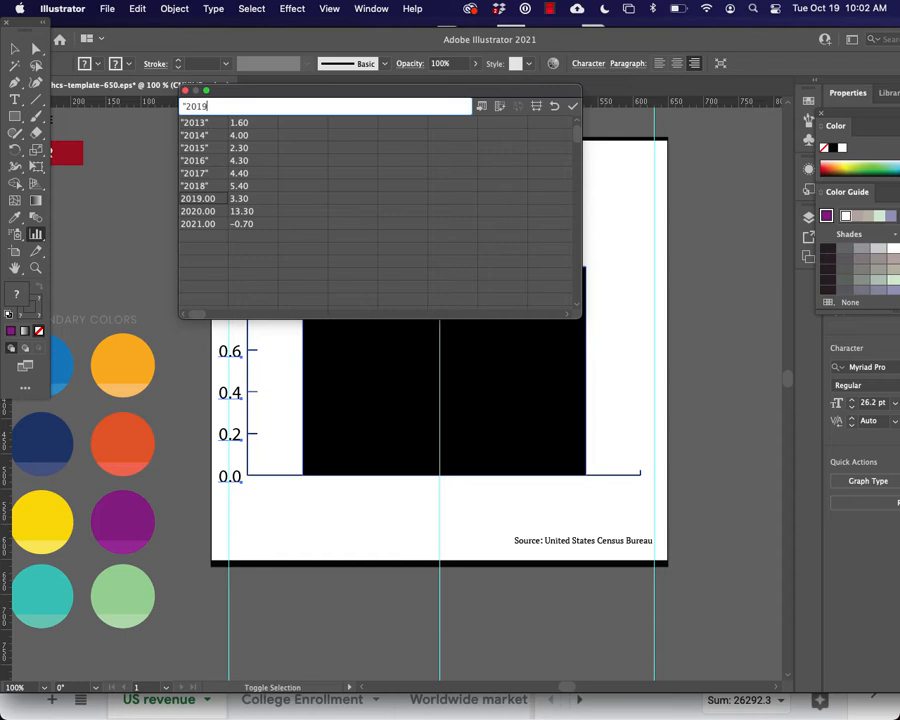
{"action": "type", "text": "\""}
{"action": "key", "text": "Return"}
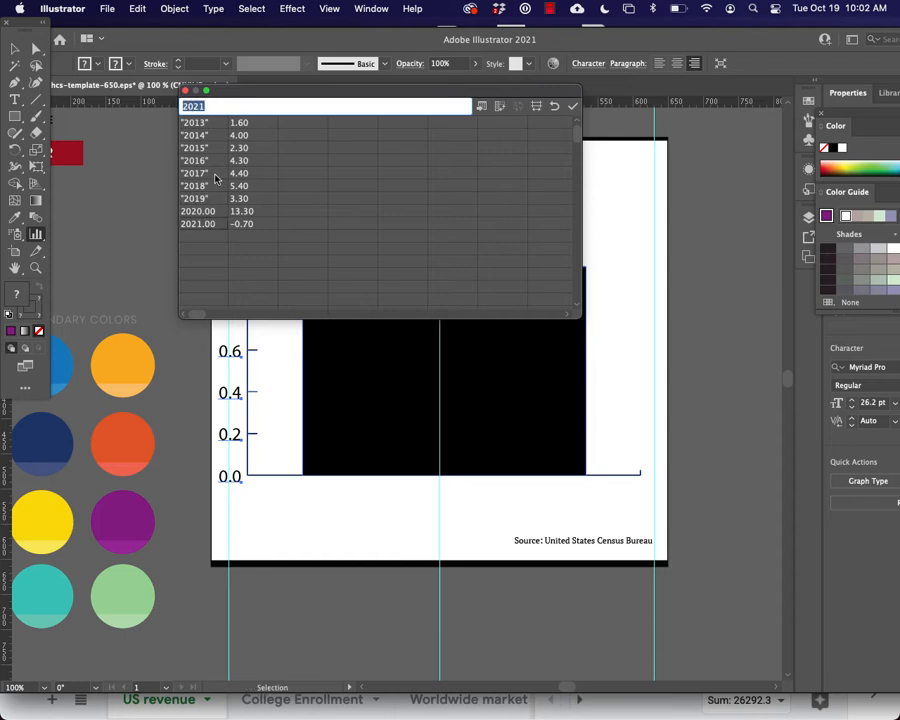
Step: Enclose the 2020 and 2021 year labels in double quotation marks and apply the data to the graph
{"action": "type", "text": "\"2021\""}
{"action": "left_click", "coordinate": [215, 212]}
{"action": "type", "text": "\"2020"}
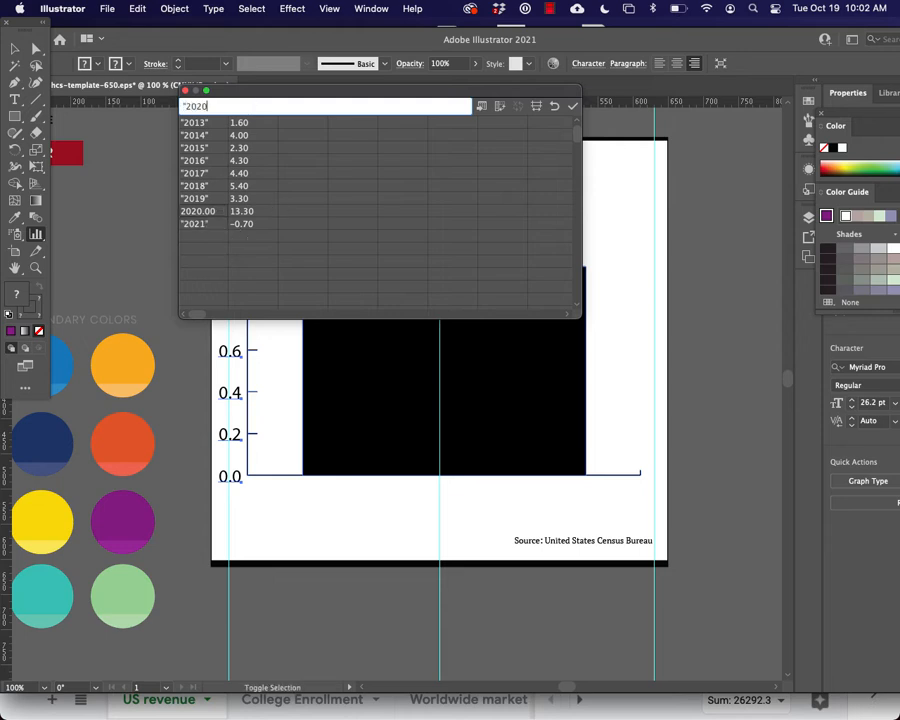
{"action": "type", "text": "\""}
{"action": "left_click", "coordinate": [195, 186]}
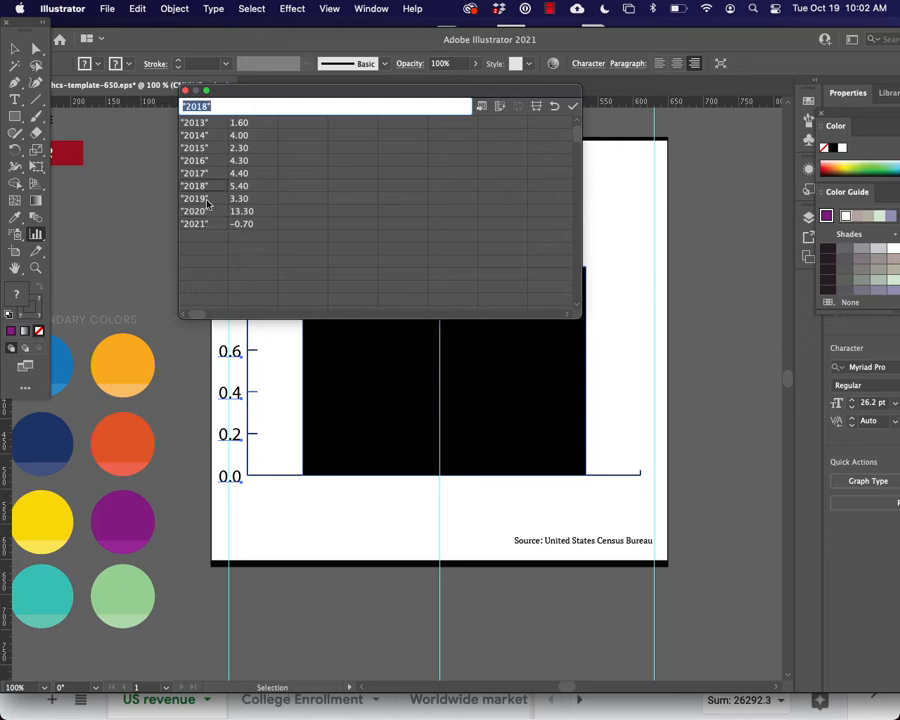
{"action": "left_click", "coordinate": [197, 122]}
{"action": "left_click", "coordinate": [572, 105]}
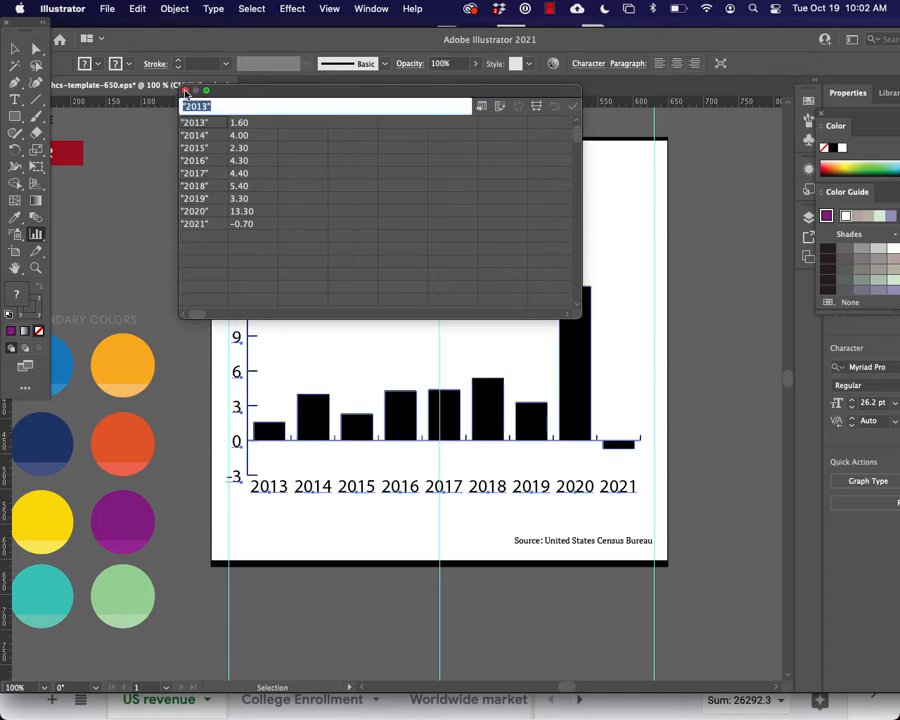
{"action": "left_click", "coordinate": [184, 91]}
Step: Reopen the column graph's data for a look and close it without changes
{"action": "left_click", "coordinate": [15, 48]}
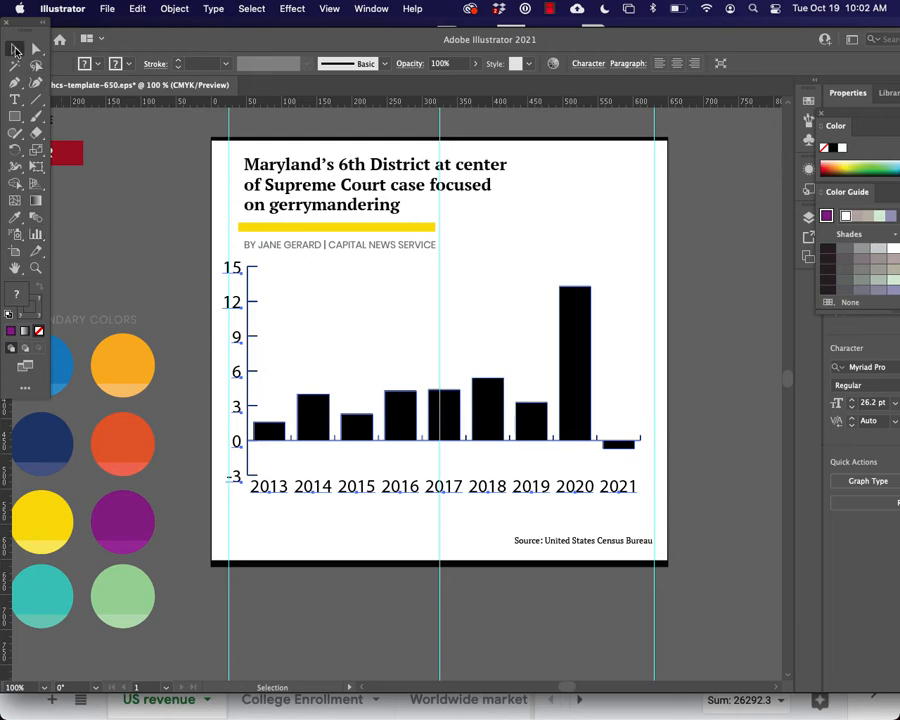
{"action": "right_click", "coordinate": [496, 391]}
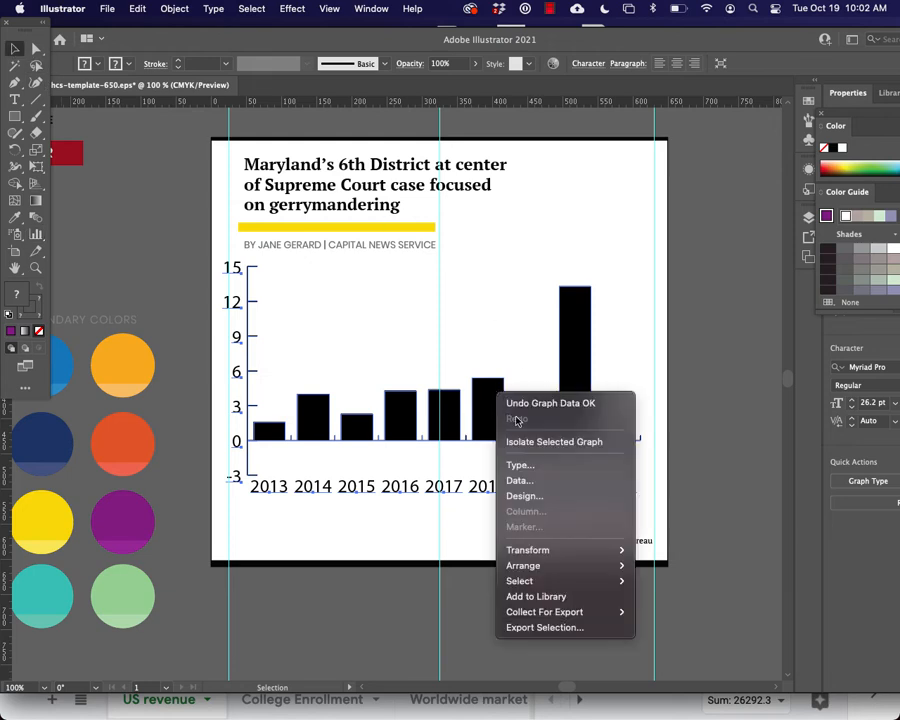
{"action": "left_click", "coordinate": [552, 486]}
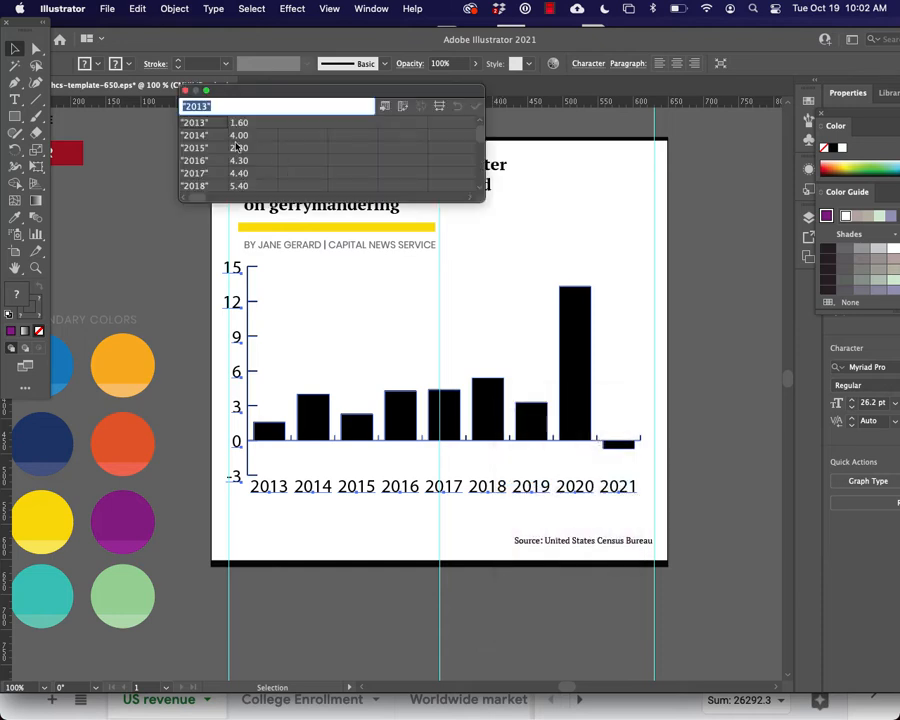
{"action": "left_click", "coordinate": [185, 91]}
Step: Examine the Graph Type options, trying the stacked column and bar types, and keep the column type
{"action": "right_click", "coordinate": [484, 388]}
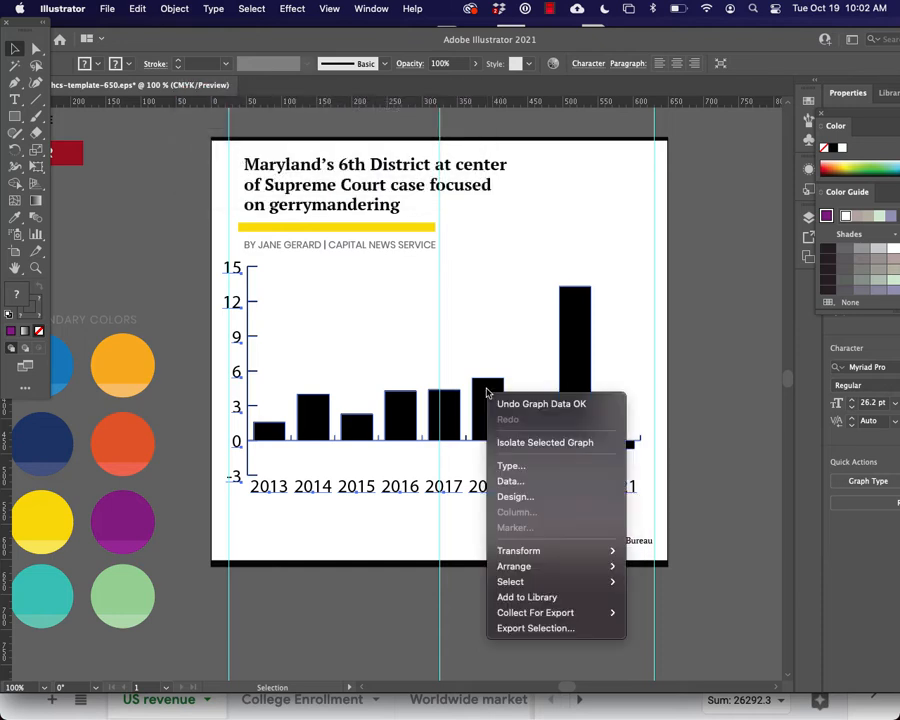
{"action": "left_click", "coordinate": [537, 467]}
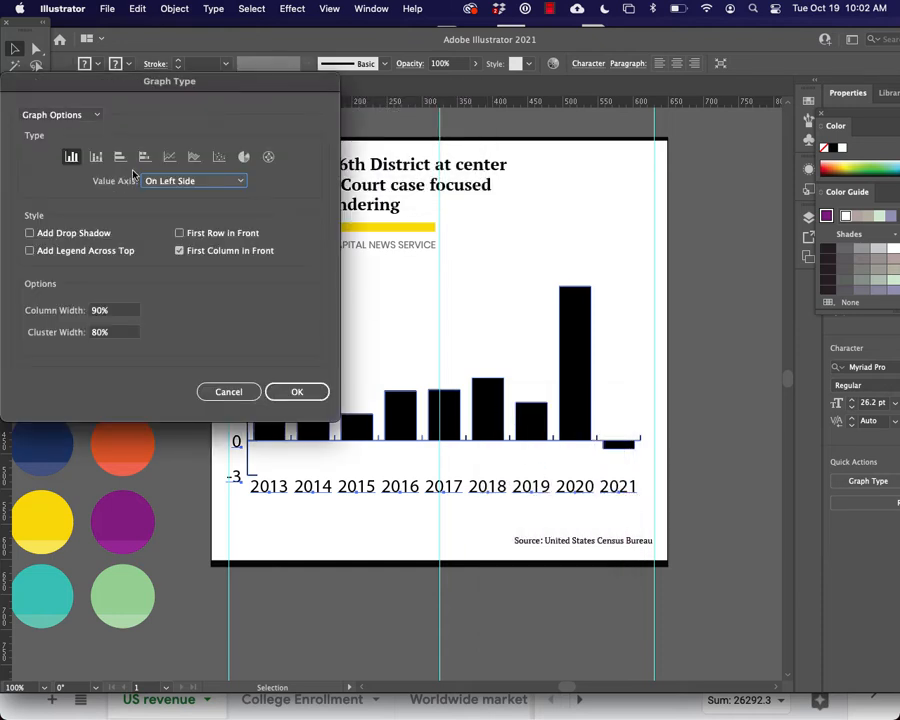
{"action": "left_click", "coordinate": [98, 157]}
{"action": "left_click", "coordinate": [117, 159]}
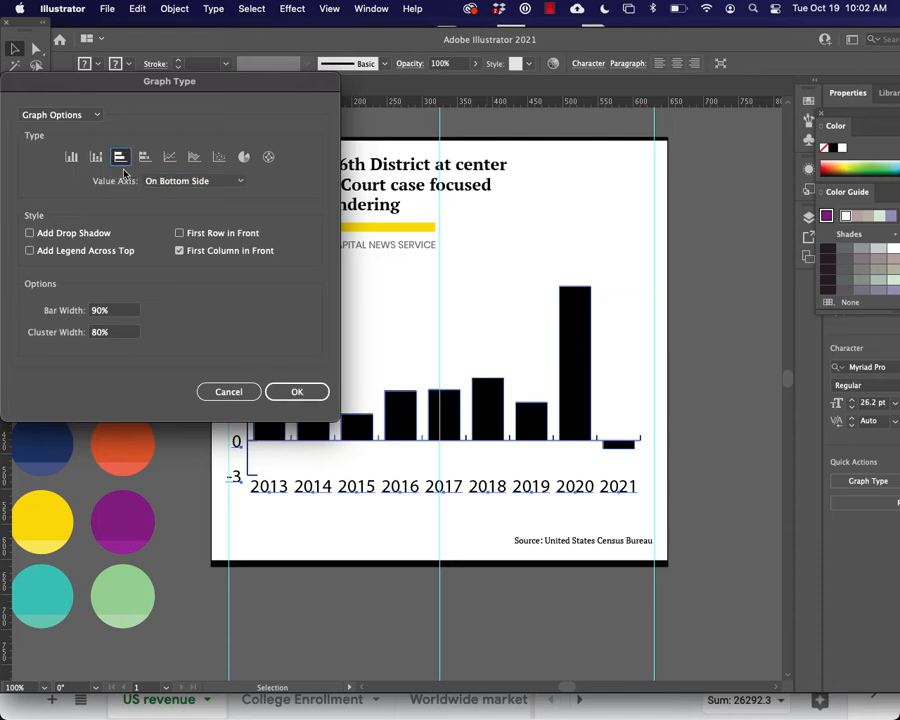
{"action": "left_click", "coordinate": [71, 157]}
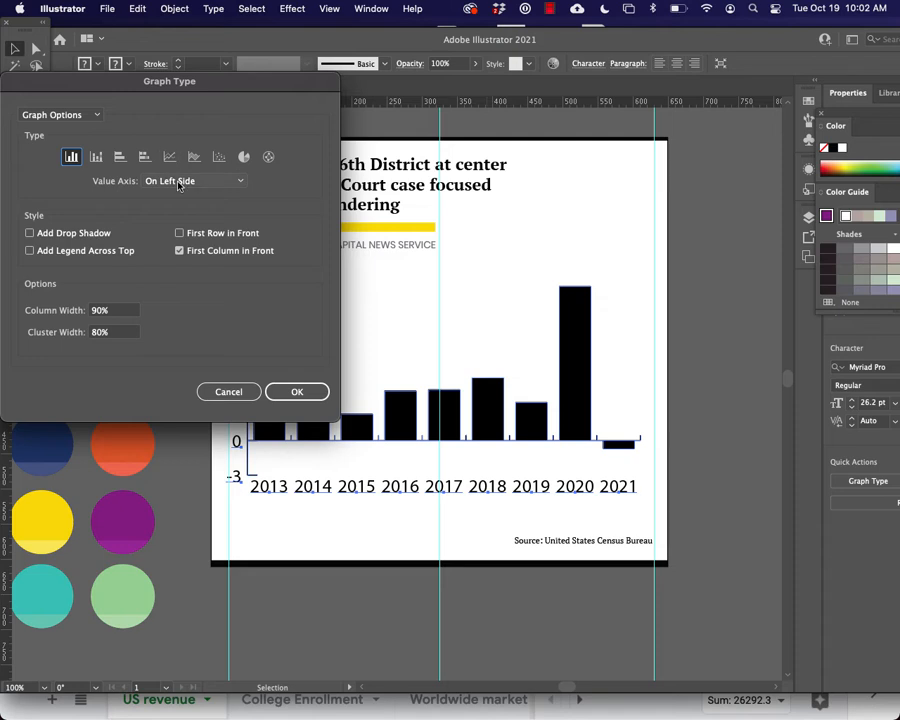
{"action": "left_click", "coordinate": [96, 115]}
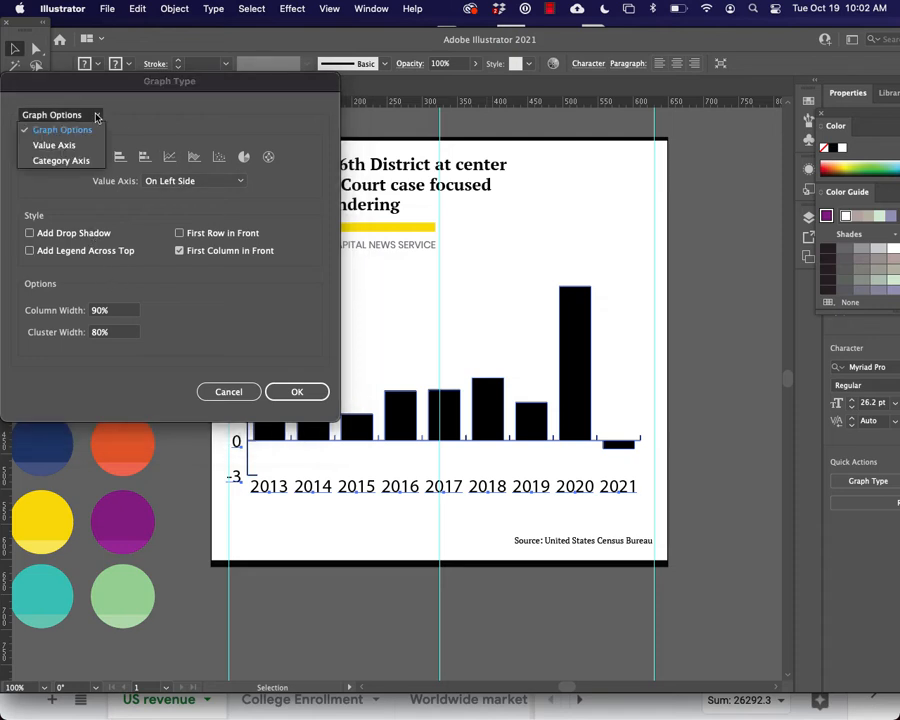
{"action": "left_click", "coordinate": [105, 82]}
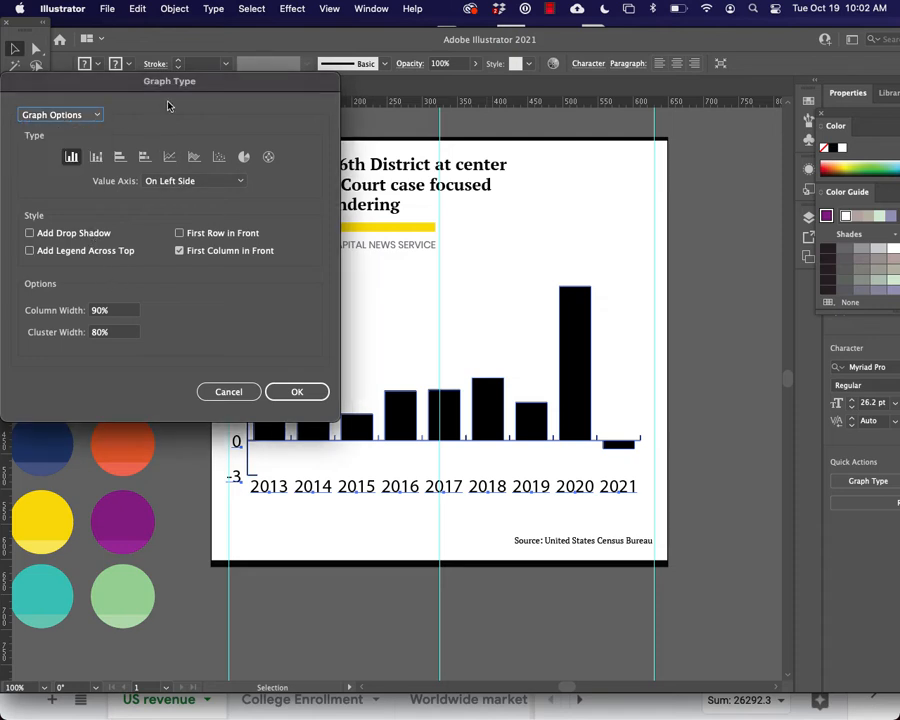
{"action": "left_click_drag", "start_coordinate": [223, 86], "coordinate": [665, 33]}
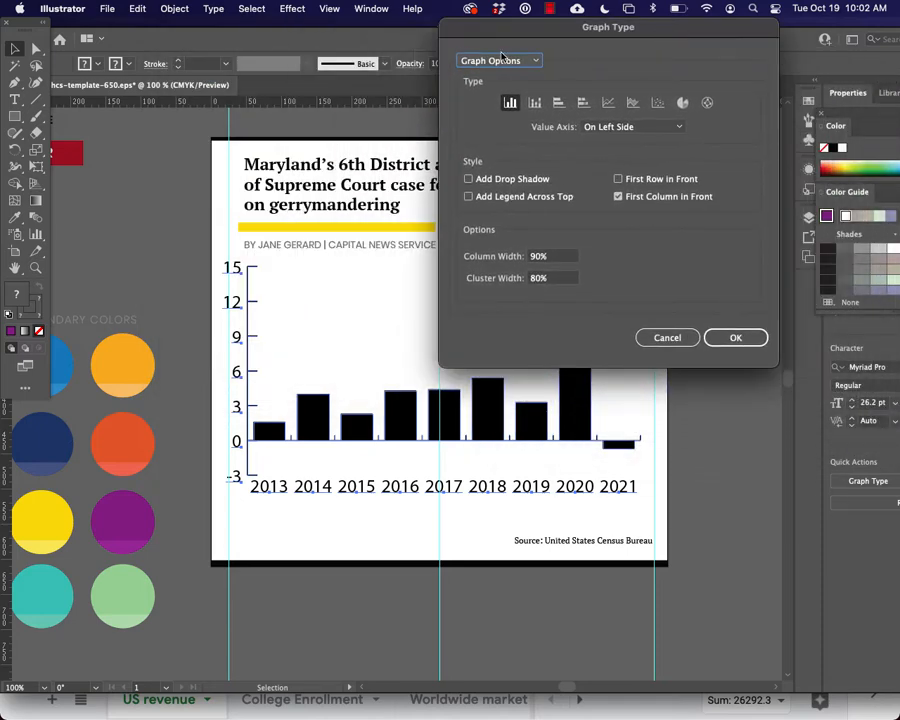
{"action": "left_click", "coordinate": [717, 337]}
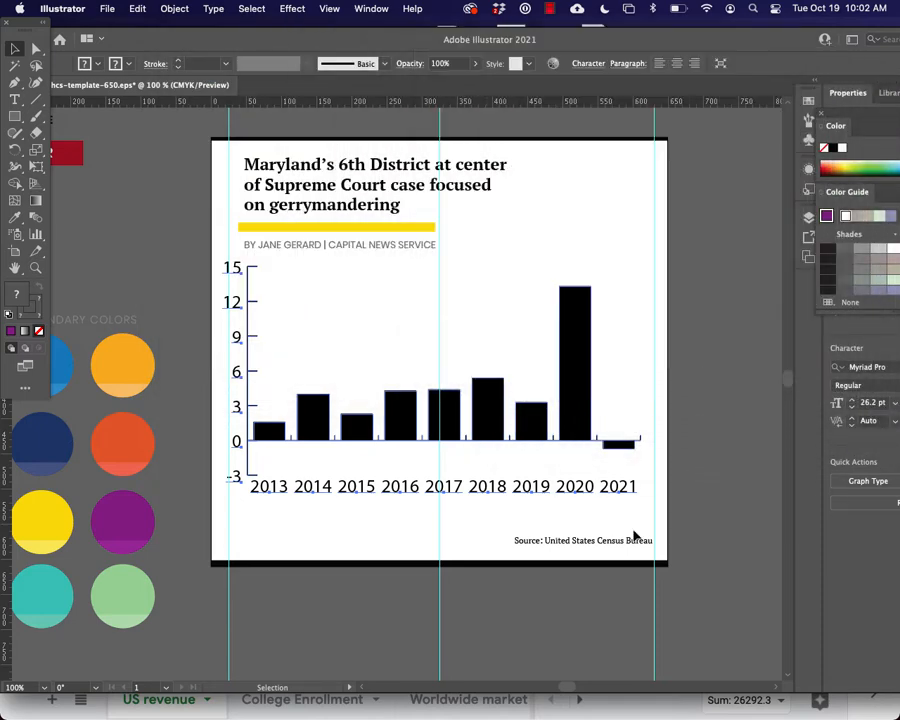
{"action": "left_click", "coordinate": [644, 517]}
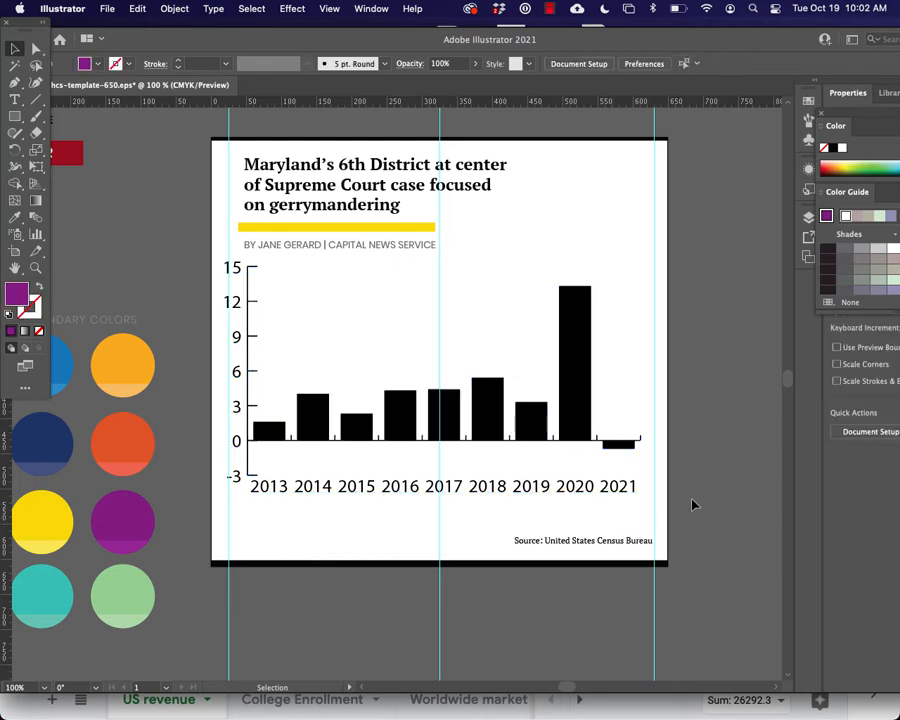
Step: Select all the value-axis numbers and the year labels of the graph with the Direct Selection tool
{"action": "left_click", "coordinate": [36, 269]}
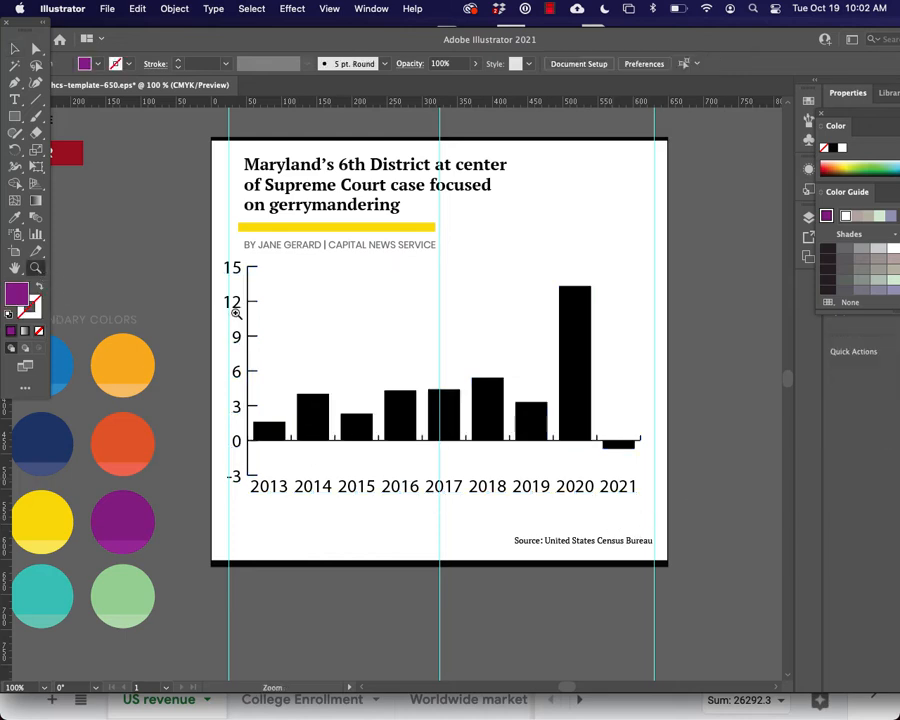
{"action": "left_click", "coordinate": [15, 46]}
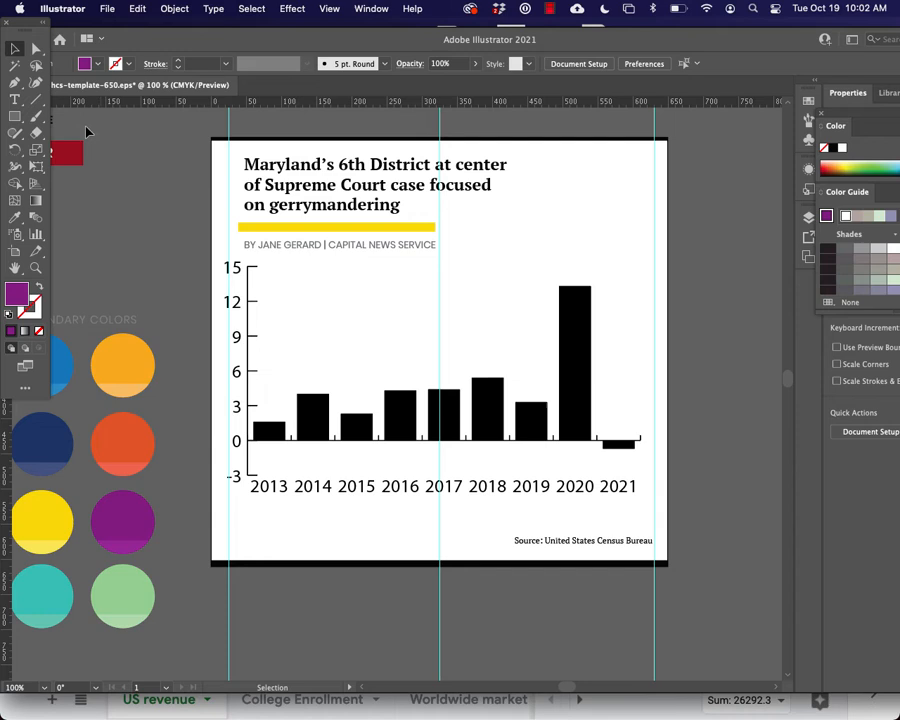
{"action": "left_click", "coordinate": [36, 47]}
{"action": "left_click", "coordinate": [245, 292]}
{"action": "left_click", "coordinate": [237, 302], "text": "shift"}
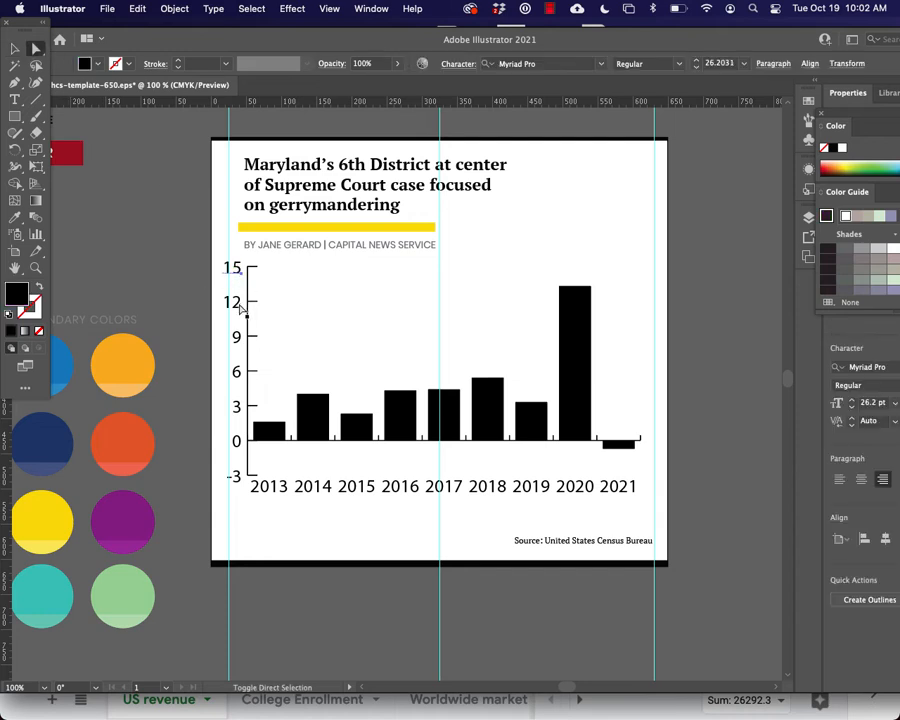
{"action": "left_click", "coordinate": [236, 337], "text": "shift"}
{"action": "left_click", "coordinate": [236, 372], "text": "shift"}
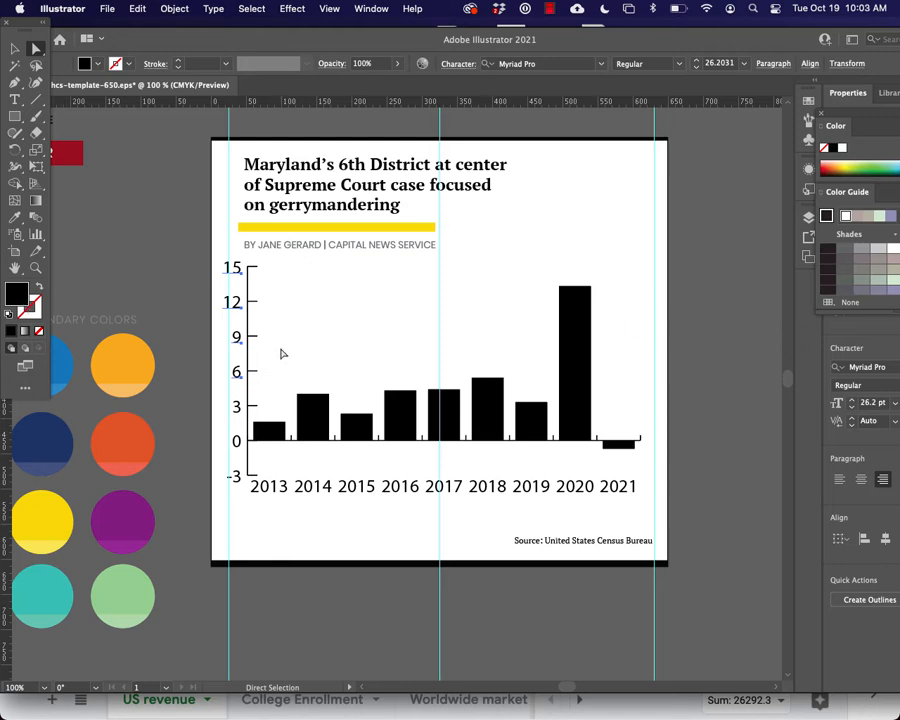
{"action": "left_click", "coordinate": [238, 407], "text": "shift"}
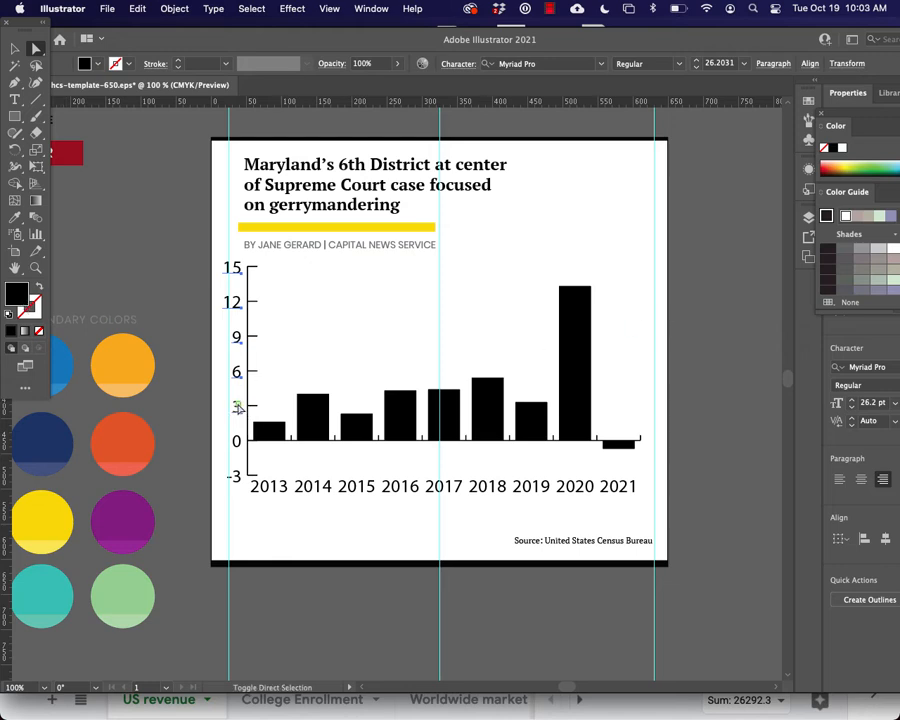
{"action": "left_click", "coordinate": [235, 476], "text": "shift"}
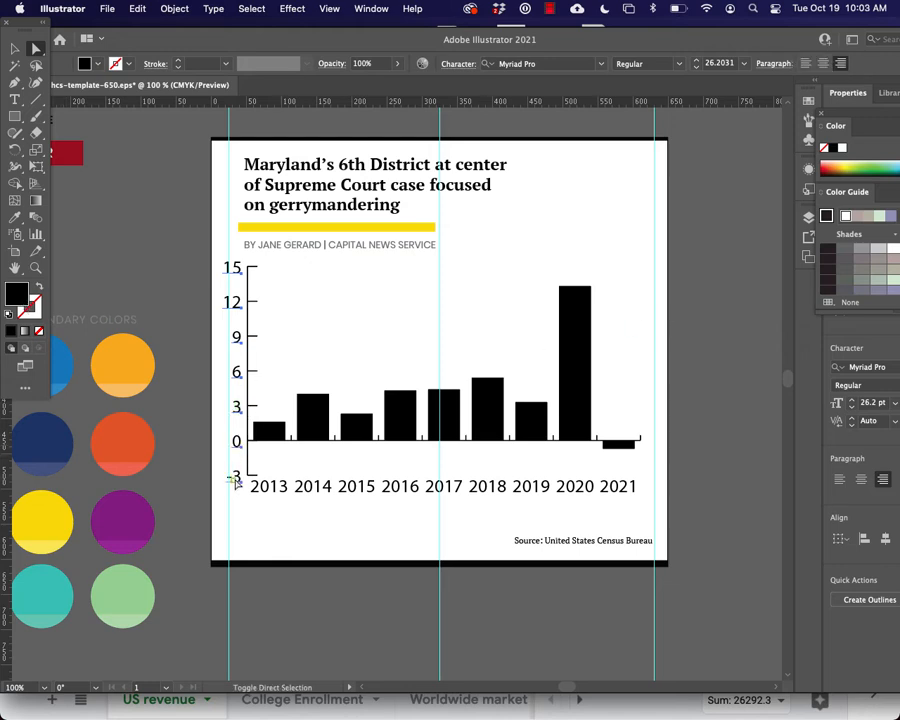
{"action": "left_click", "coordinate": [615, 503], "text": "shift"}
Step: Resize and reposition the application window so the whole artboard and properties fit, and show the Character settings
{"action": "left_click_drag", "start_coordinate": [758, 48], "coordinate": [632, 57]}
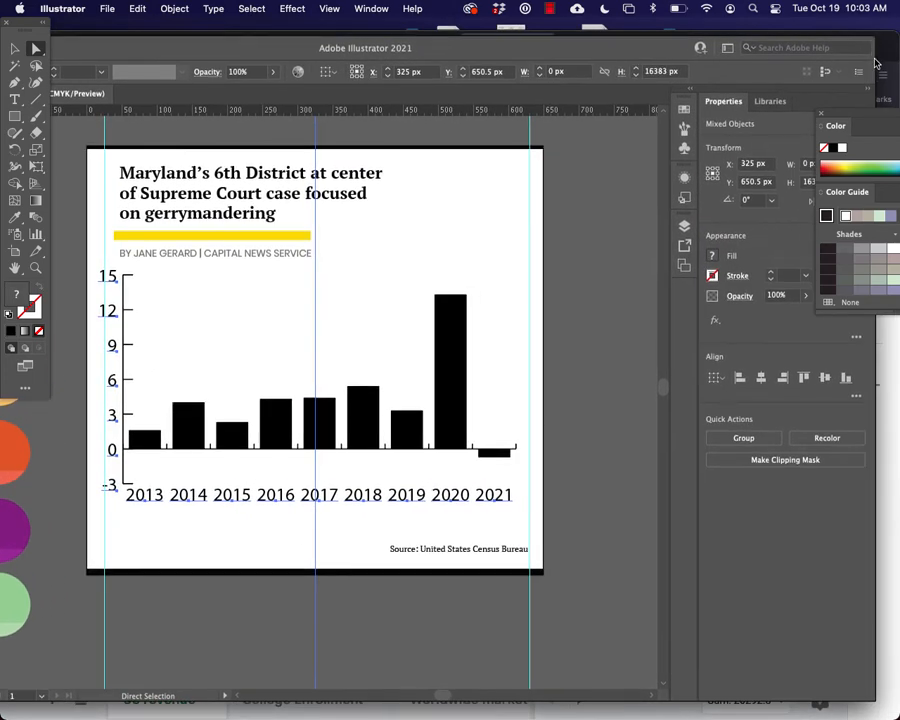
{"action": "left_click_drag", "start_coordinate": [875, 39], "coordinate": [728, 36]}
{"action": "left_click_drag", "start_coordinate": [442, 42], "coordinate": [591, 37]}
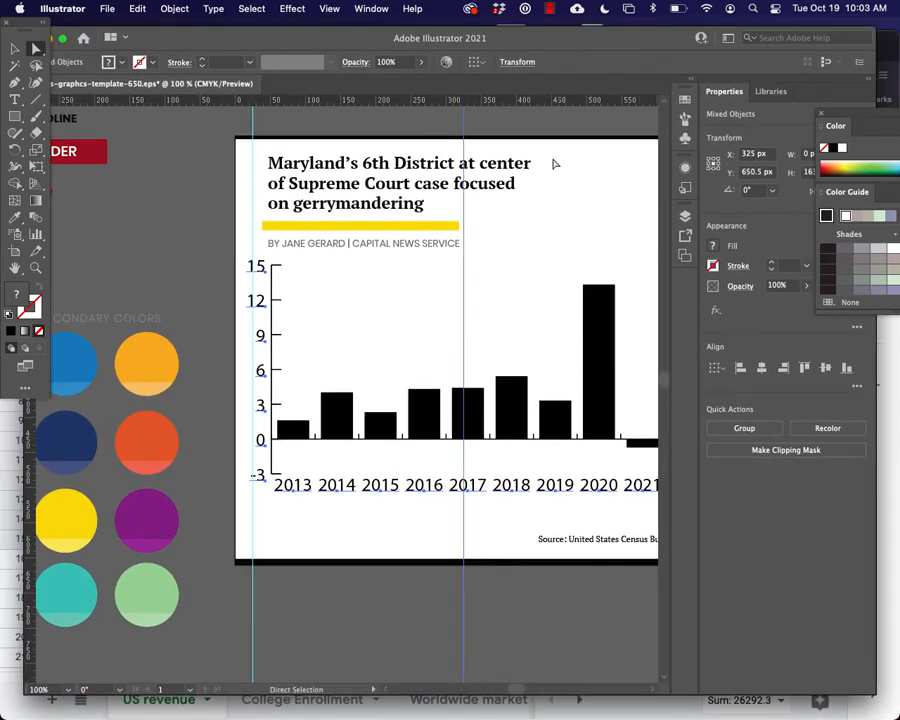
{"action": "scroll", "coordinate": [535, 276], "scroll_direction": "right", "scroll_amount": 2}
{"action": "left_click", "coordinate": [371, 8]}
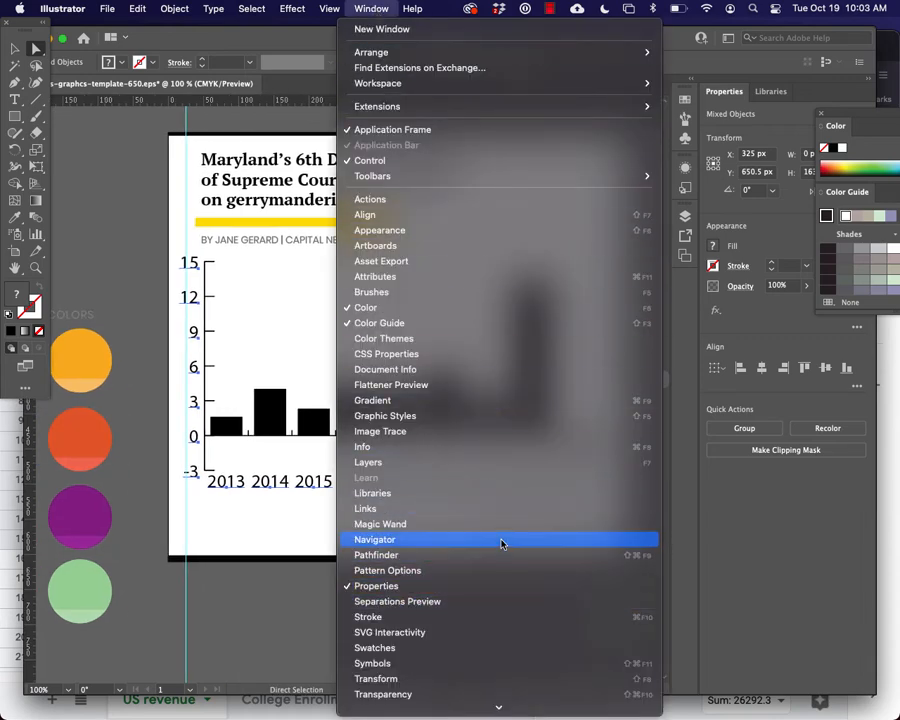
{"action": "scroll", "coordinate": [526, 520], "scroll_direction": "down", "scroll_amount": 2}
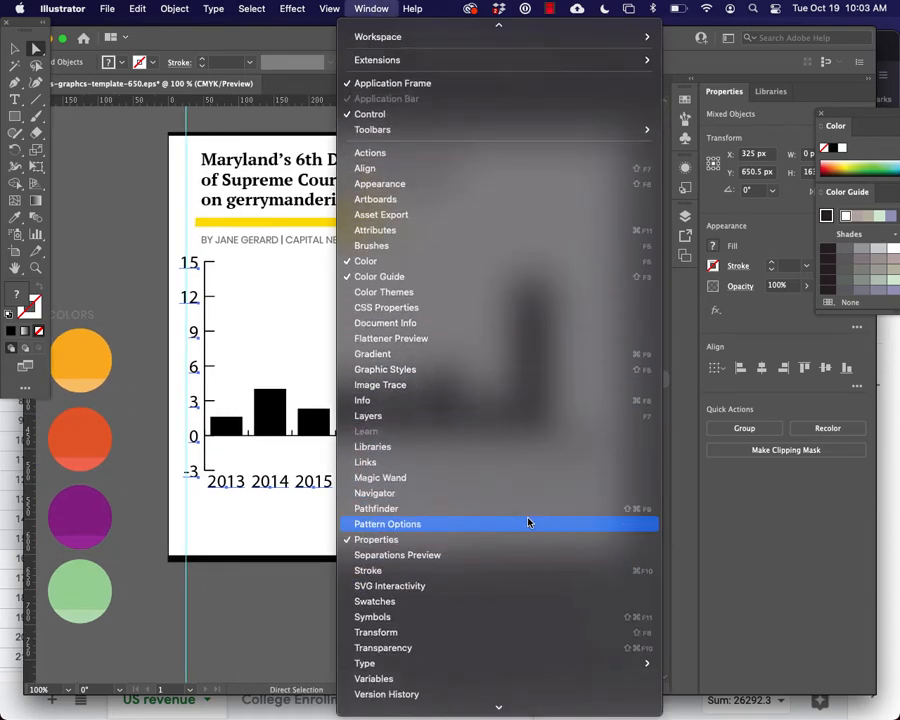
{"action": "mouse_move", "coordinate": [519, 663]}
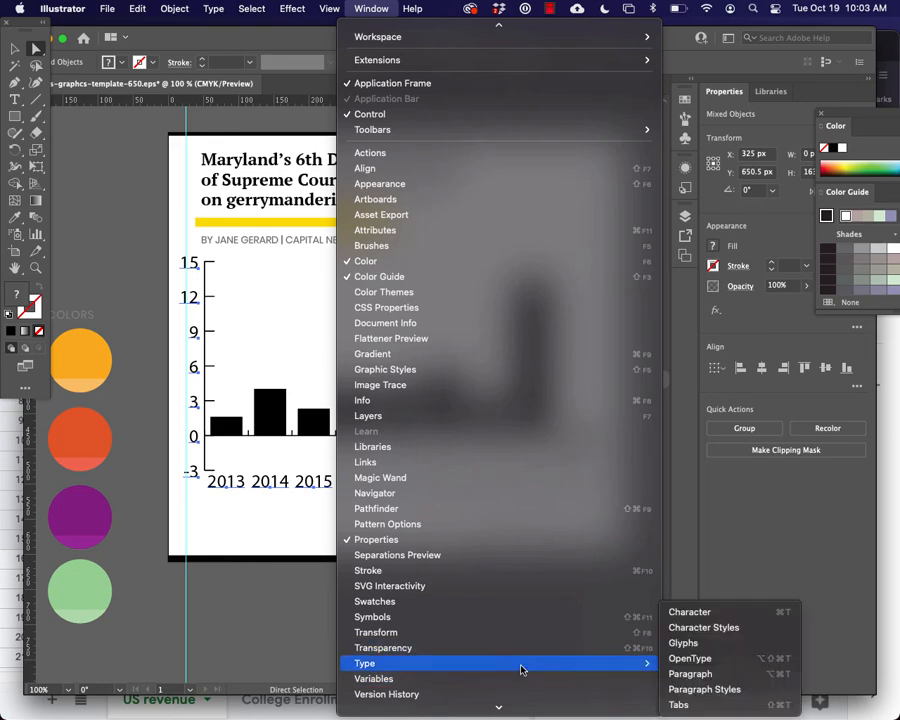
{"action": "left_click", "coordinate": [698, 610]}
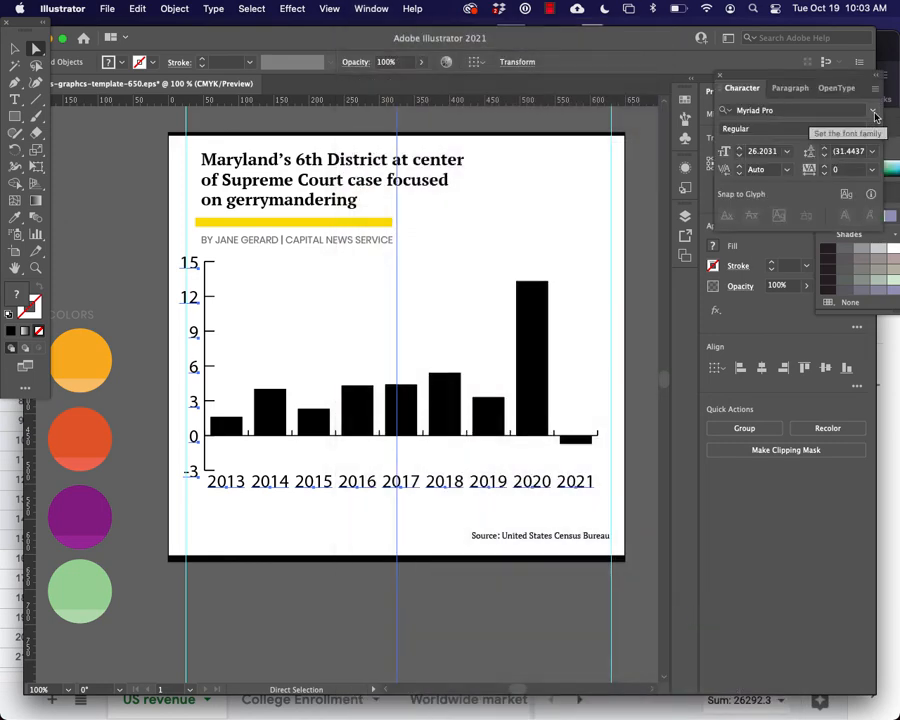
Step: Set the font of the selected axis labels to Montserrat
{"action": "left_click", "coordinate": [871, 110]}
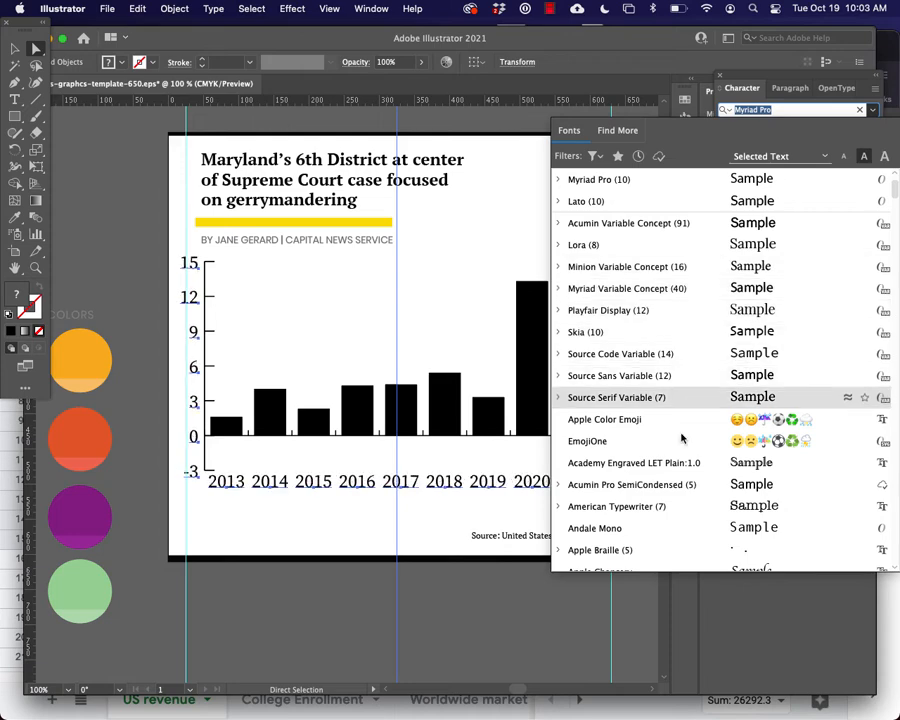
{"action": "scroll", "coordinate": [678, 458], "scroll_direction": "down", "scroll_amount": 10}
{"action": "scroll", "coordinate": [684, 460], "scroll_direction": "up", "scroll_amount": 2}
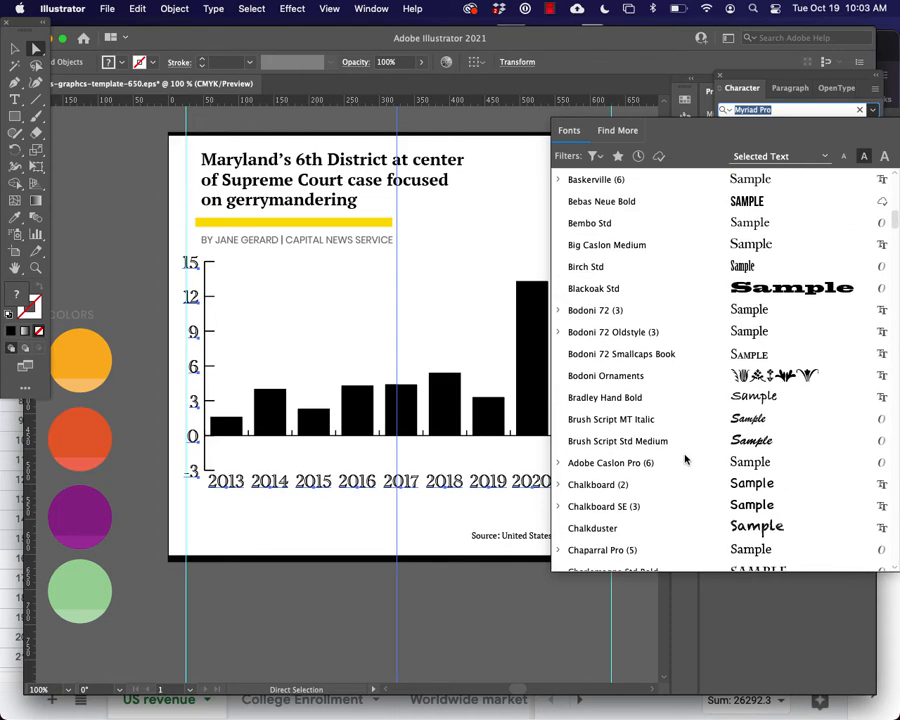
{"action": "scroll", "coordinate": [685, 459], "scroll_direction": "down", "scroll_amount": 20}
{"action": "scroll", "coordinate": [685, 459], "scroll_direction": "up", "scroll_amount": 5}
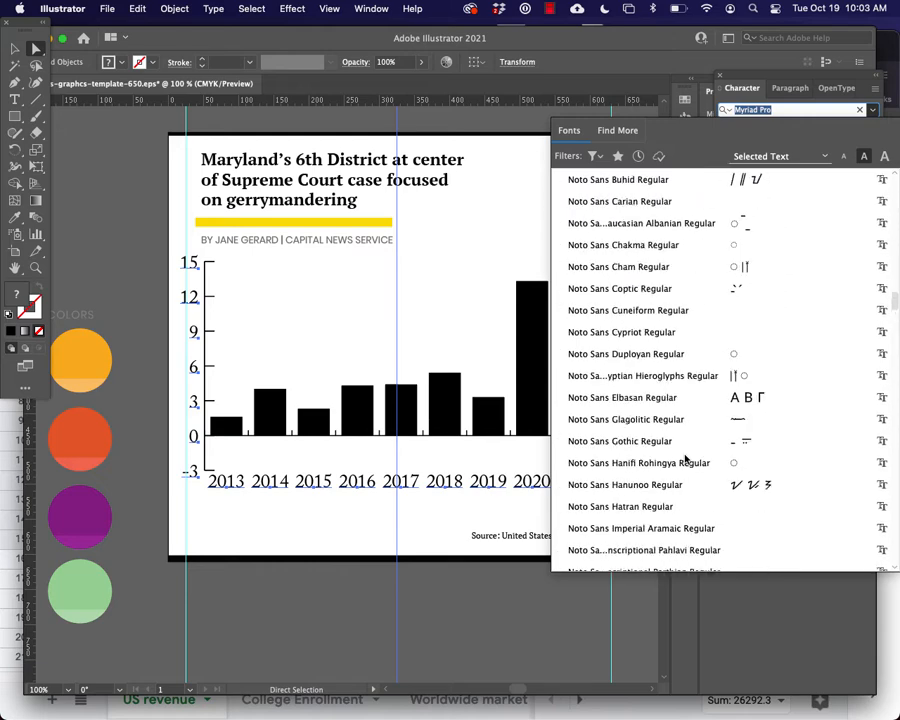
{"action": "scroll", "coordinate": [685, 459], "scroll_direction": "up", "scroll_amount": 6}
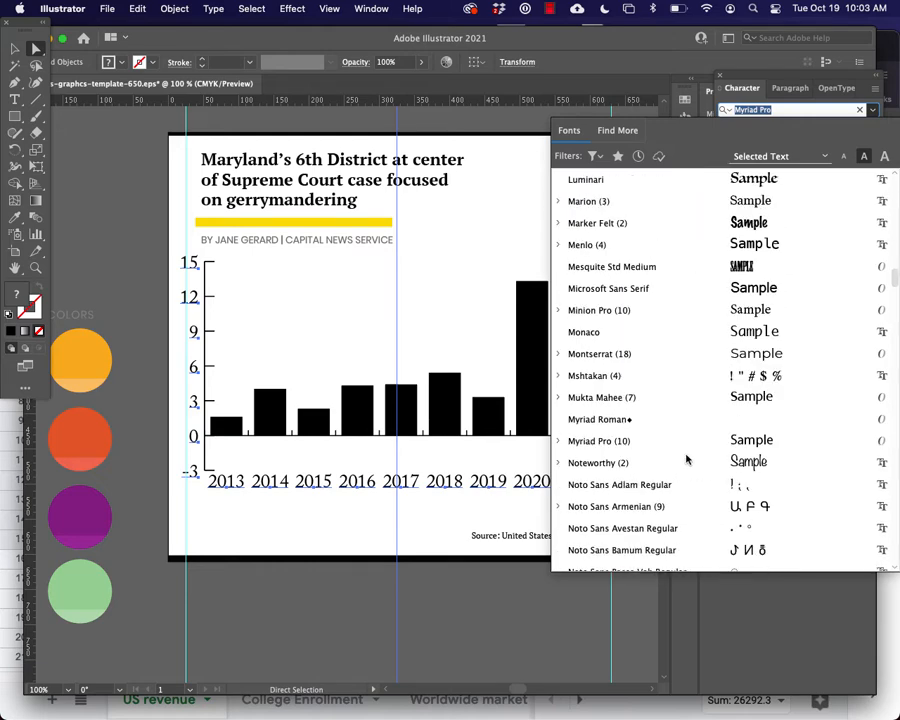
{"action": "left_click", "coordinate": [663, 360]}
Step: Apply the Poppins Bold 16 pt style of the template's all-caps "HOMEPAGE HEADLINE" sample to the axis labels with the Eyedropper
{"action": "left_click_drag", "start_coordinate": [191, 432], "coordinate": [375, 432]}
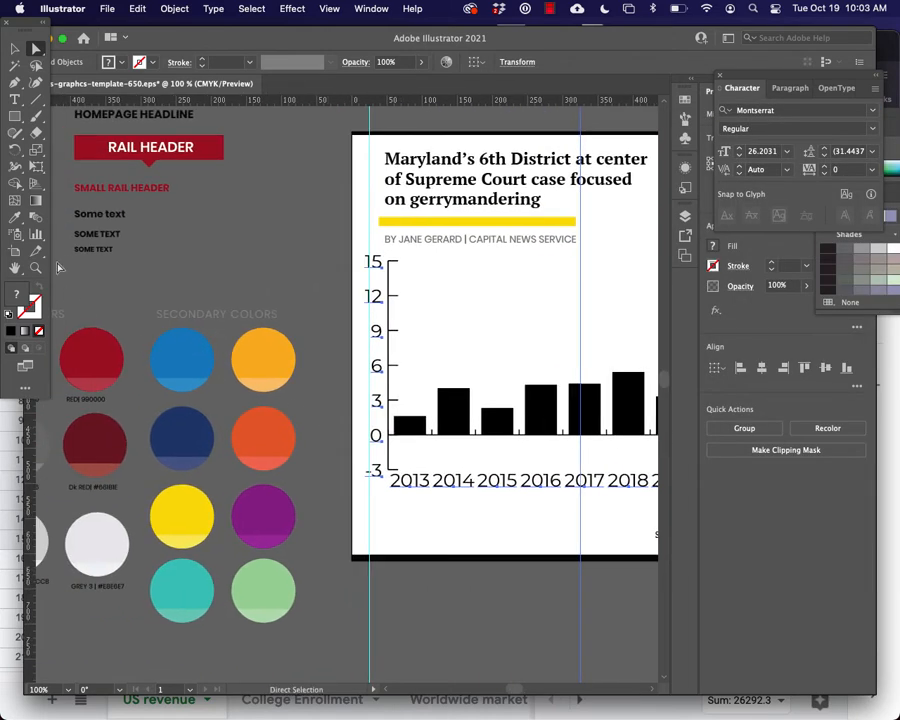
{"action": "left_click_drag", "start_coordinate": [149, 280], "coordinate": [168, 288]}
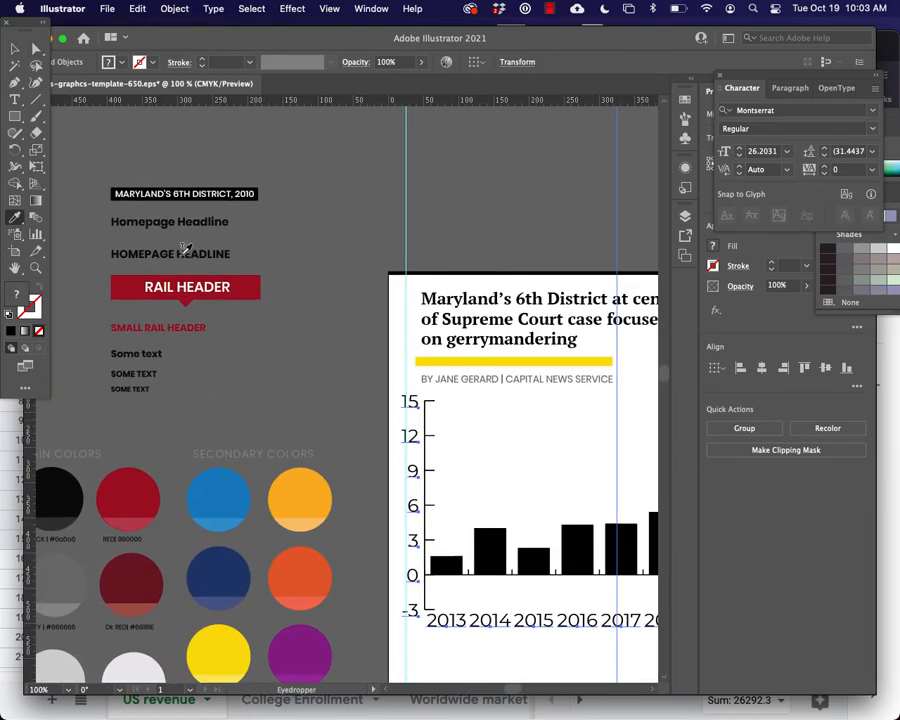
{"action": "left_click", "coordinate": [185, 250]}
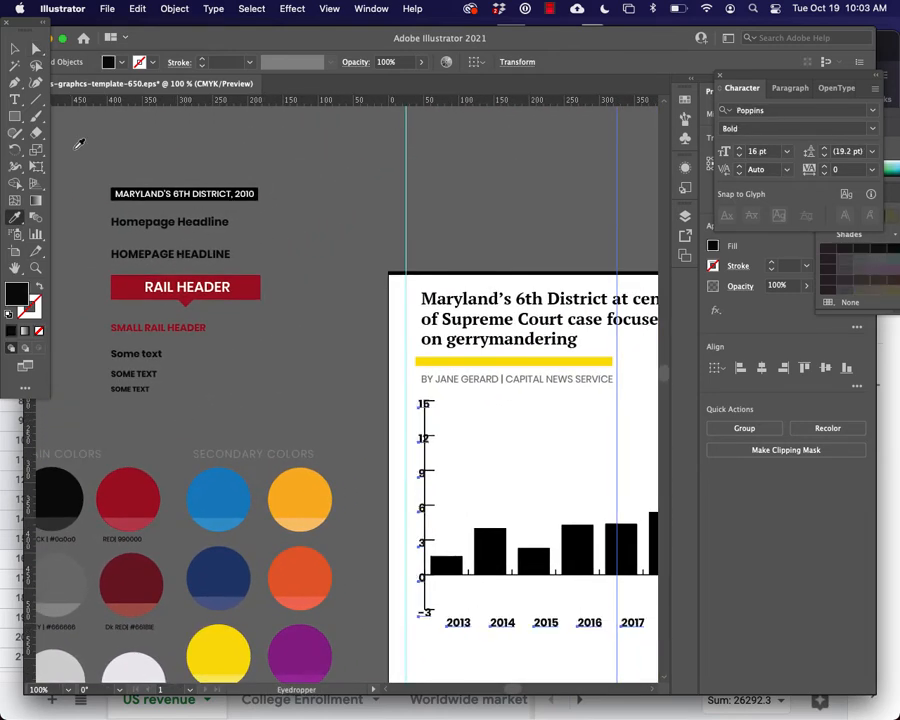
Step: Nudge the selected axis labels seven increments to the left, away from the value axis
{"action": "left_click", "coordinate": [37, 50]}
{"action": "key", "text": "Left"}
{"action": "key", "text": "Left"}
{"action": "key", "text": "Left"}
{"action": "key", "text": "Left"}
{"action": "key", "text": "Left"}
{"action": "key", "text": "Left"}
{"action": "key", "text": "Left"}
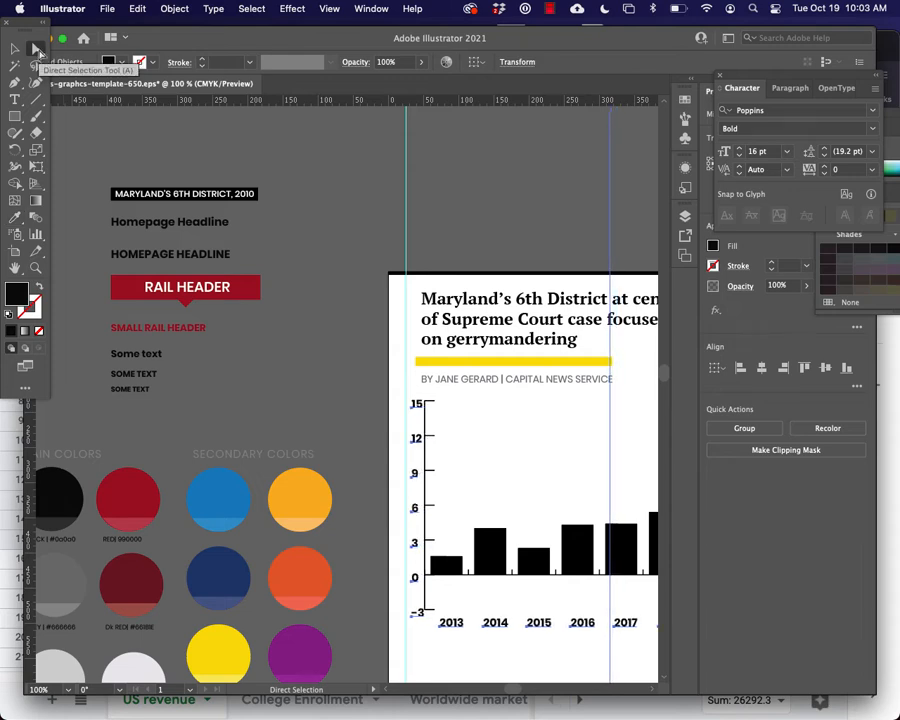
Step: Recolor the selected axis labels with the blue of the template's secondary colors using the Eyedropper, and deselect them
{"action": "left_click", "coordinate": [15, 216]}
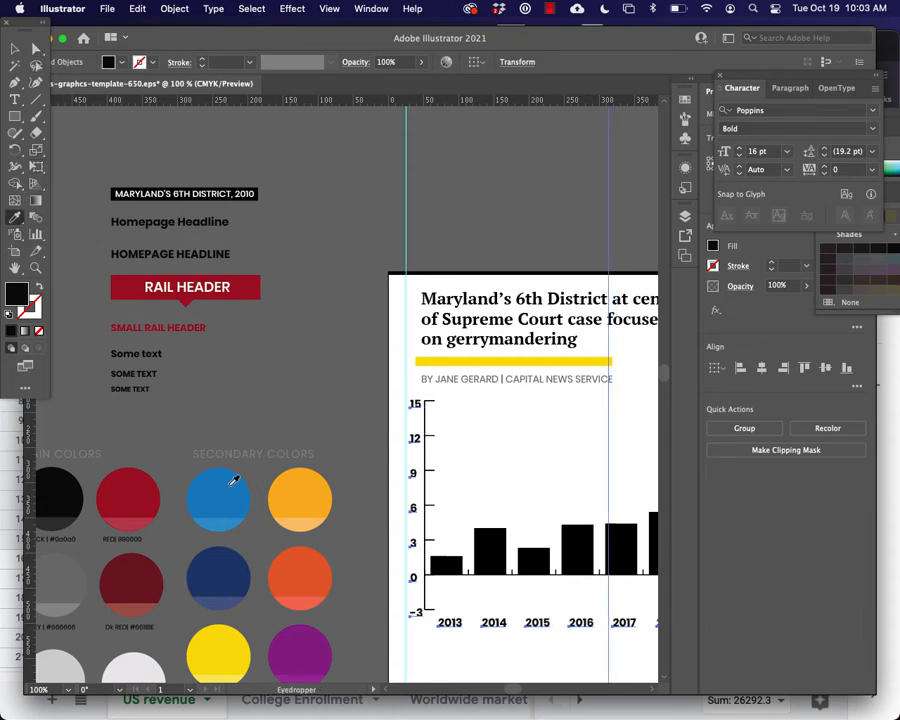
{"action": "left_click", "coordinate": [230, 476]}
{"action": "left_click", "coordinate": [15, 48]}
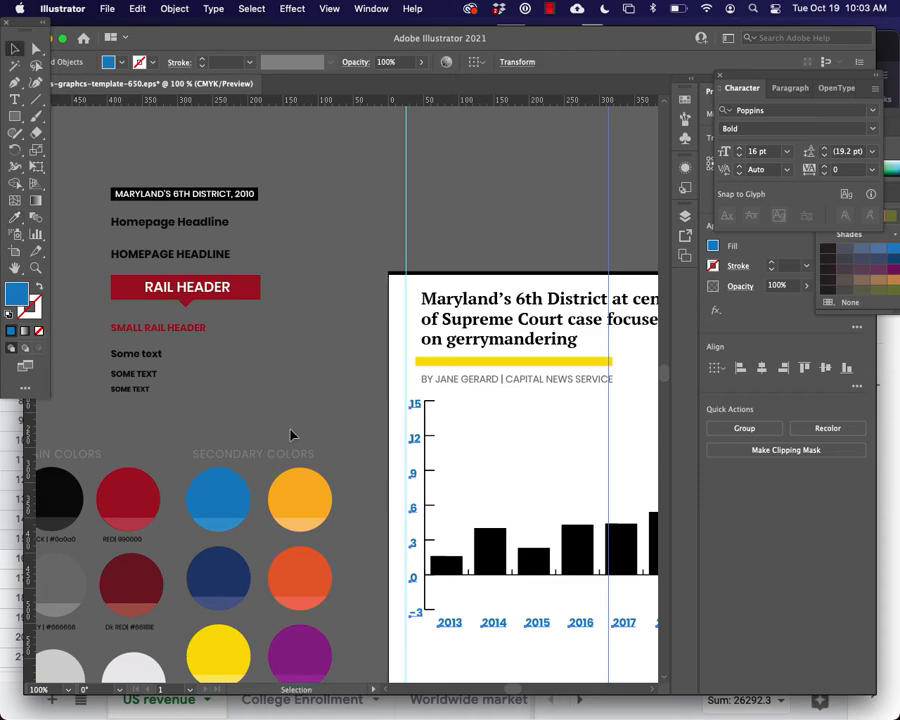
{"action": "left_click", "coordinate": [291, 434]}
{"action": "left_click_drag", "start_coordinate": [486, 460], "coordinate": [312, 410]}
{"action": "scroll", "coordinate": [312, 410], "scroll_direction": "right", "scroll_amount": 2}
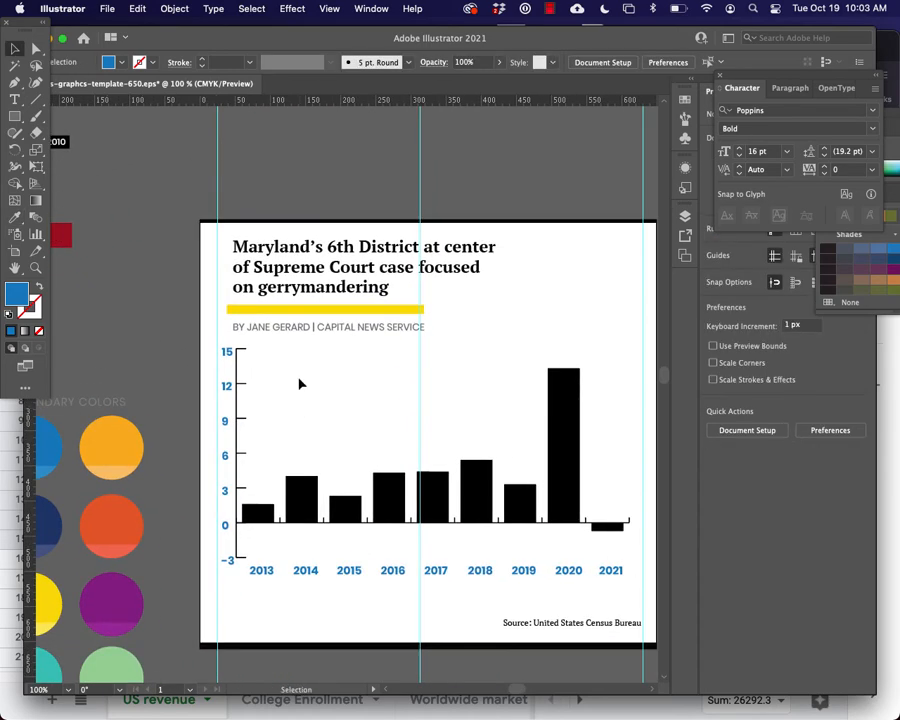
Step: Remove the stroke from the value-axis tick marks at 15 and 12
{"action": "left_click", "coordinate": [36, 48]}
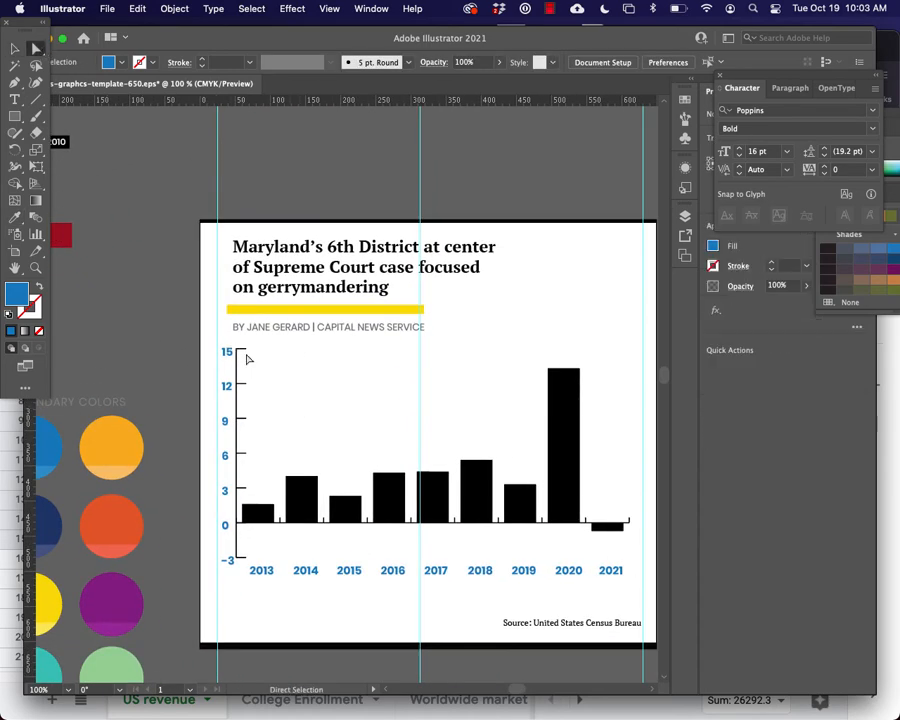
{"action": "left_click", "coordinate": [242, 350]}
{"action": "left_click", "coordinate": [35, 310]}
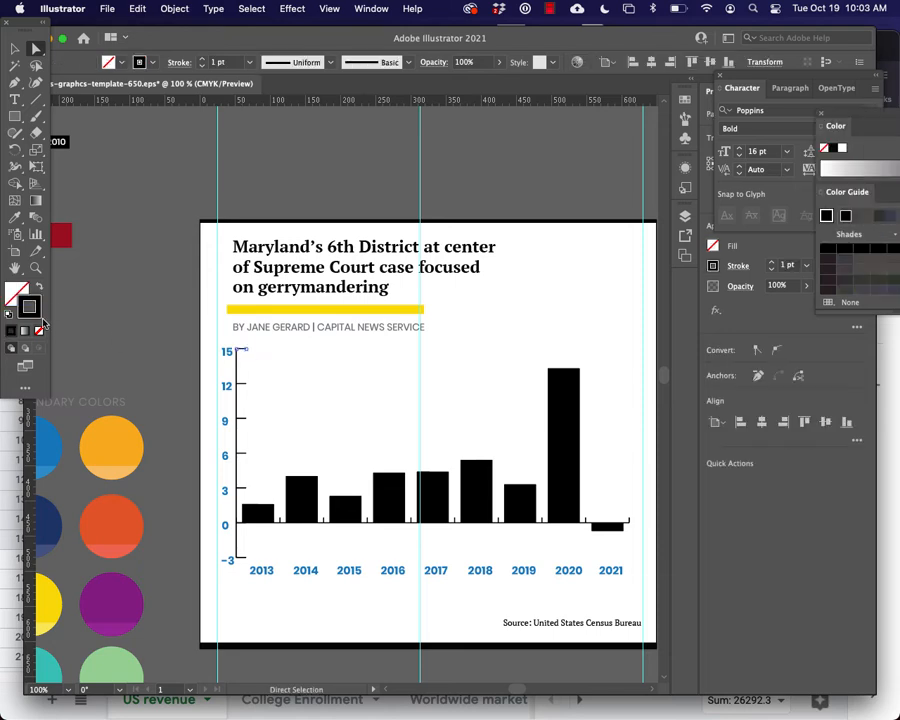
{"action": "left_click", "coordinate": [41, 331]}
{"action": "left_click", "coordinate": [243, 385]}
{"action": "left_click", "coordinate": [41, 331]}
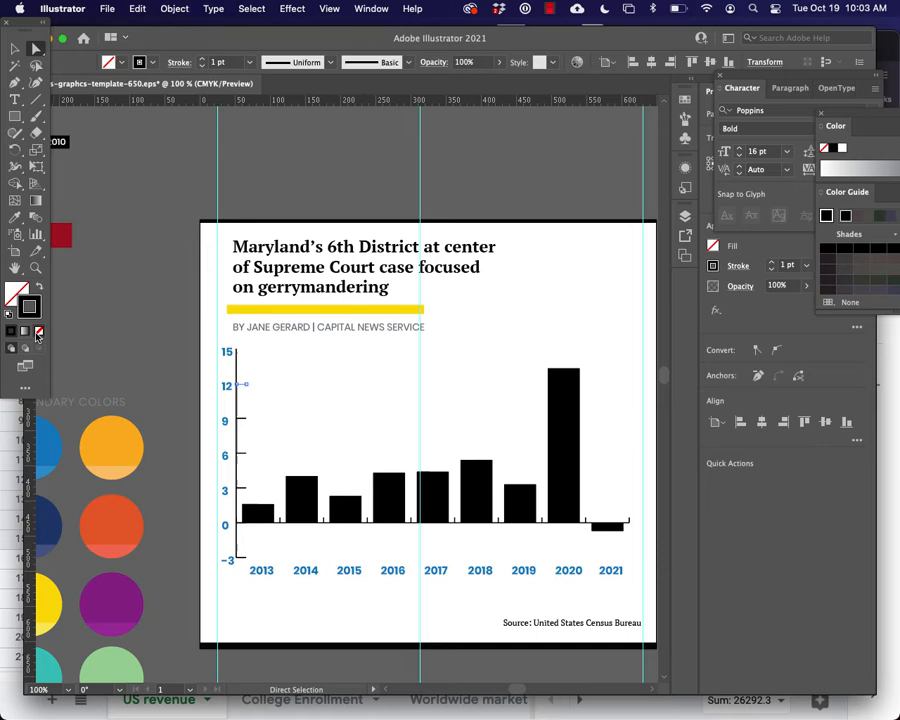
{"action": "left_click", "coordinate": [234, 588]}
{"action": "left_click", "coordinate": [229, 531]}
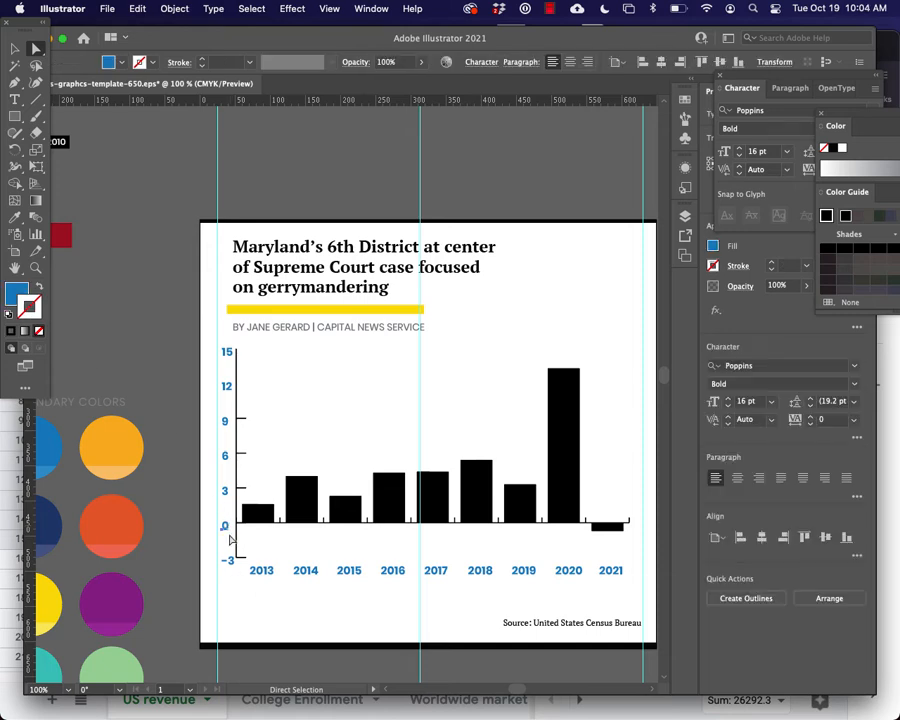
{"action": "left_click", "coordinate": [277, 606]}
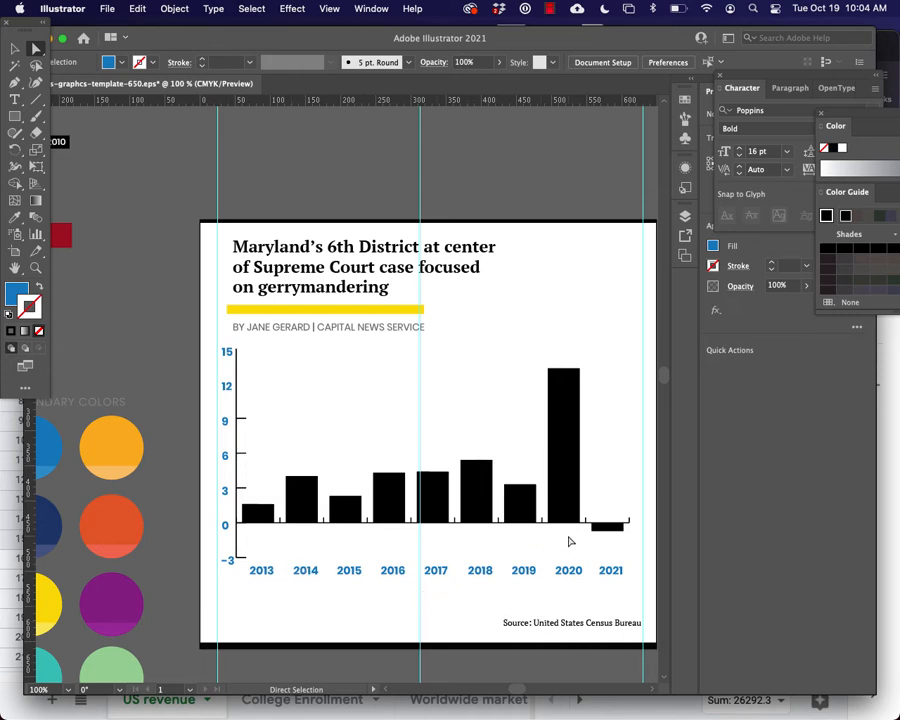
Step: Delete the whole column graph from the artboard, keeping the headline, byline and source text
{"action": "left_click", "coordinate": [513, 511]}
{"action": "left_click", "coordinate": [476, 500]}
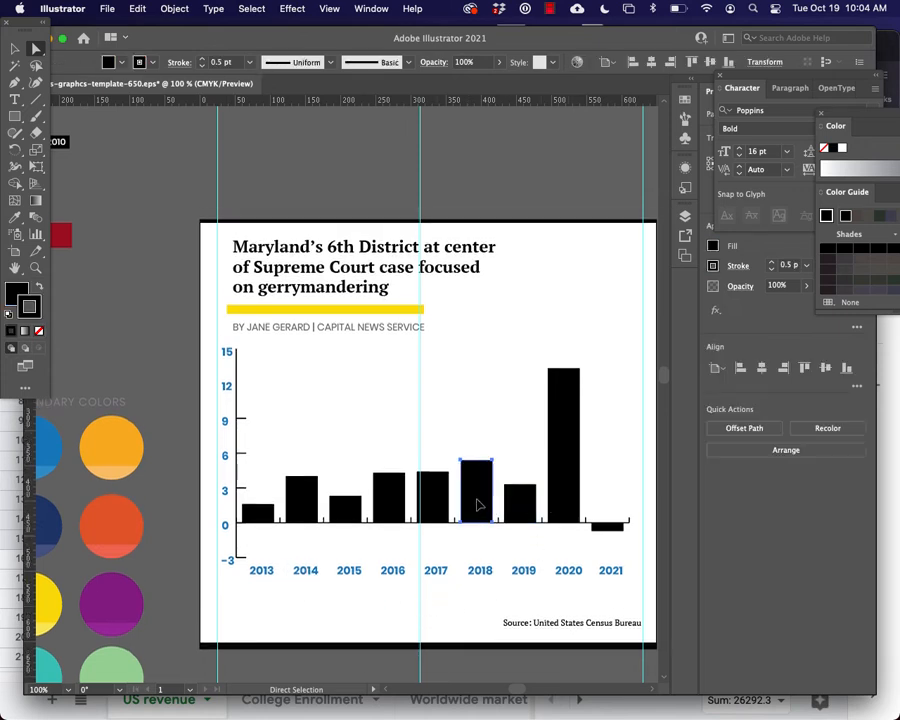
{"action": "left_click", "coordinate": [438, 508]}
{"action": "left_click", "coordinate": [393, 519]}
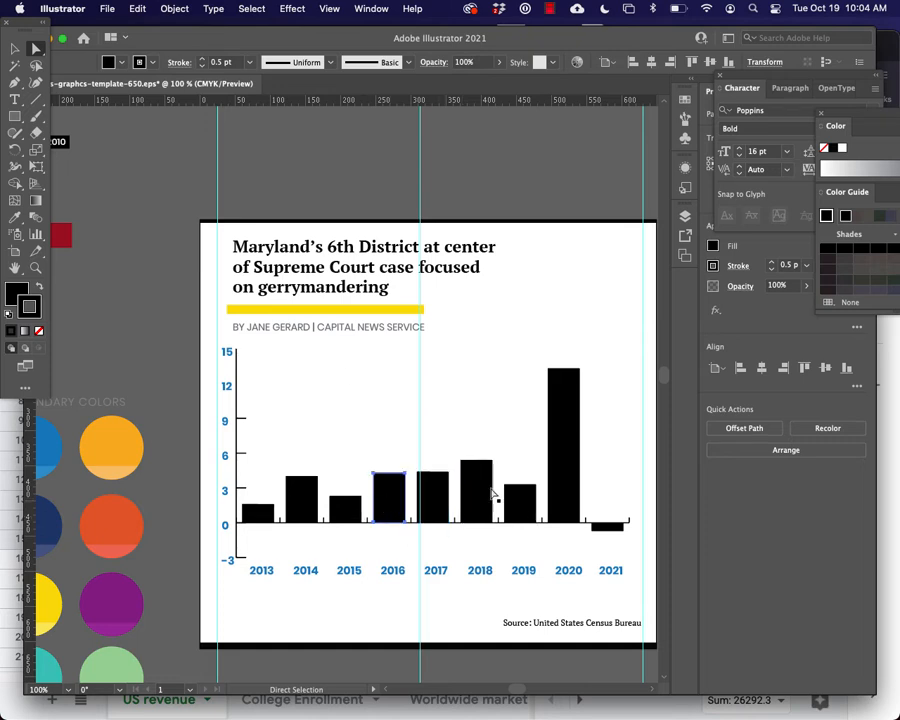
{"action": "key", "text": "v"}
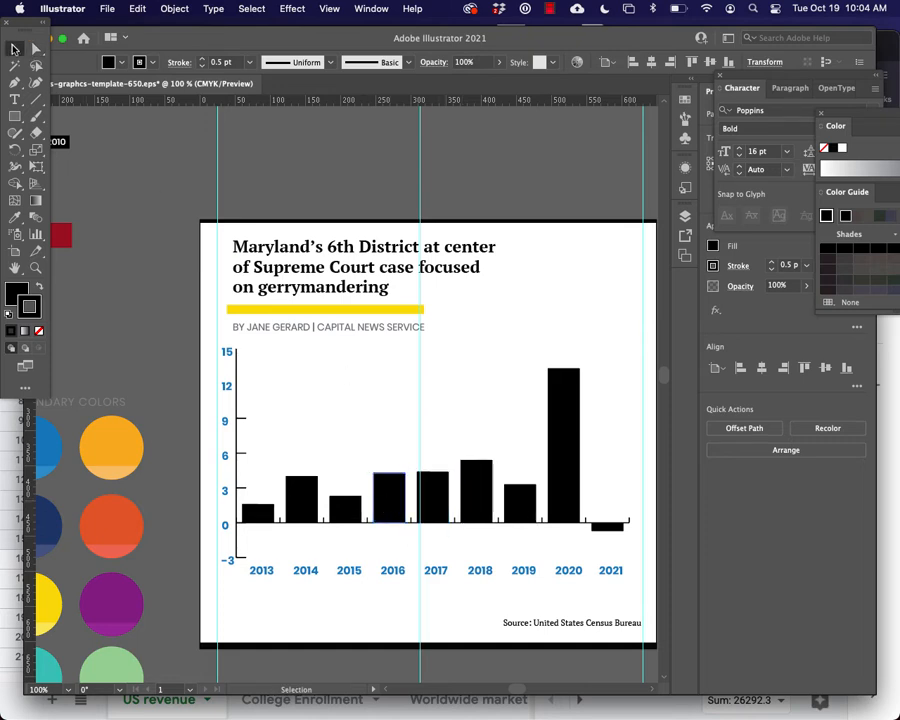
{"action": "left_click", "coordinate": [552, 418]}
{"action": "key", "text": "Delete"}
Step: Switch to Firefox, go to the Flourish site in a new tab, sign in and open the chocolate confectionery revenue column chart project
{"action": "mouse_move", "coordinate": [277, 707]}
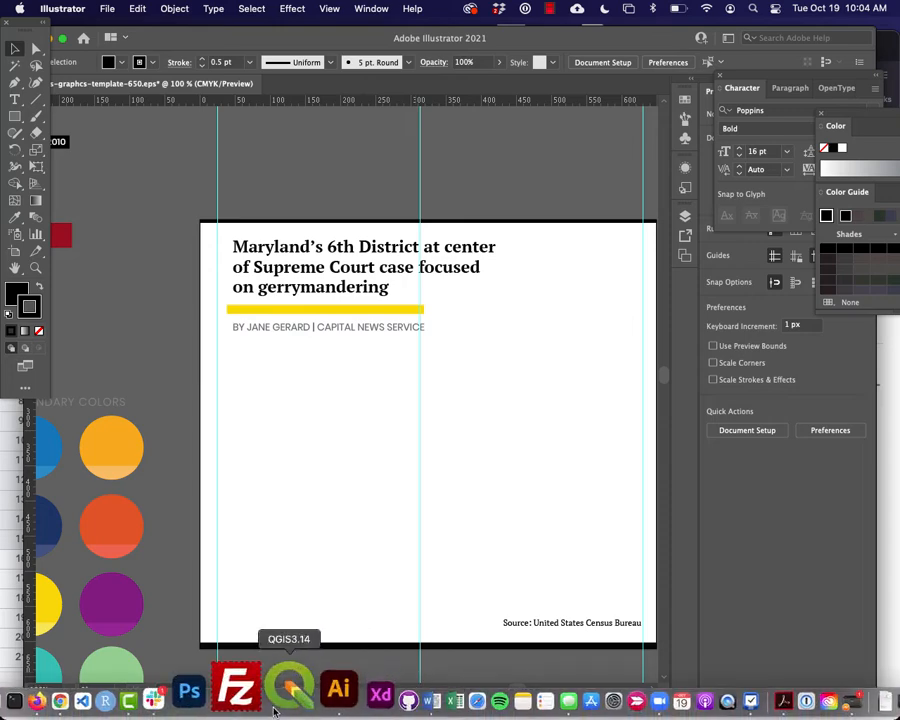
{"action": "left_click", "coordinate": [98, 686]}
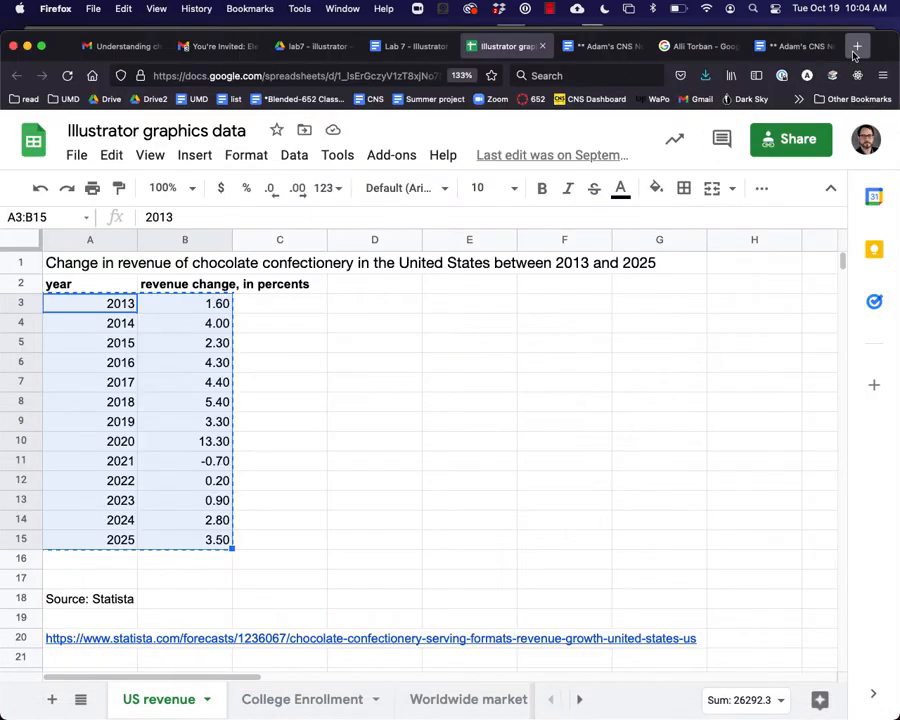
{"action": "left_click", "coordinate": [856, 50]}
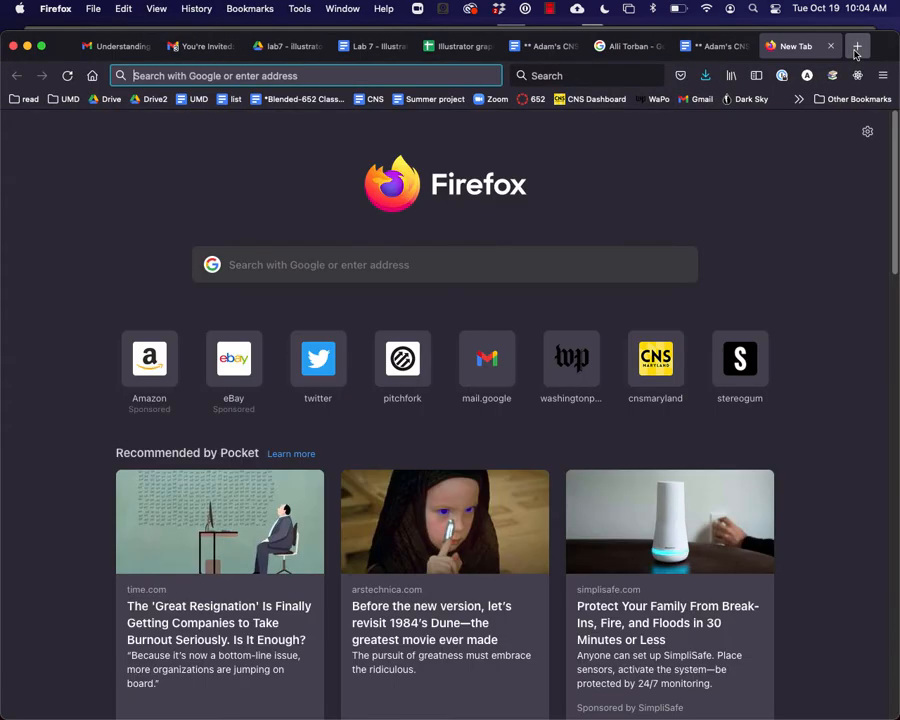
{"action": "type", "text": "flourish"}
{"action": "key", "text": "Return"}
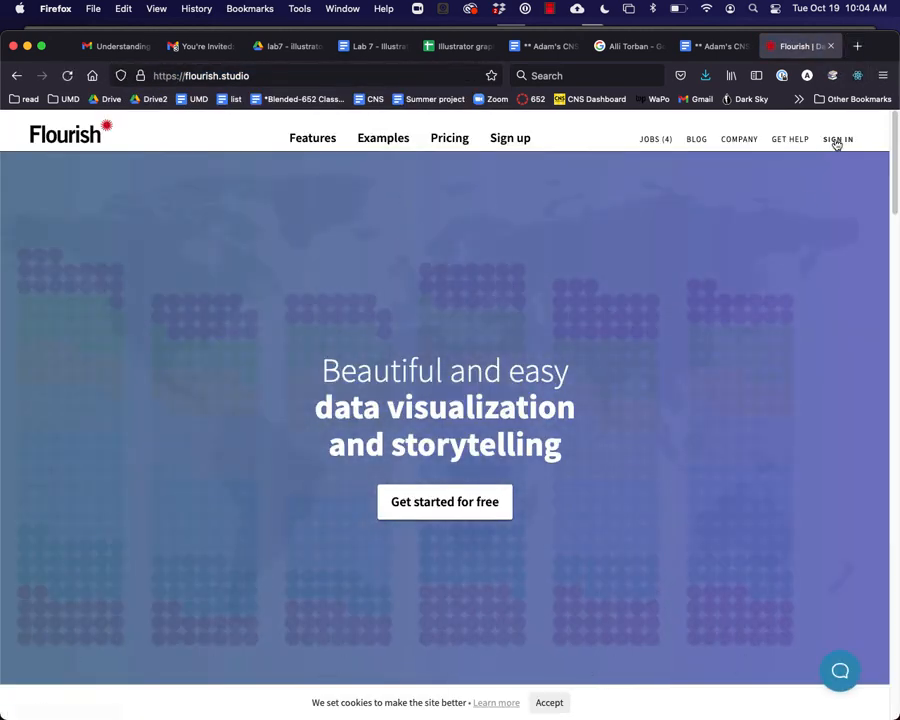
{"action": "left_click", "coordinate": [837, 140]}
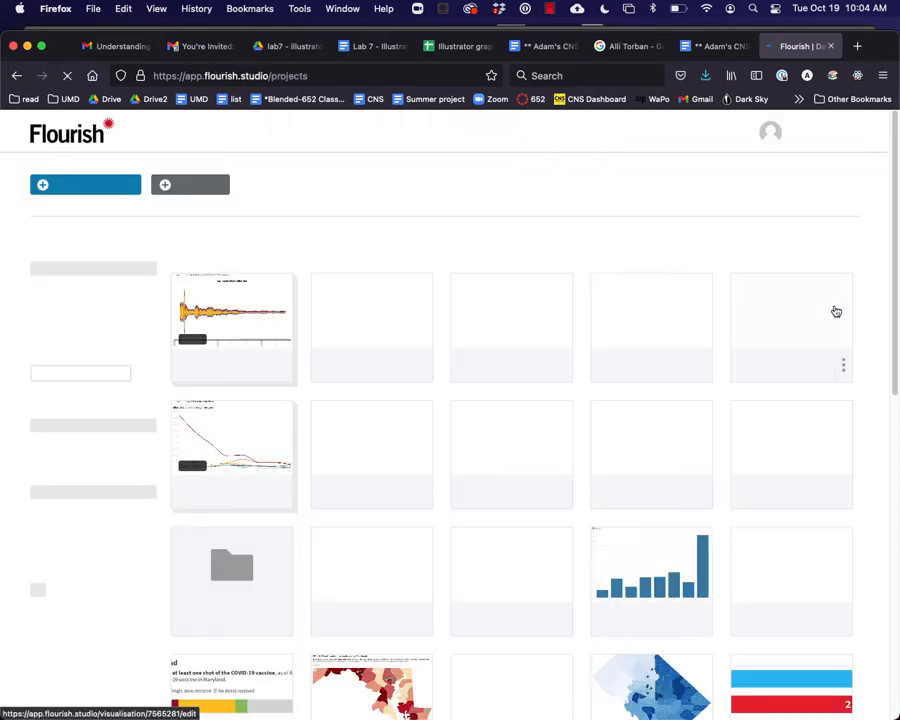
{"action": "left_click", "coordinate": [640, 592]}
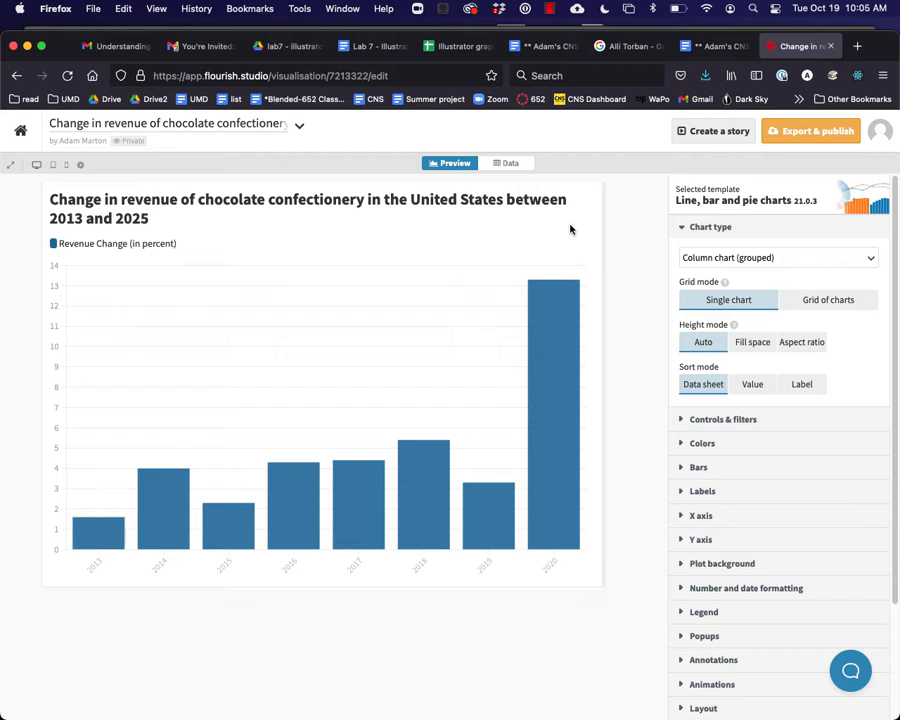
Step: Download the Flourish chart as an image in SVG format and save the file
{"action": "left_click", "coordinate": [796, 136]}
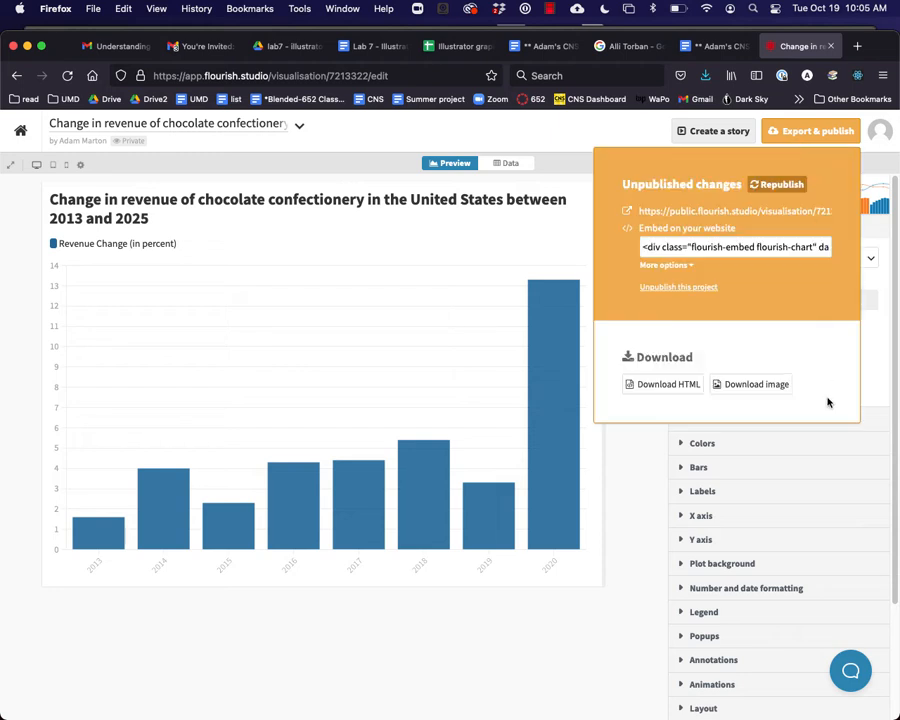
{"action": "left_click", "coordinate": [762, 390]}
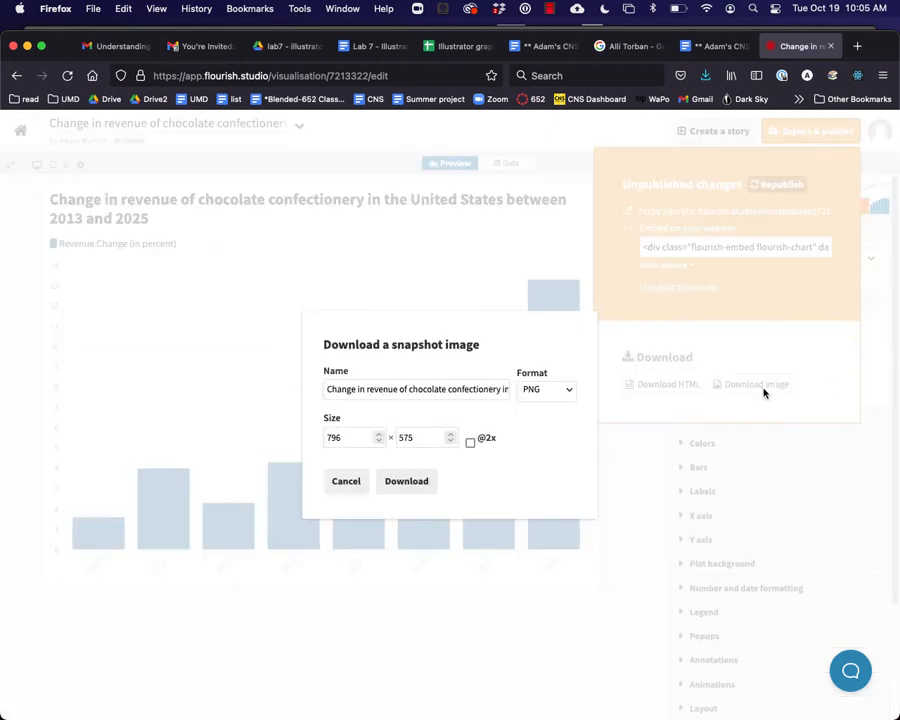
{"action": "left_click", "coordinate": [546, 392]}
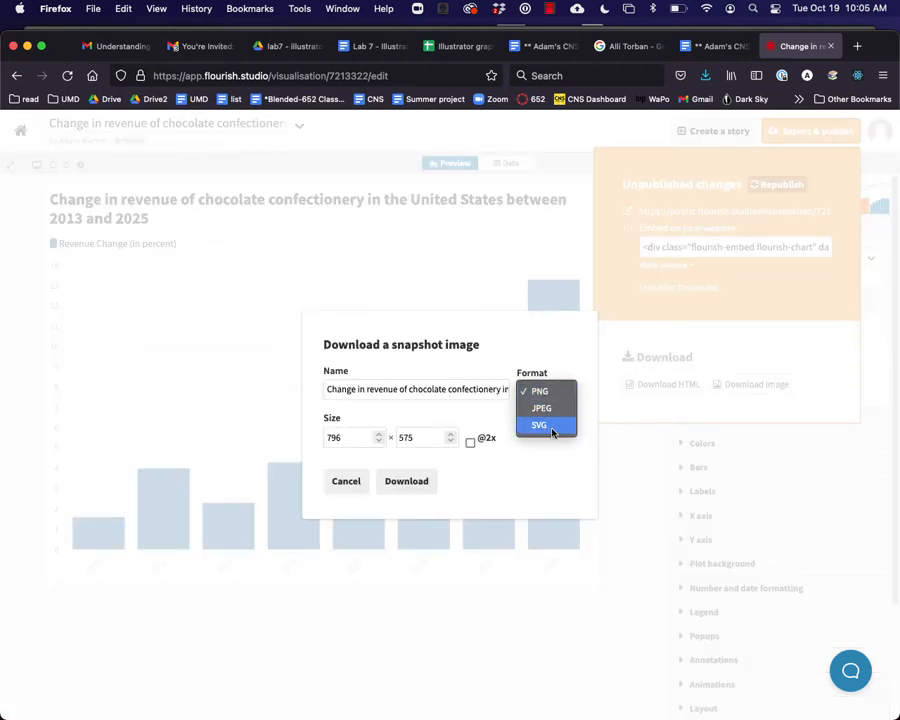
{"action": "left_click", "coordinate": [551, 428]}
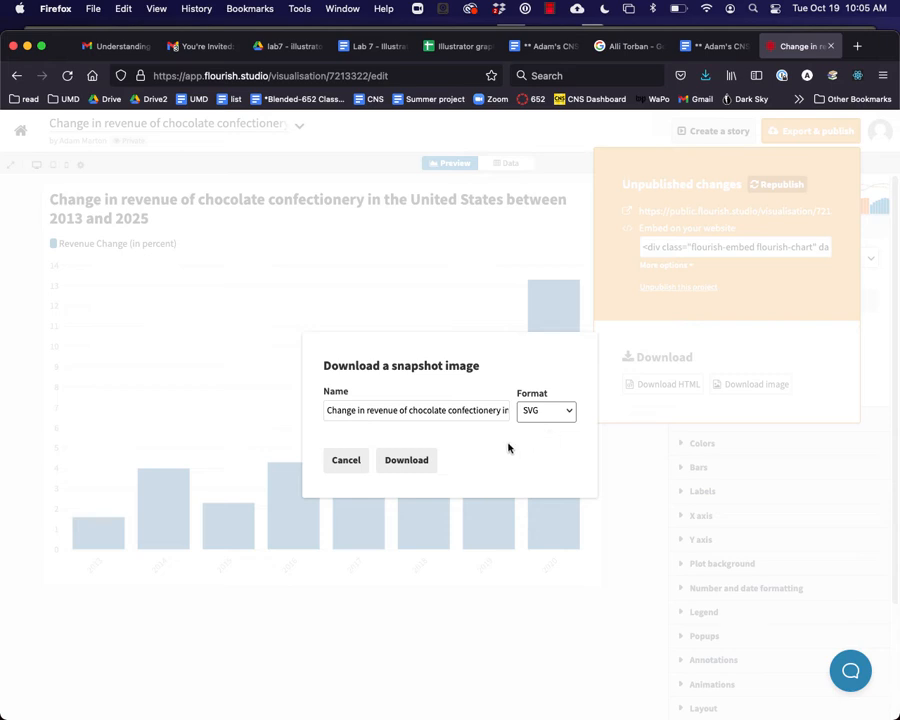
{"action": "left_click", "coordinate": [406, 461]}
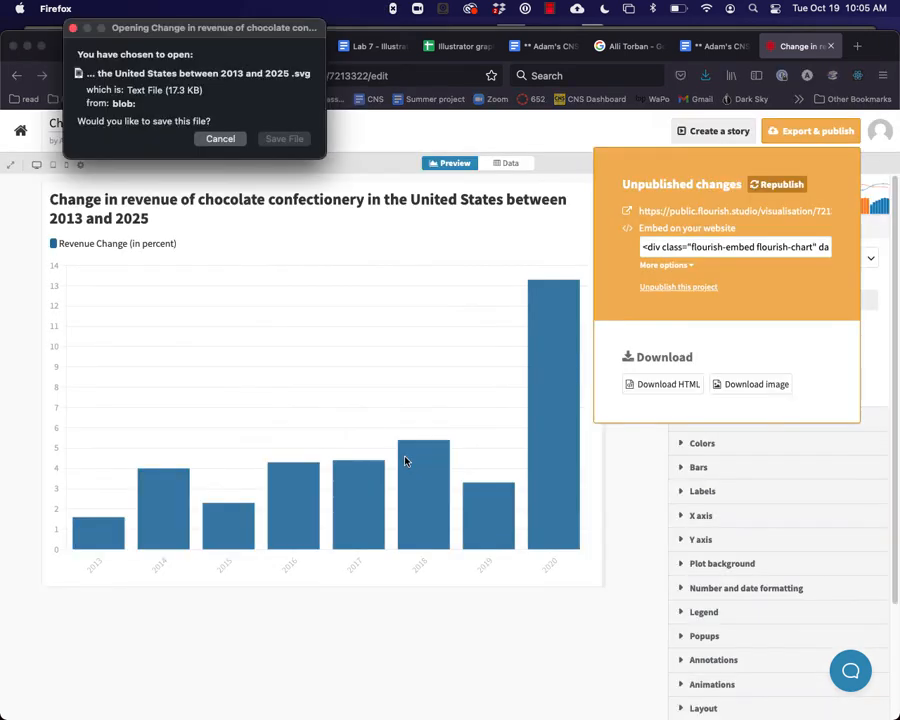
{"action": "left_click", "coordinate": [288, 139]}
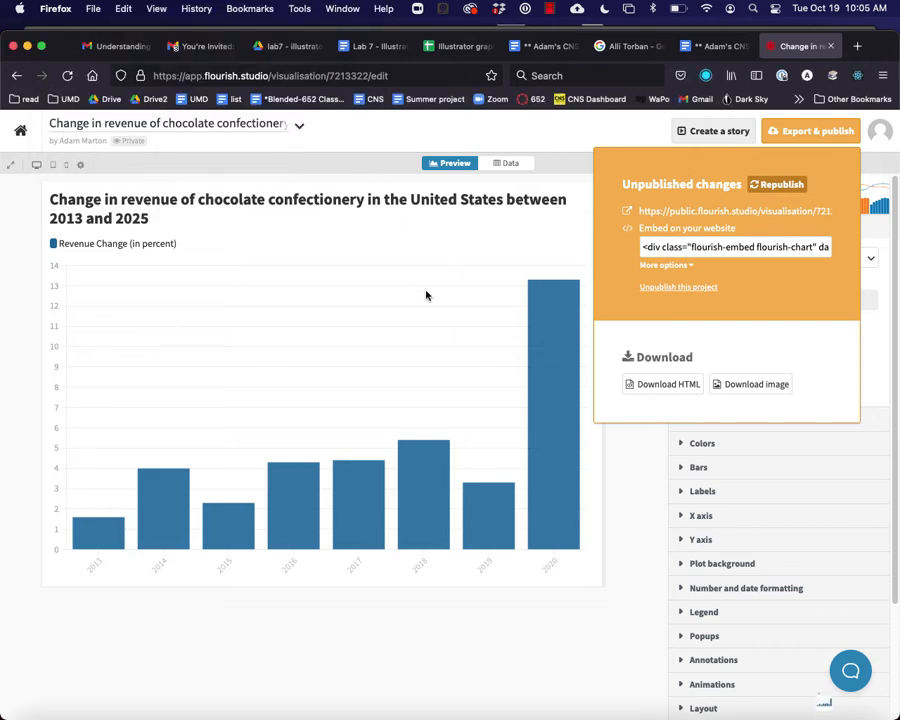
Step: Open the downloaded chart SVG from the Downloads folder in Adobe Illustrator 2021, ignoring the unreadable linked file and accepting the import warning
{"action": "mouse_move", "coordinate": [86, 708]}
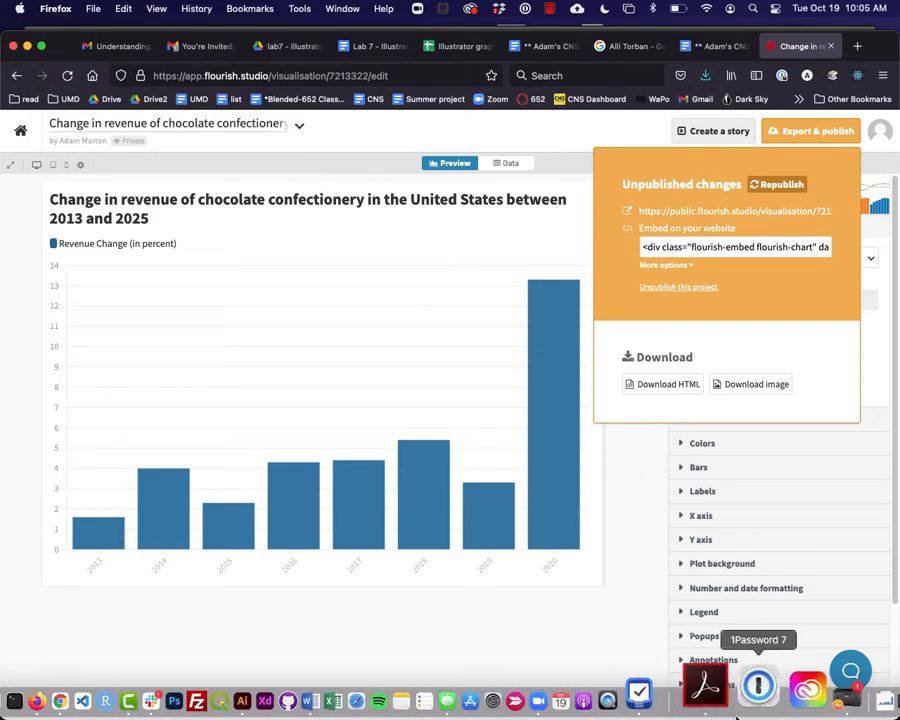
{"action": "left_click", "coordinate": [825, 690]}
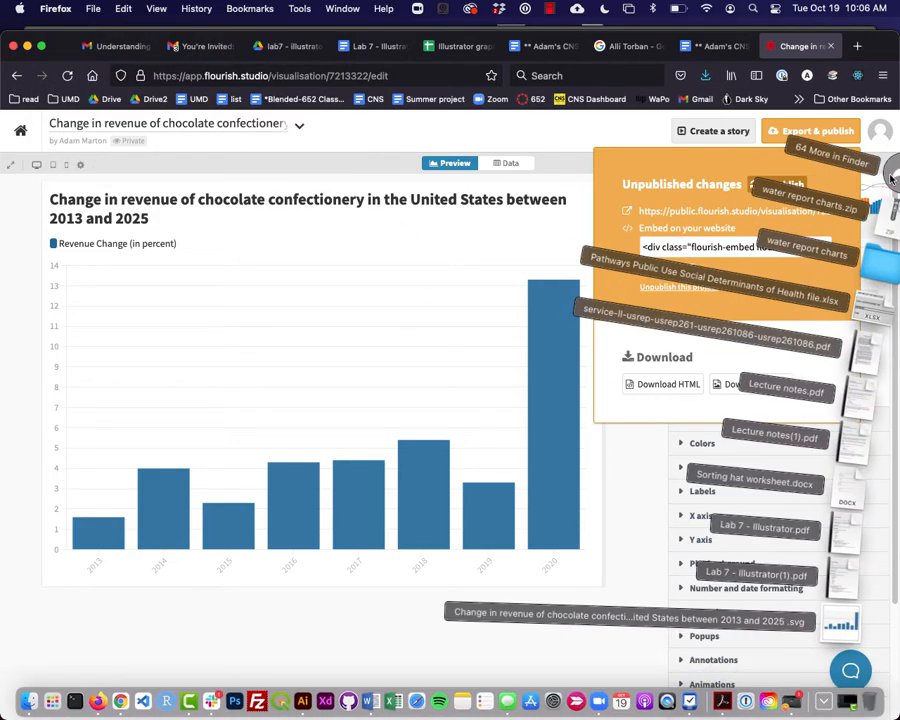
{"action": "left_click", "coordinate": [766, 297]}
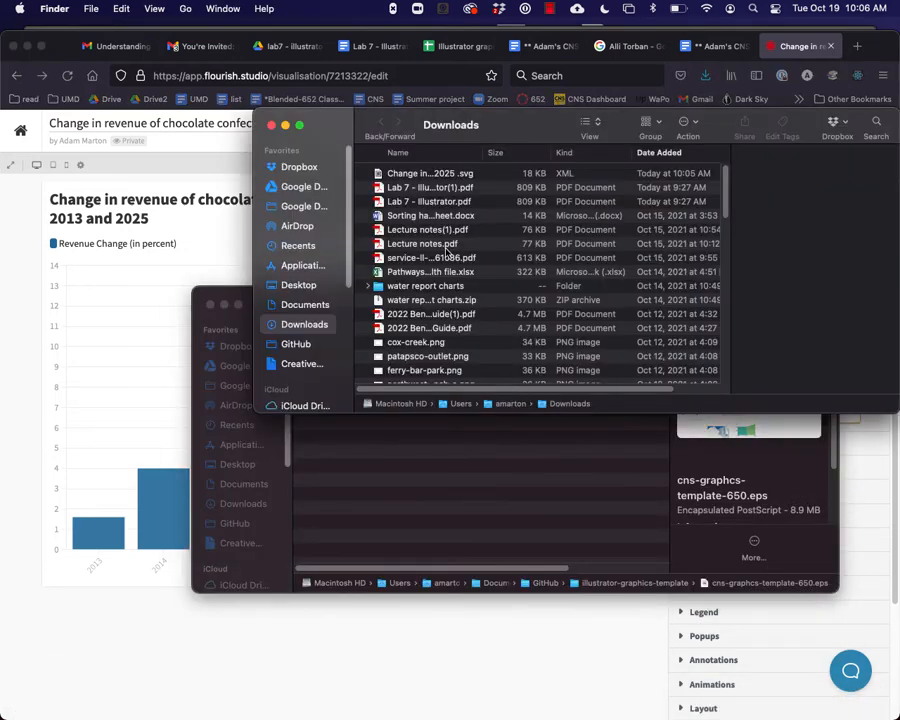
{"action": "left_click", "coordinate": [500, 174]}
{"action": "right_click", "coordinate": [505, 175]}
{"action": "mouse_move", "coordinate": [480, 205]}
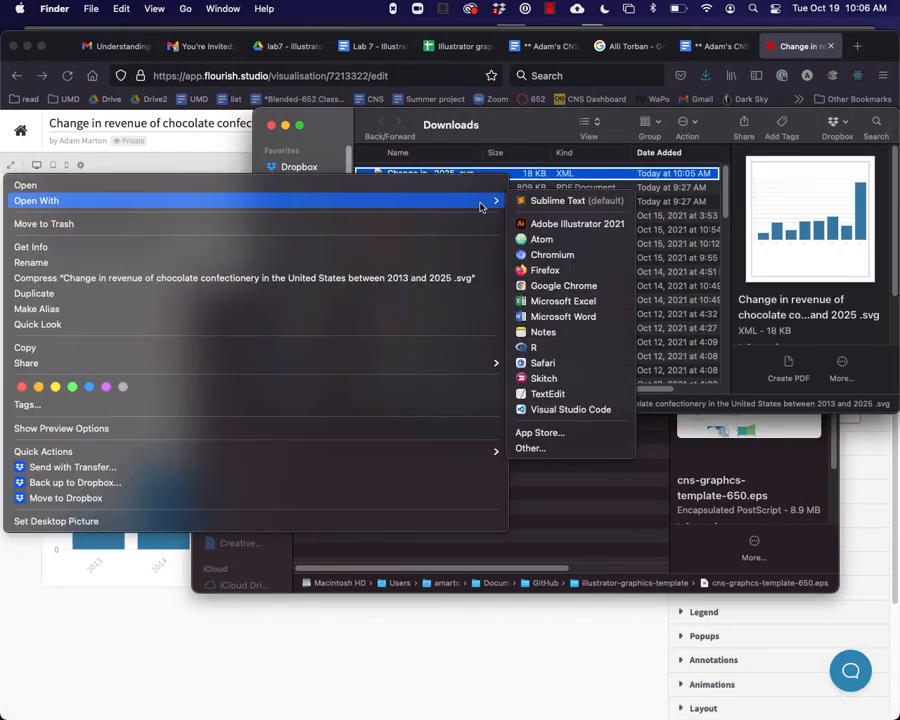
{"action": "left_click", "coordinate": [572, 224]}
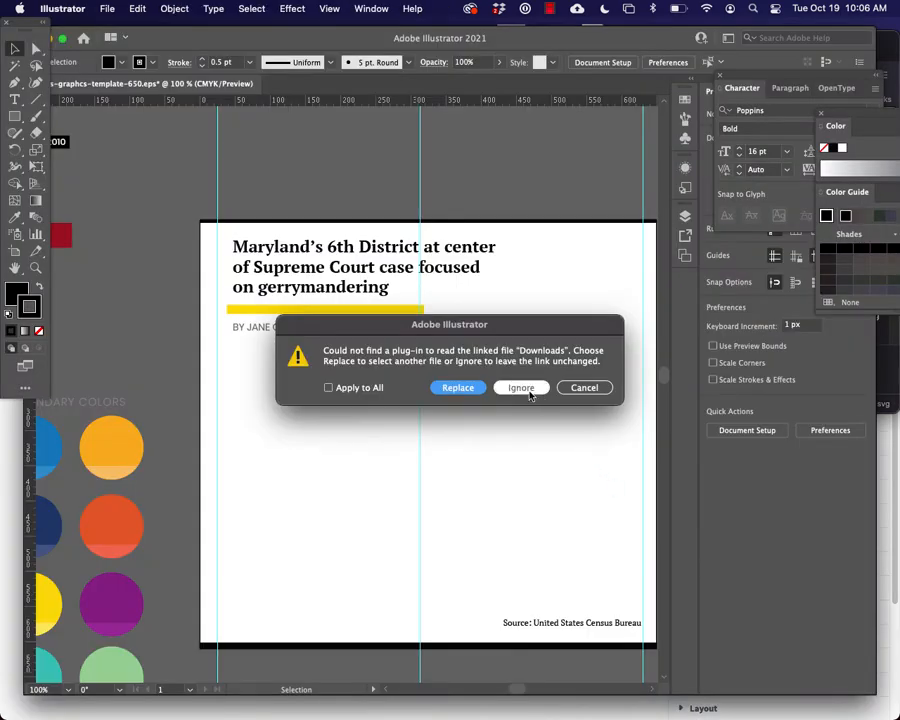
{"action": "left_click", "coordinate": [521, 388]}
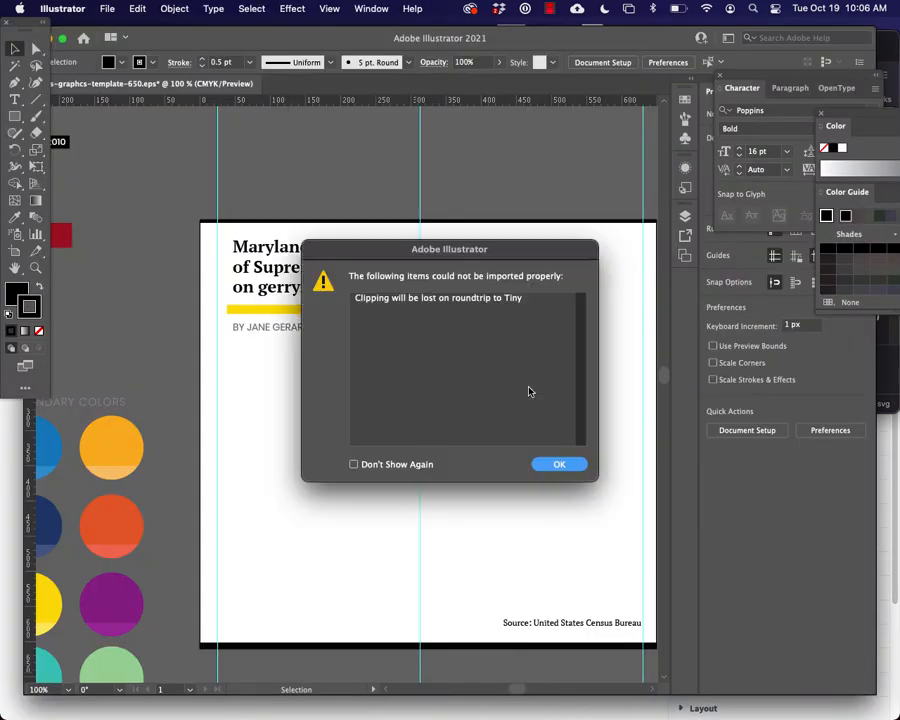
{"action": "left_click", "coordinate": [559, 464]}
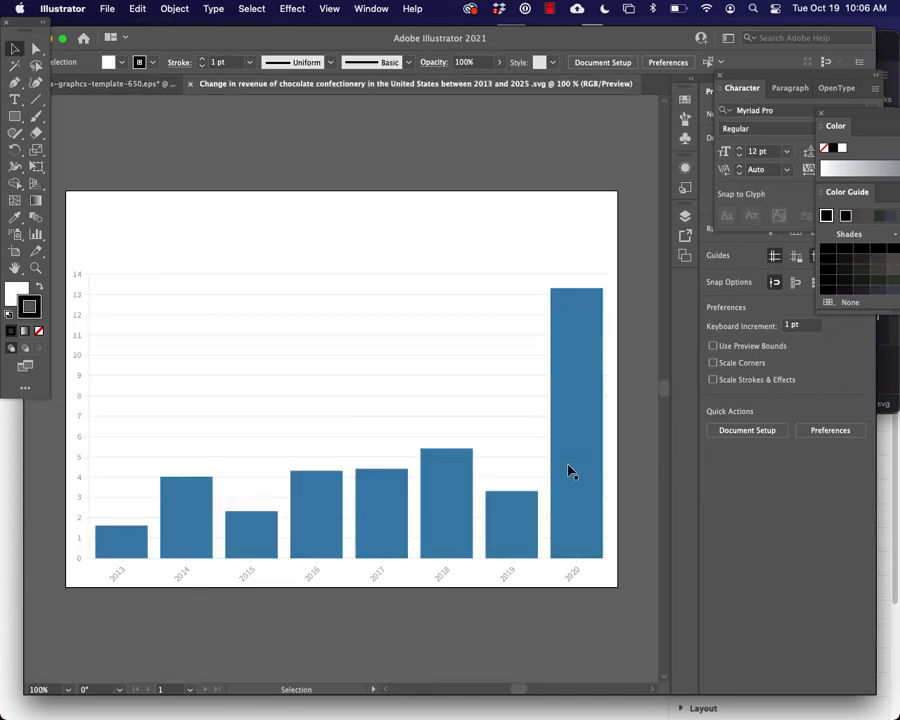
Step: Examine how the imported chart is grouped and masked by selecting its parts, and leave everything deselected
{"action": "left_click", "coordinate": [337, 373]}
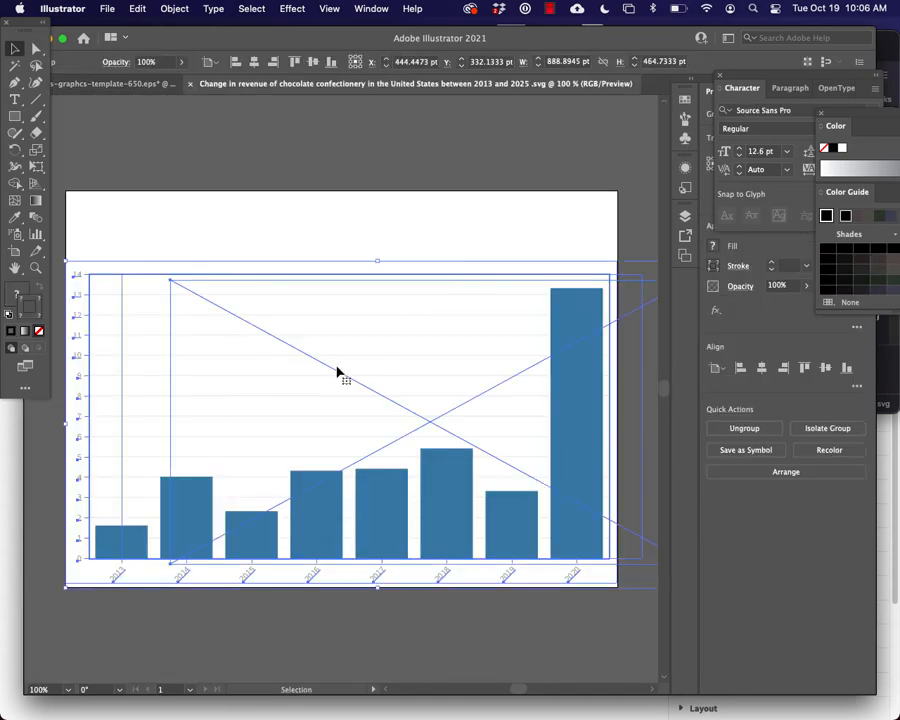
{"action": "left_click", "coordinate": [390, 192]}
{"action": "left_click", "coordinate": [494, 438]}
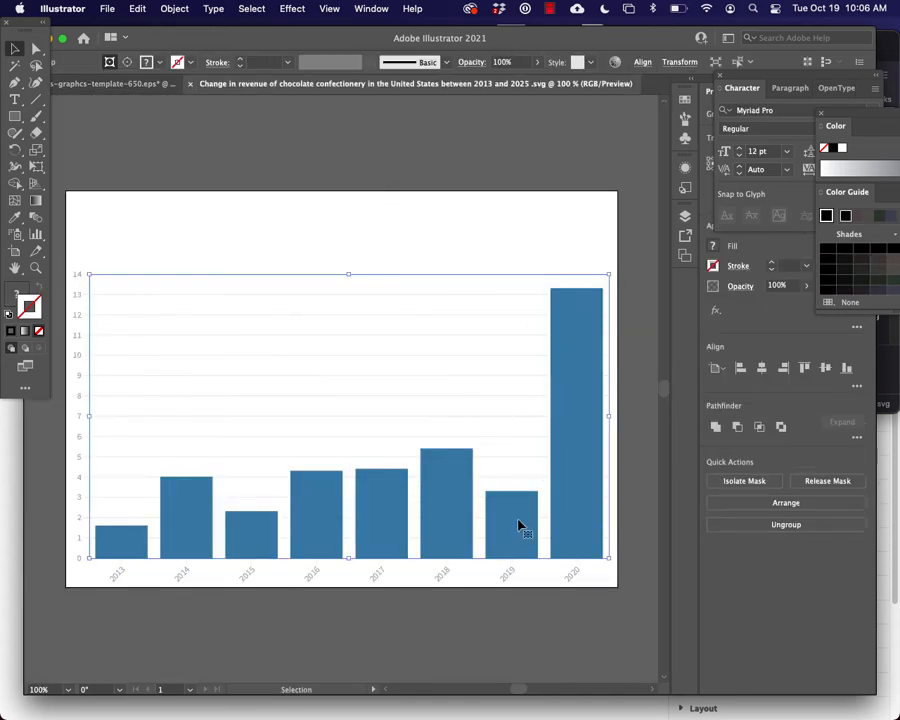
{"action": "left_click", "coordinate": [512, 428]}
{"action": "left_click", "coordinate": [460, 247]}
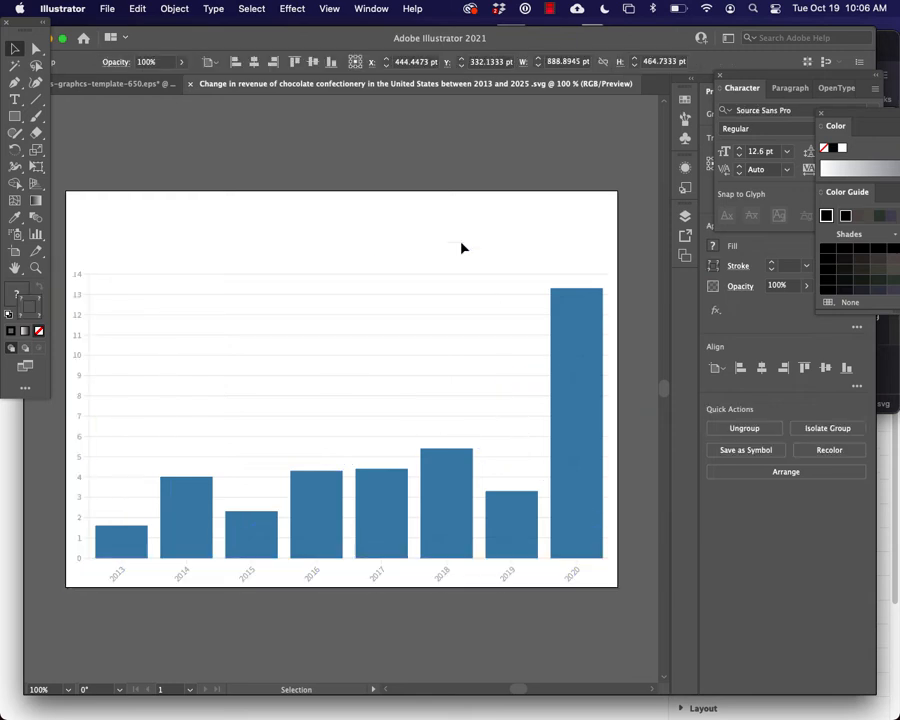
{"action": "left_click", "coordinate": [573, 360]}
{"action": "left_click", "coordinate": [498, 350]}
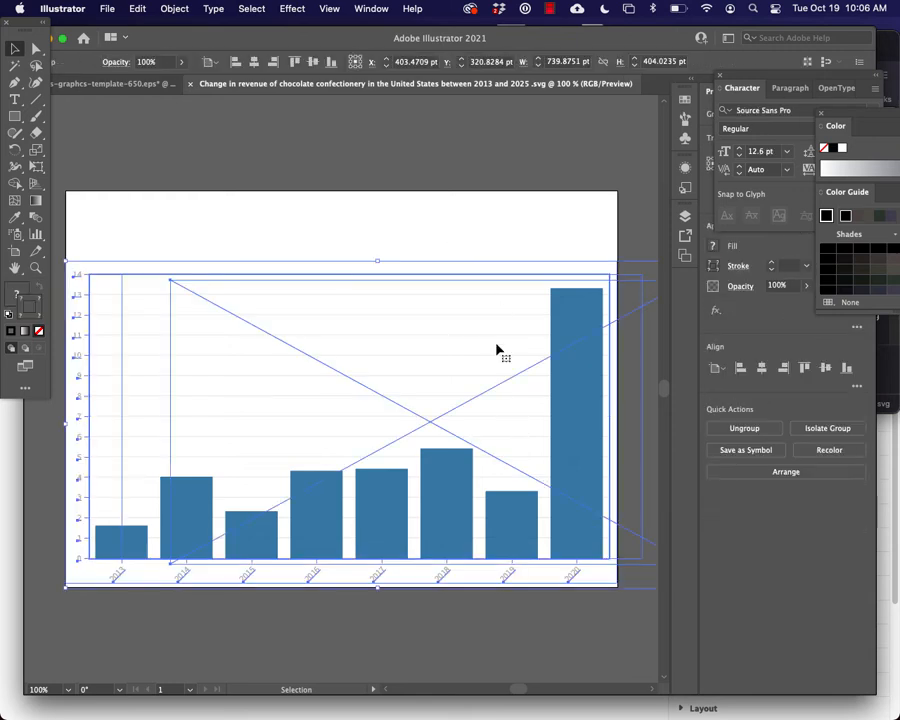
{"action": "left_click", "coordinate": [505, 226]}
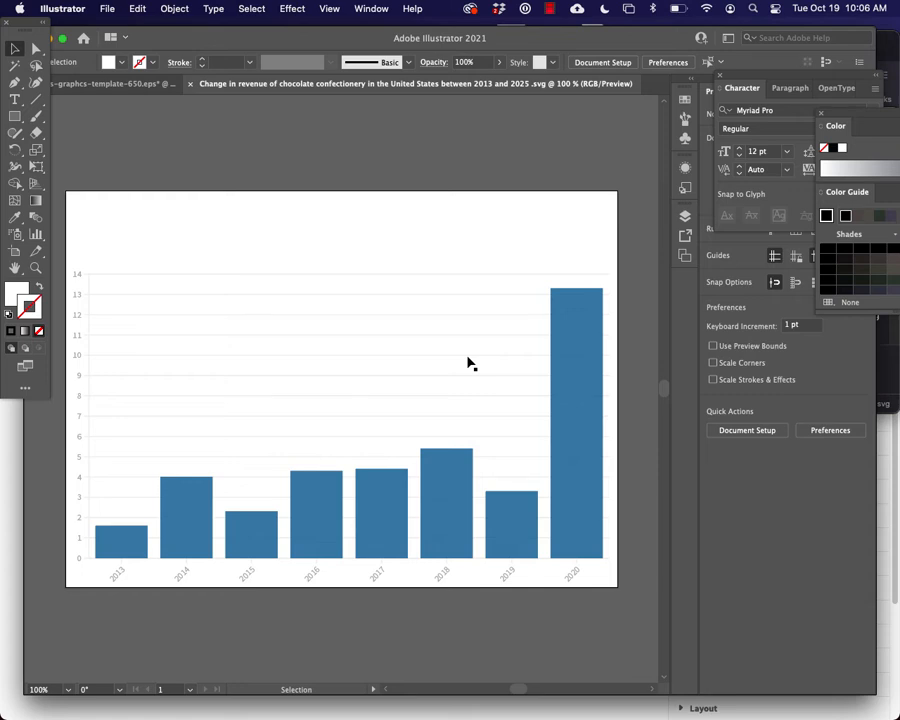
Step: Check with the Selection tool that the imported chart is selected as one group, and leave it deselected
{"action": "left_click", "coordinate": [468, 363]}
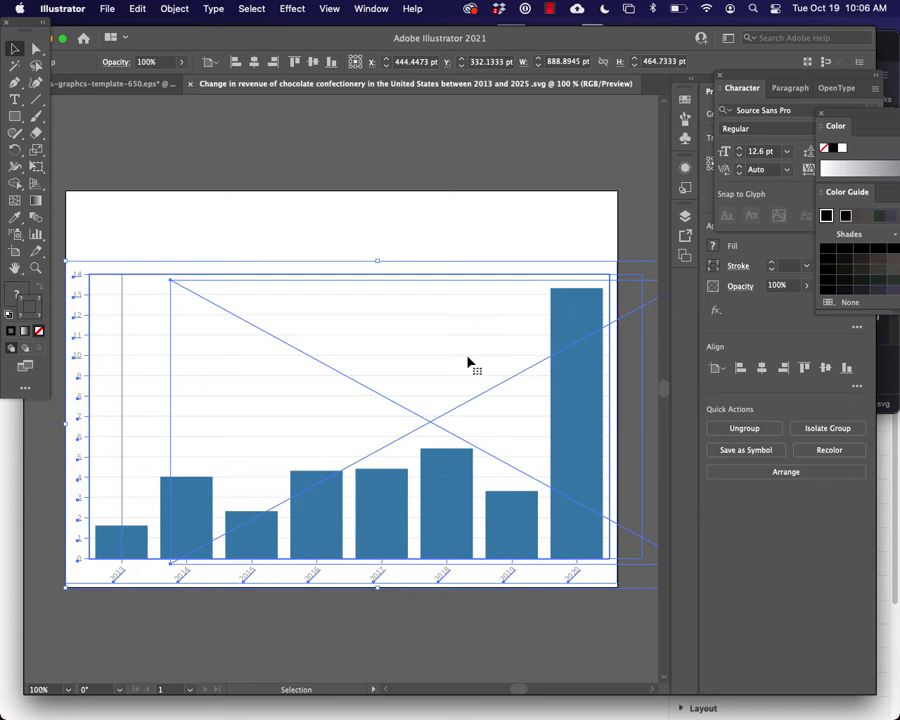
{"action": "left_click", "coordinate": [475, 177]}
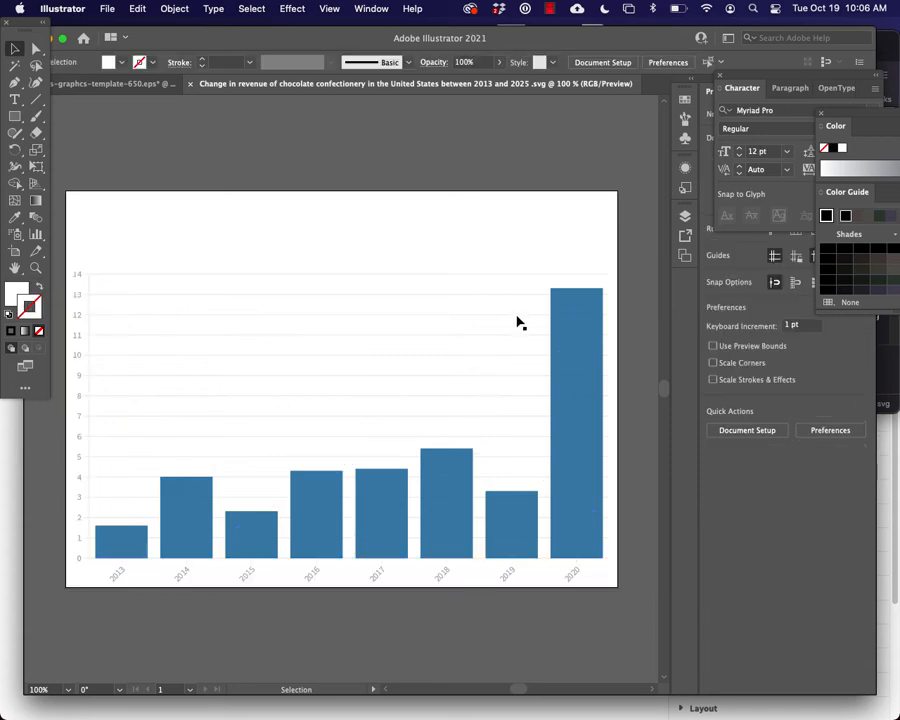
{"action": "left_click", "coordinate": [518, 322]}
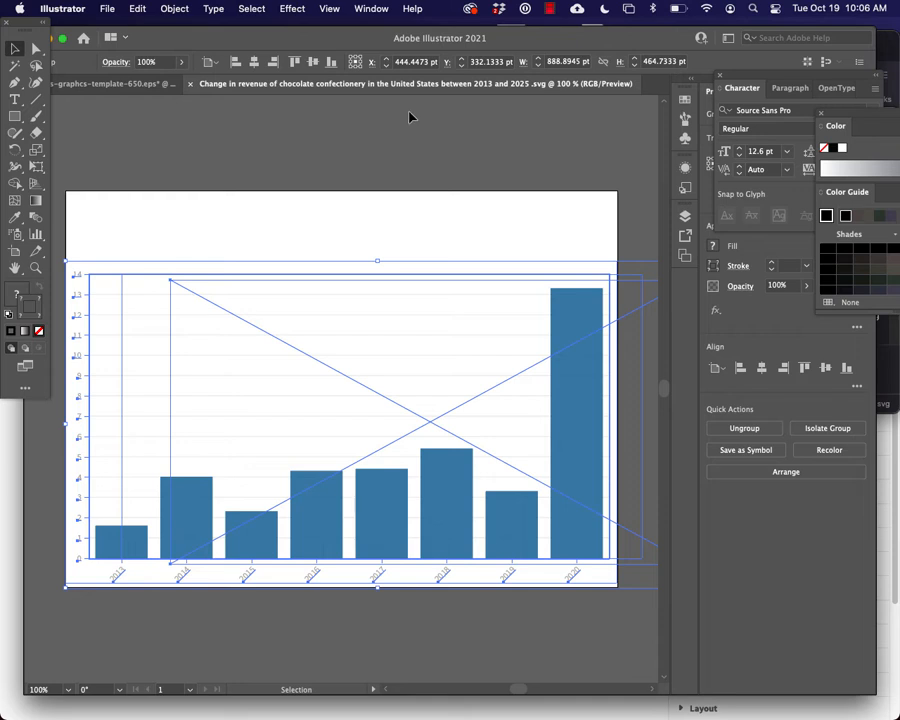
{"action": "left_click", "coordinate": [502, 203]}
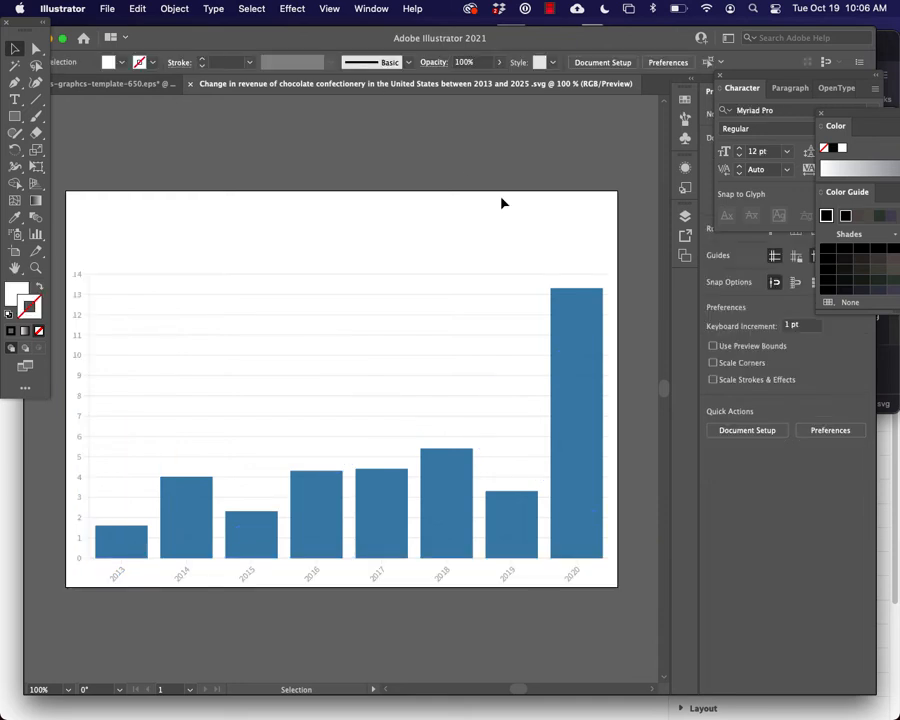
Step: Examine individual chart parts with Direct Selection, including the background rectangle and the 2020 and 2017 columns, and deselect everything
{"action": "left_click", "coordinate": [31, 50]}
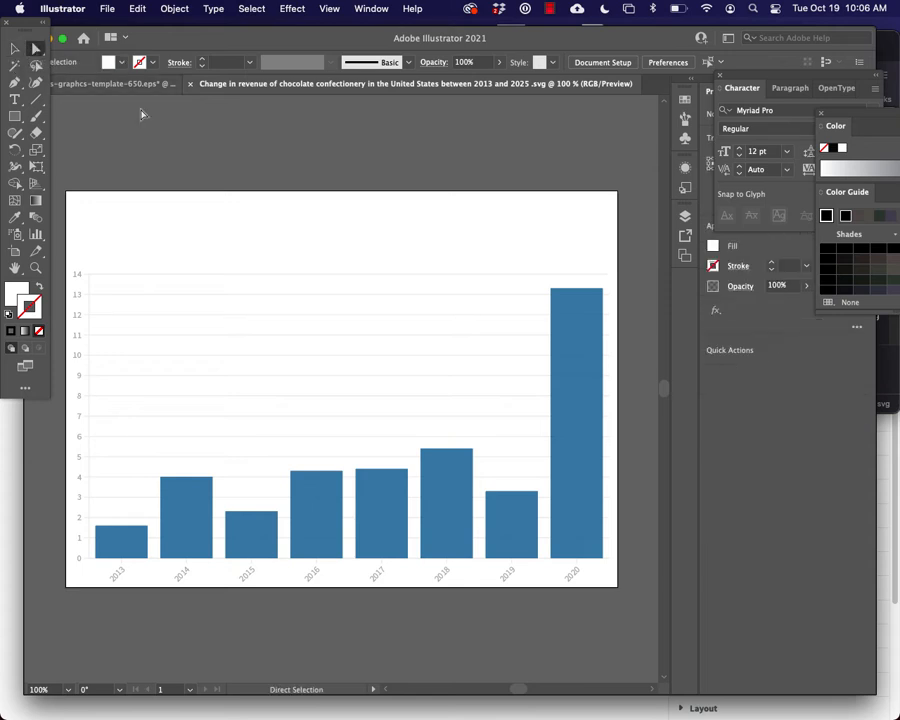
{"action": "left_click", "coordinate": [316, 302]}
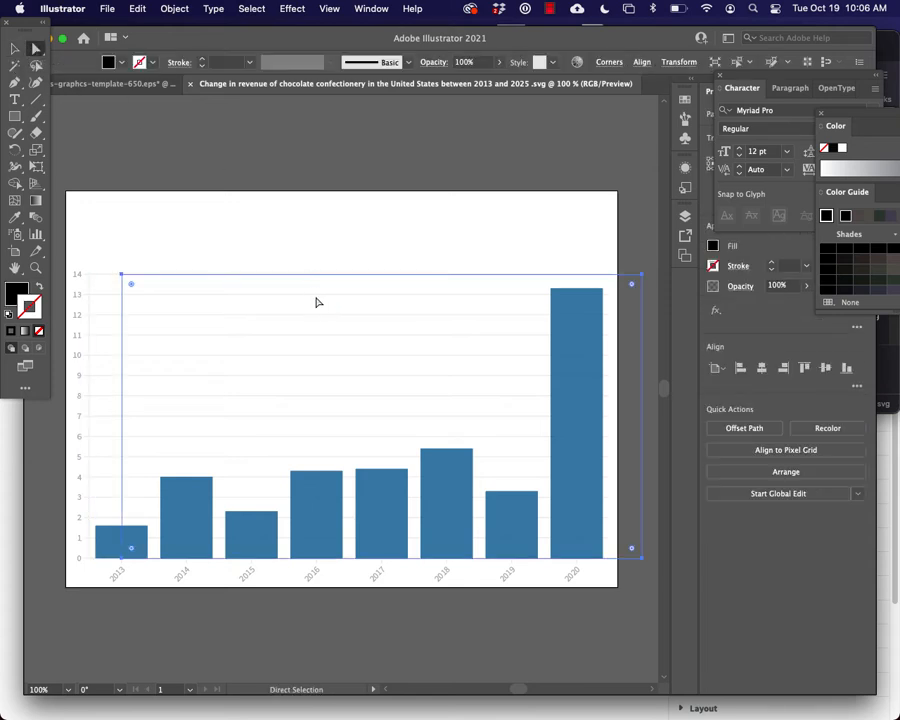
{"action": "left_click", "coordinate": [317, 299]}
{"action": "left_click", "coordinate": [568, 388]}
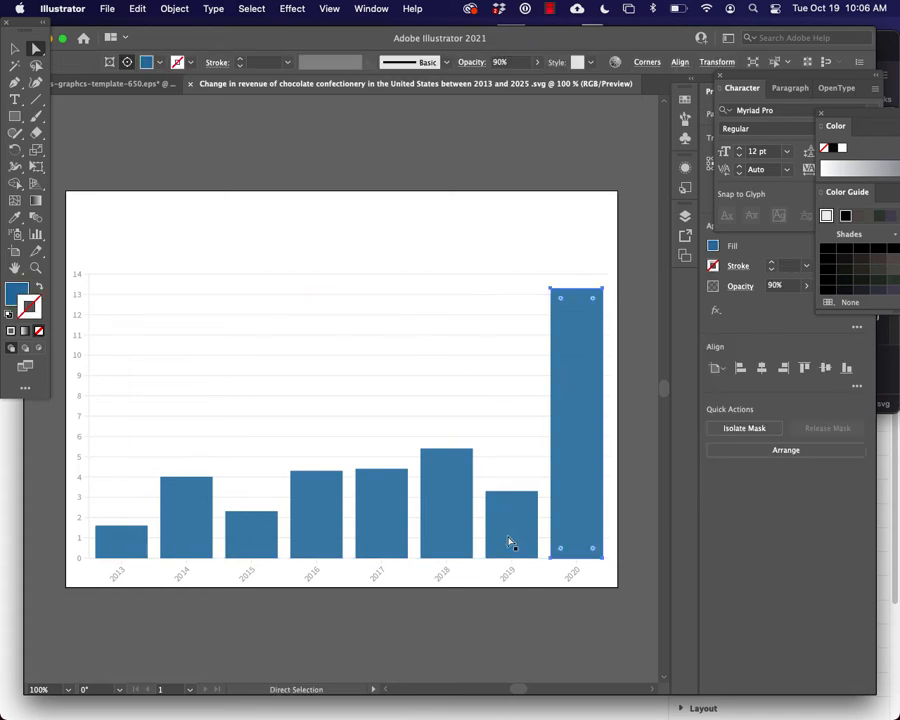
{"action": "left_click", "coordinate": [386, 522]}
{"action": "left_click", "coordinate": [16, 50]}
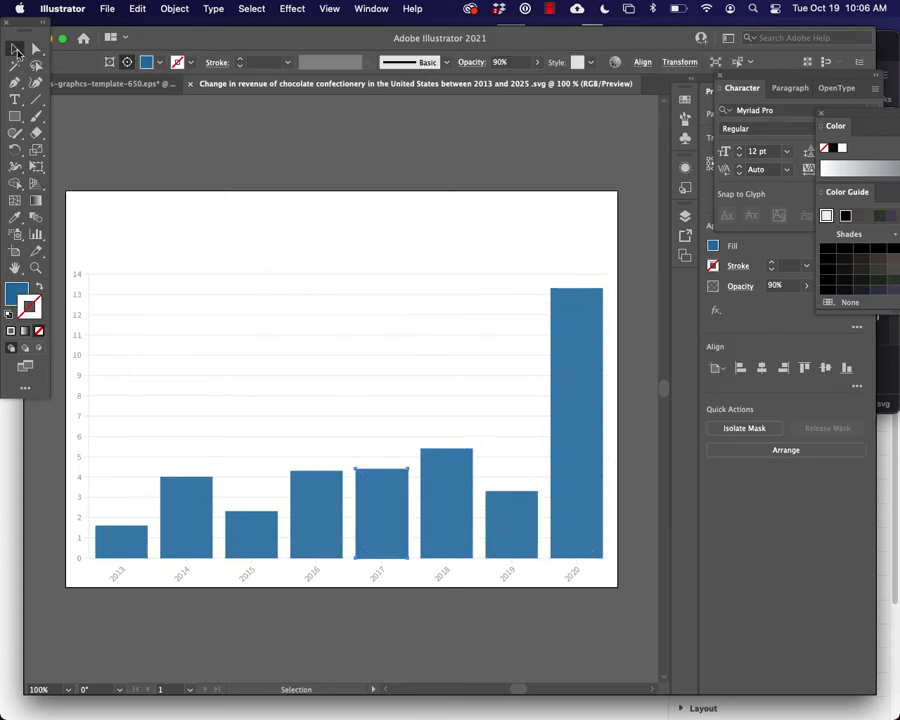
{"action": "left_click", "coordinate": [257, 188]}
Step: Ungroup the whole imported chart repeatedly until its top-level groups are separated, and deselect it
{"action": "left_click", "coordinate": [580, 368]}
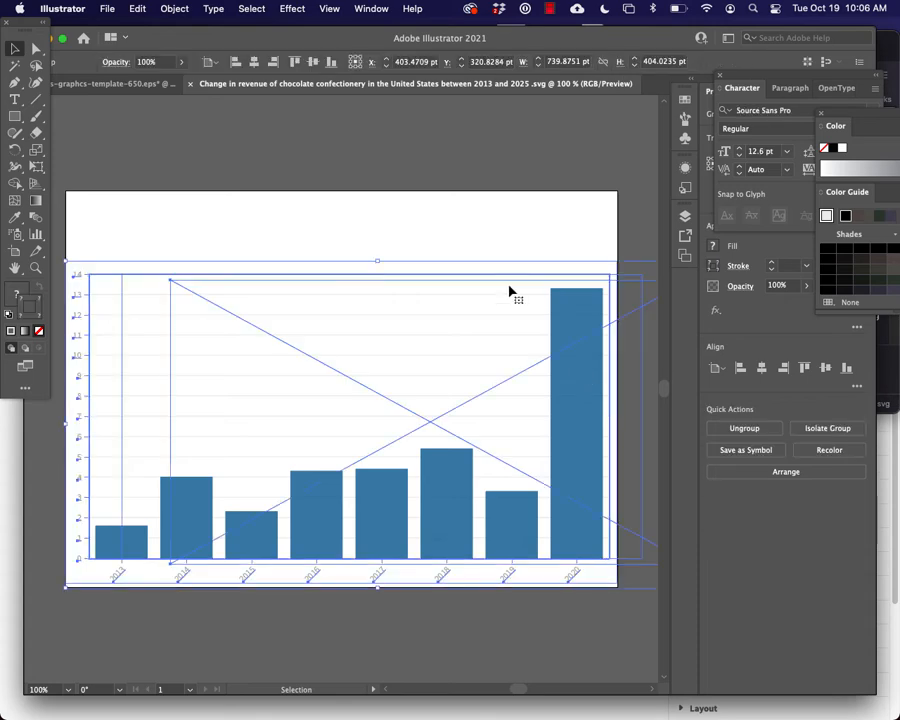
{"action": "left_click", "coordinate": [167, 6]}
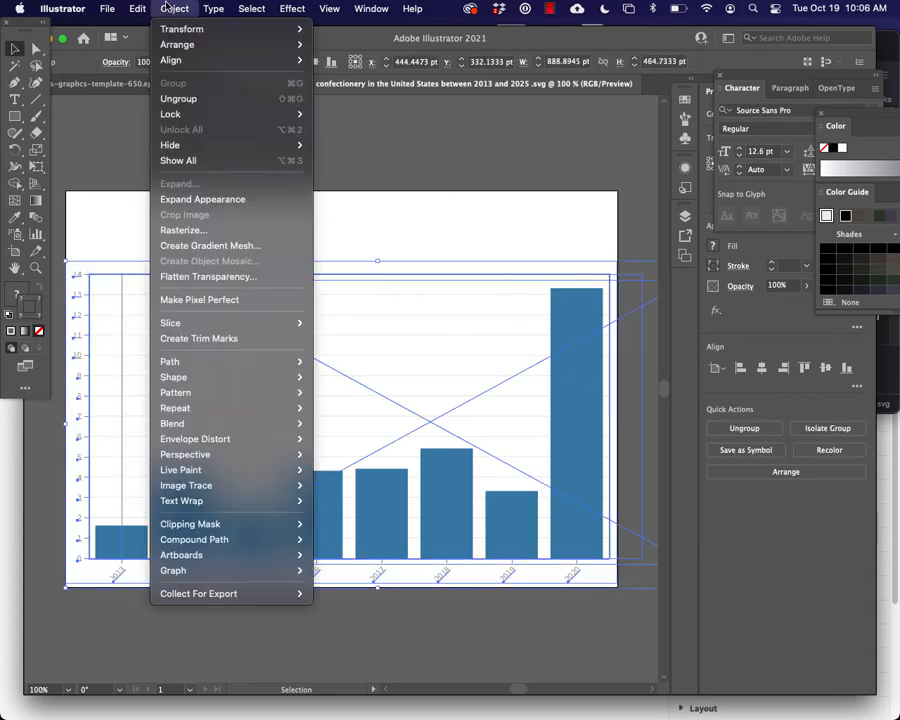
{"action": "left_click", "coordinate": [206, 102]}
{"action": "left_click", "coordinate": [169, 7]}
{"action": "left_click", "coordinate": [202, 99]}
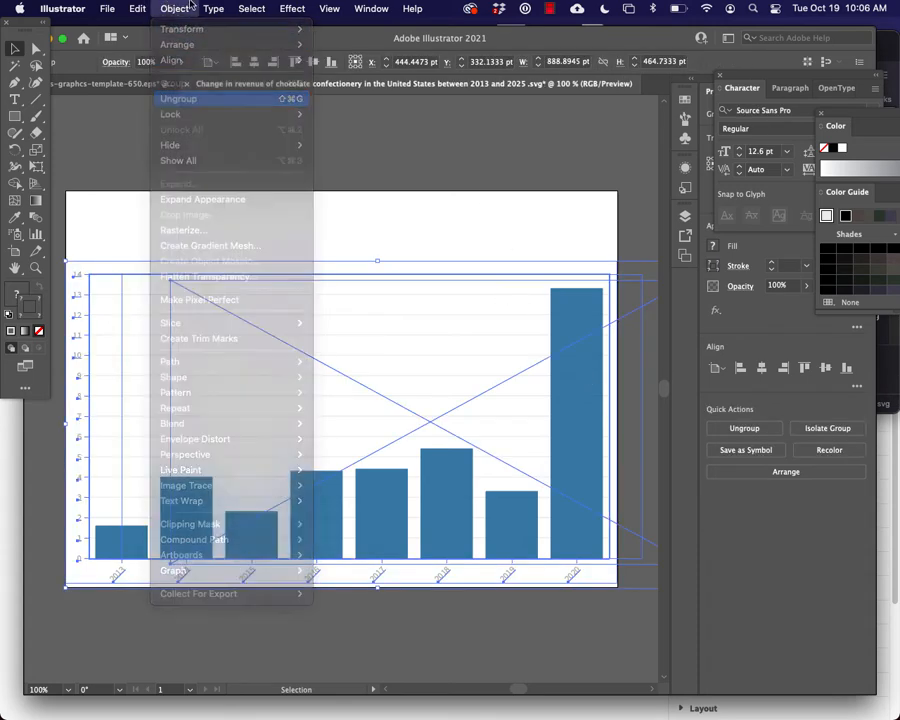
{"action": "left_click", "coordinate": [169, 7]}
{"action": "left_click", "coordinate": [206, 102]}
{"action": "left_click", "coordinate": [169, 7]}
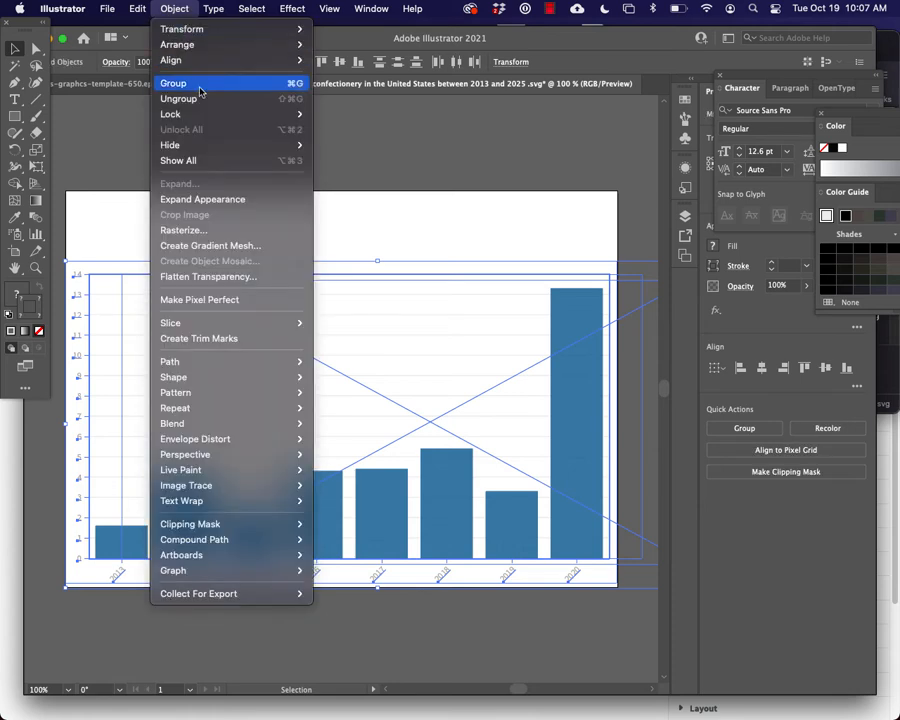
{"action": "left_click", "coordinate": [202, 99]}
{"action": "left_click", "coordinate": [184, 12]}
{"action": "left_click", "coordinate": [201, 98]}
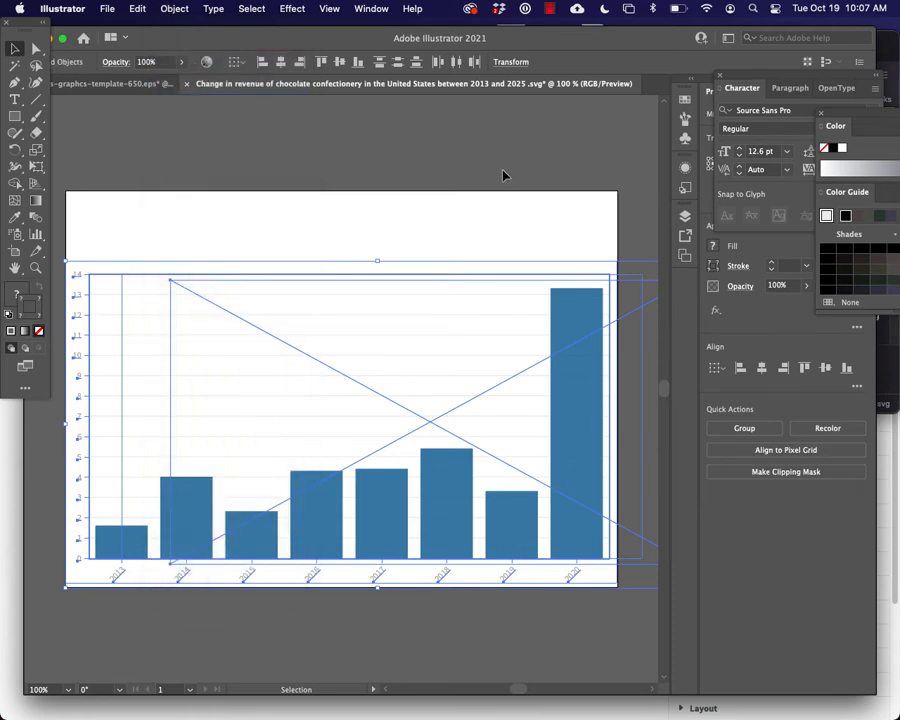
{"action": "left_click", "coordinate": [502, 177]}
Step: Examine which ungrouped parts can be selected separately around the chart's plot area, and deselect them
{"action": "left_click", "coordinate": [483, 292]}
{"action": "left_click", "coordinate": [480, 295]}
{"action": "left_click", "coordinate": [481, 288]}
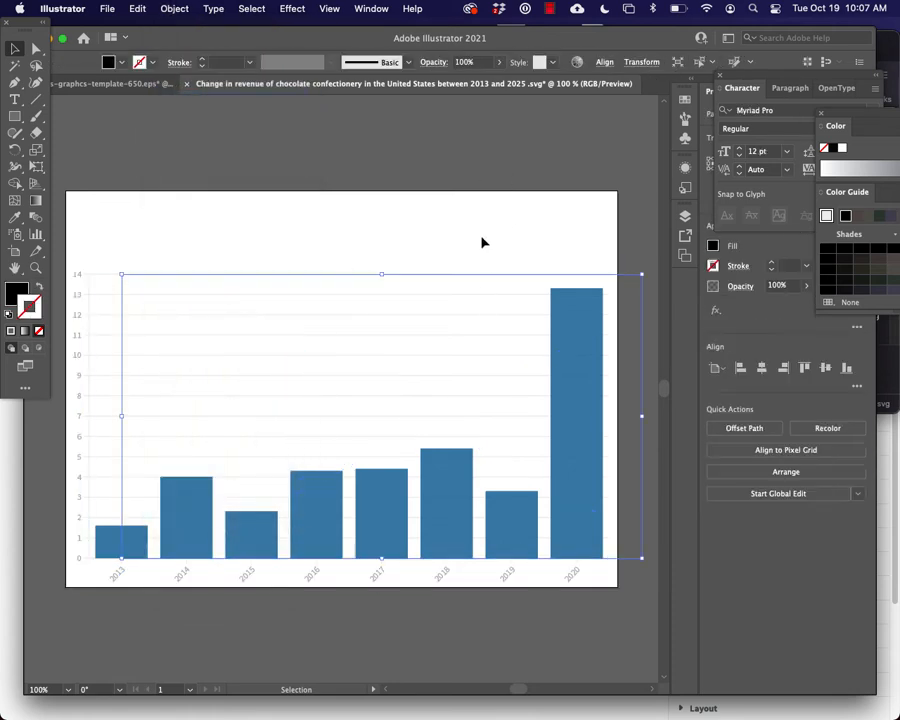
{"action": "left_click", "coordinate": [482, 239]}
{"action": "left_click", "coordinate": [606, 283]}
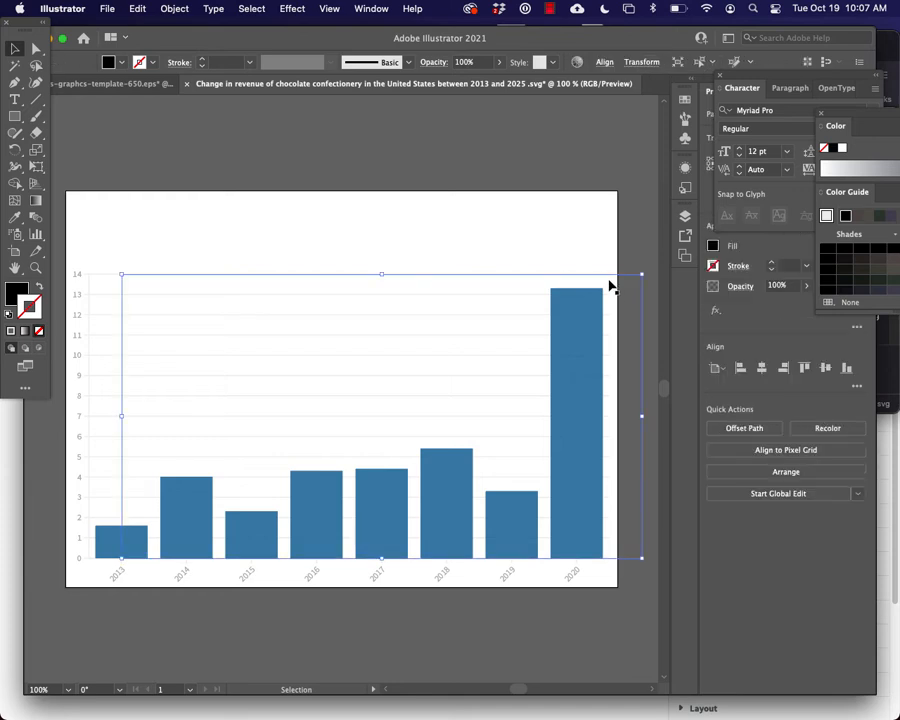
{"action": "left_click", "coordinate": [638, 227]}
Step: Try deleting the masked group containing all chart columns, undo the deletion, and deselect the group
{"action": "left_click", "coordinate": [594, 346]}
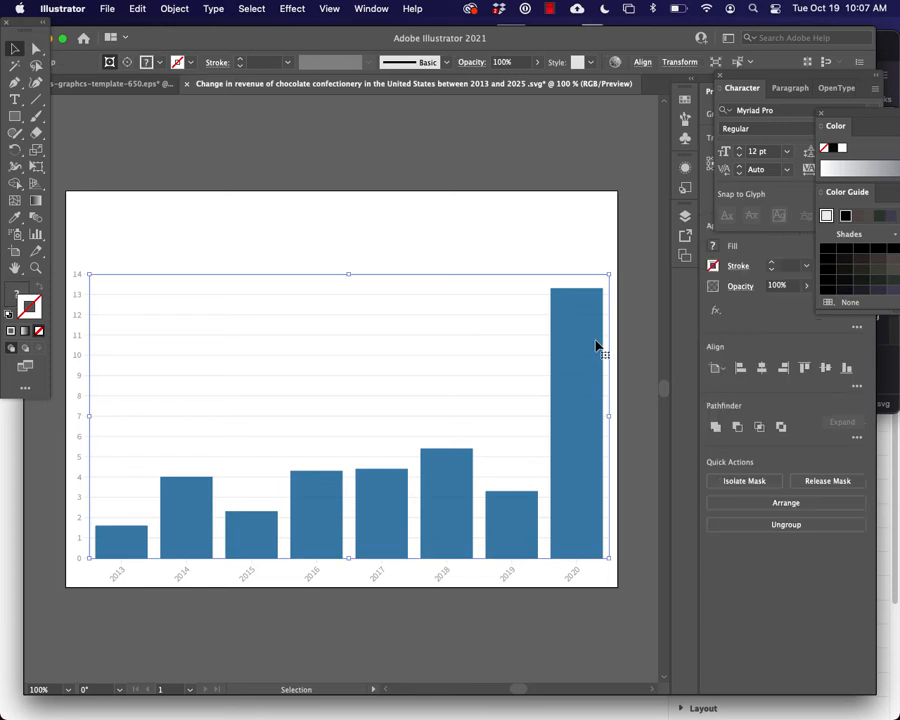
{"action": "key", "text": "Delete"}
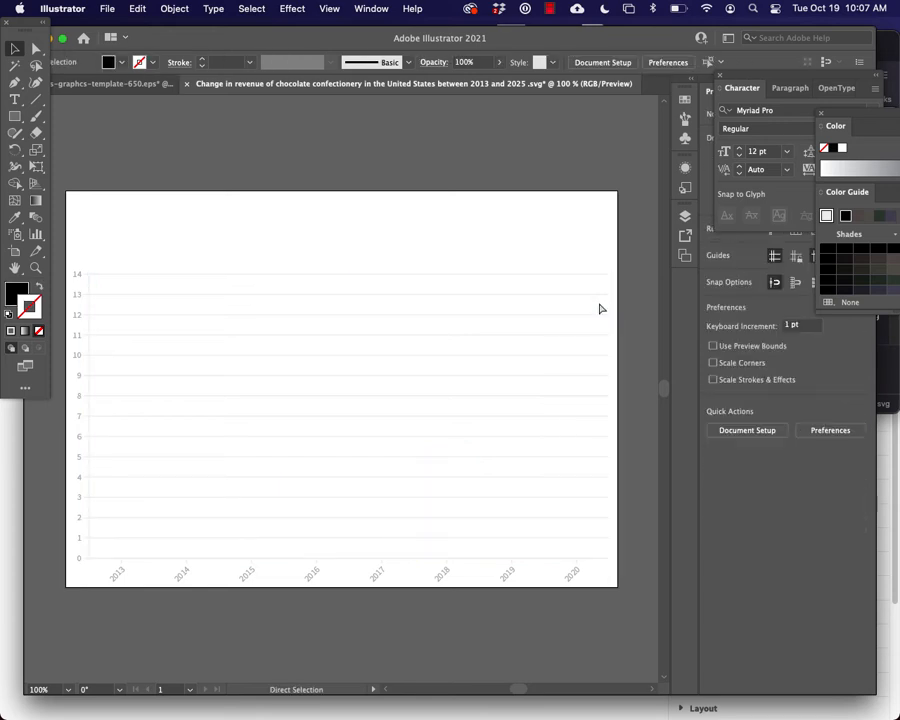
{"action": "key", "text": "super+z"}
{"action": "left_click", "coordinate": [576, 171]}
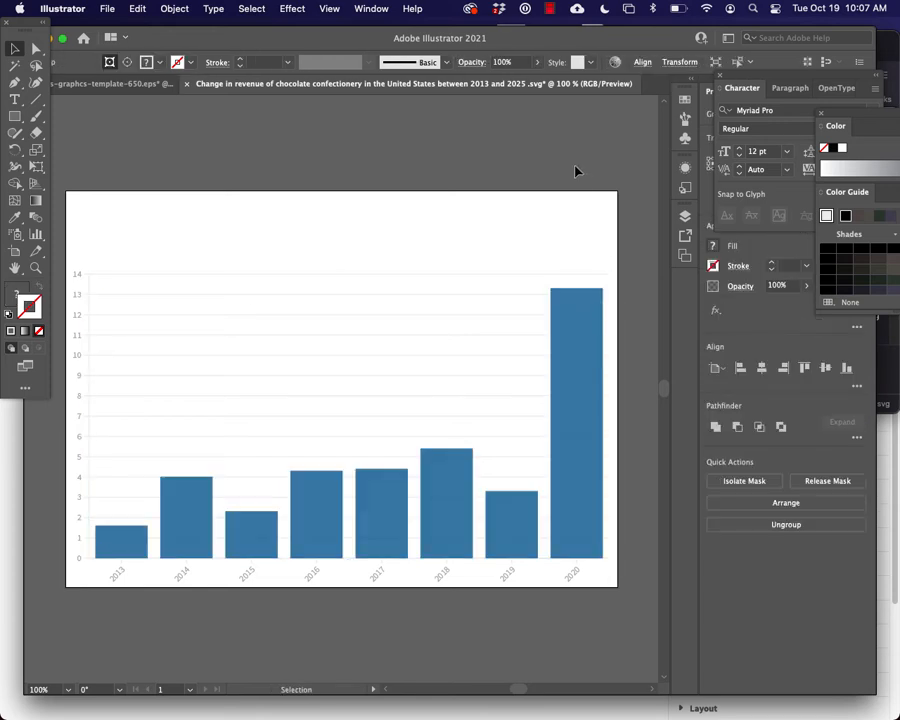
Step: Select all eight chart columns from 2020 to 2013 together with Direct Selection, and deselect them
{"action": "left_click", "coordinate": [36, 48]}
{"action": "left_click", "coordinate": [585, 393]}
{"action": "left_click", "coordinate": [558, 506]}
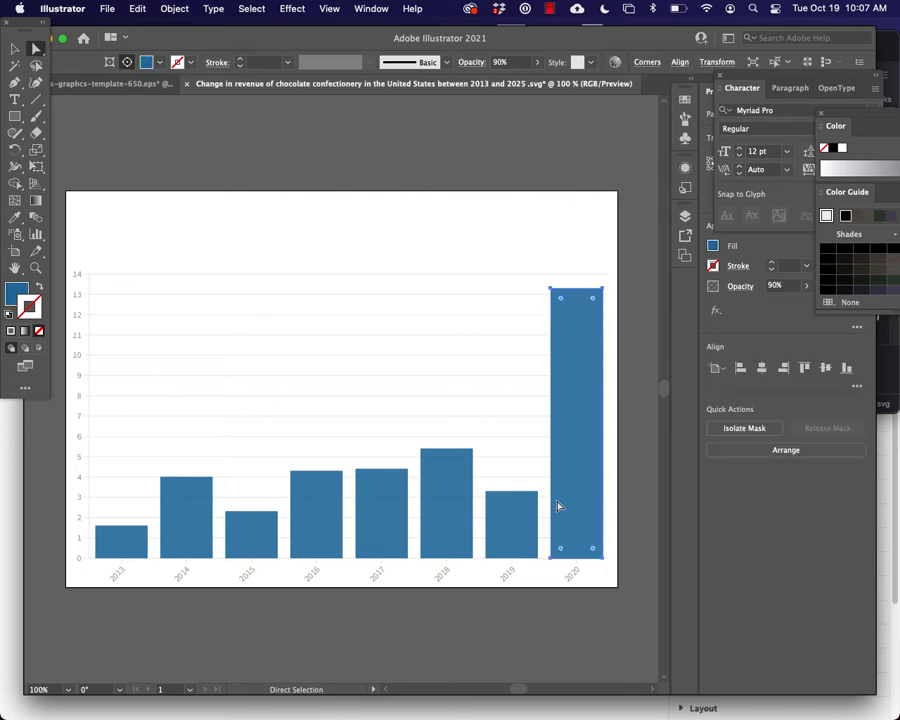
{"action": "left_click", "coordinate": [533, 520], "text": "shift"}
{"action": "left_click", "coordinate": [466, 514], "text": "shift"}
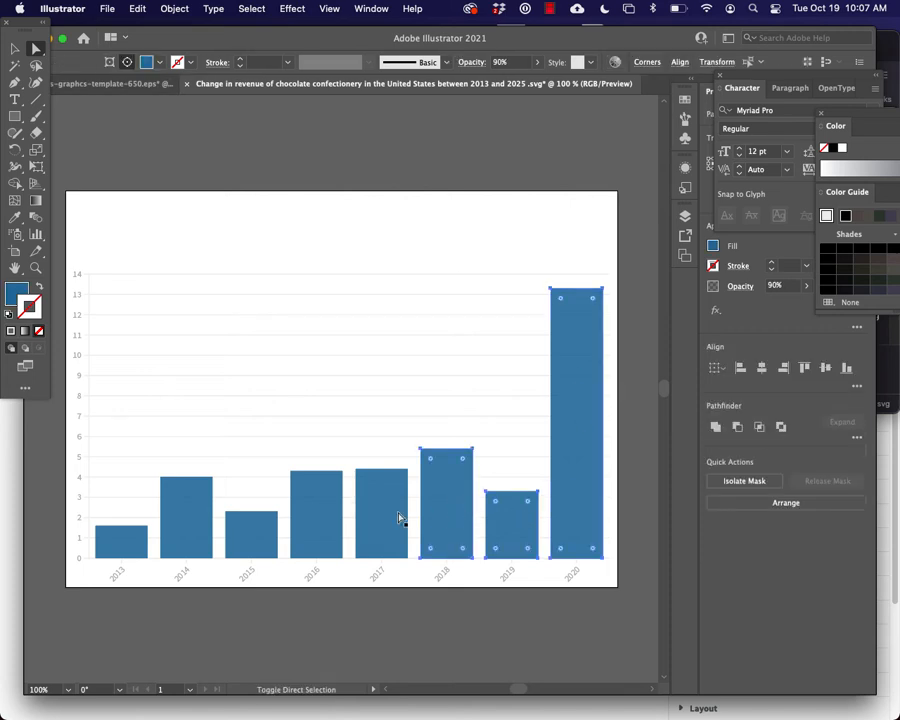
{"action": "left_click", "coordinate": [402, 518], "text": "shift"}
{"action": "left_click", "coordinate": [310, 521], "text": "shift"}
{"action": "left_click", "coordinate": [187, 532], "text": "shift"}
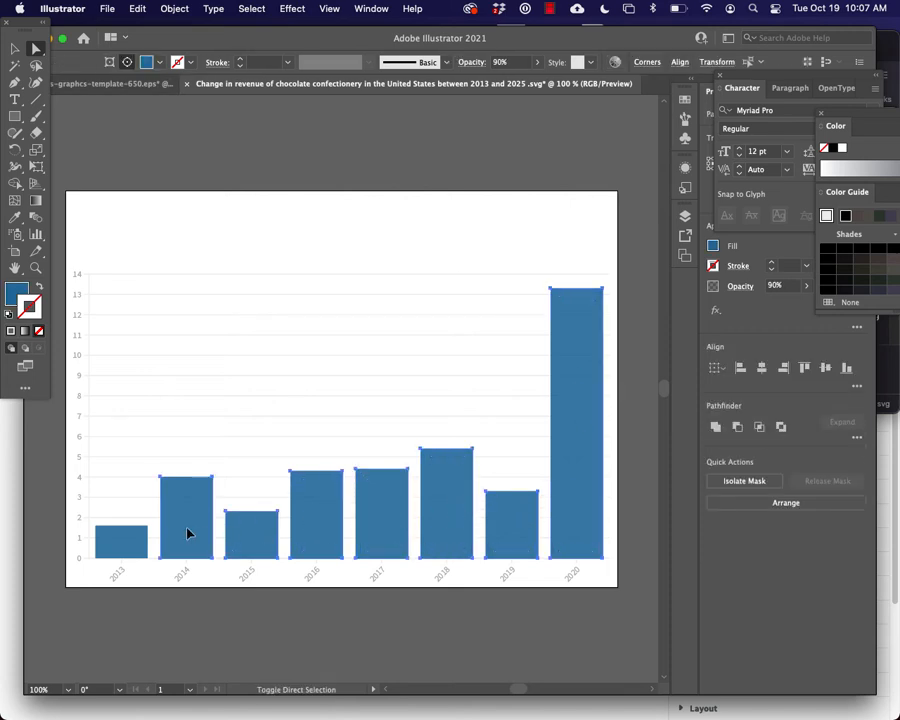
{"action": "left_click", "coordinate": [125, 542], "text": "shift"}
{"action": "left_click", "coordinate": [262, 155]}
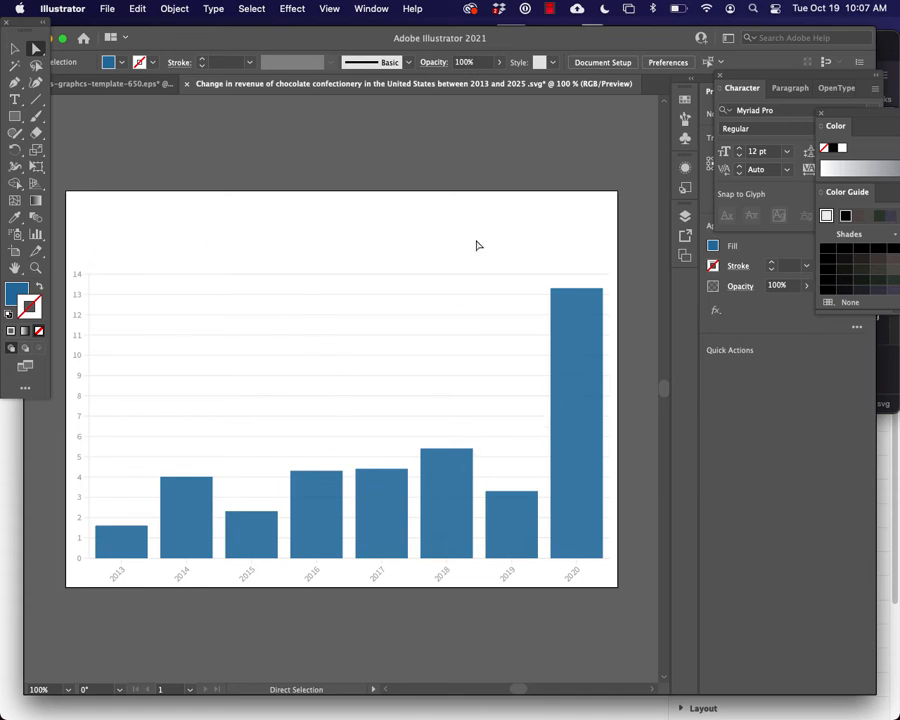
Step: Delete the horizontal gridlines at values 14 down to 4 from the chart background
{"action": "left_click_drag", "start_coordinate": [476, 243], "coordinate": [494, 422]}
{"action": "key", "text": "Delete"}
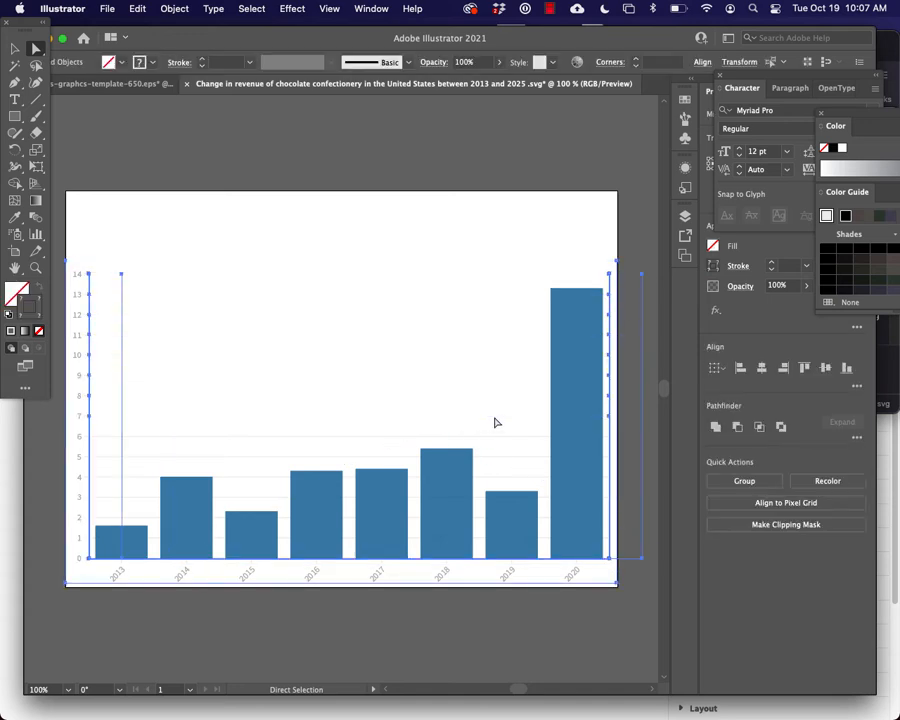
{"action": "left_click", "coordinate": [525, 437]}
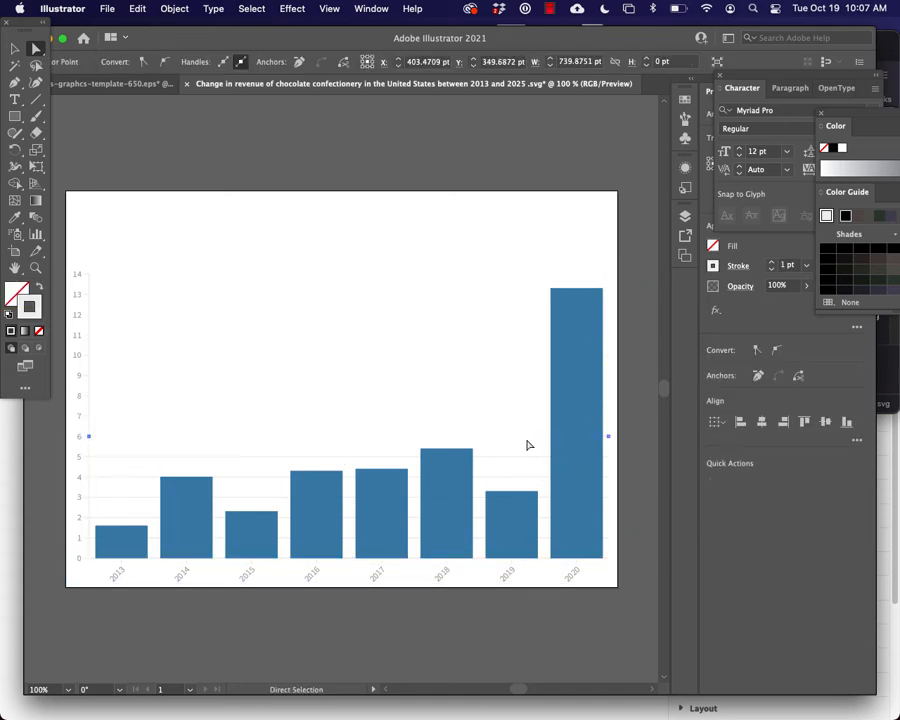
{"action": "key", "text": "Delete"}
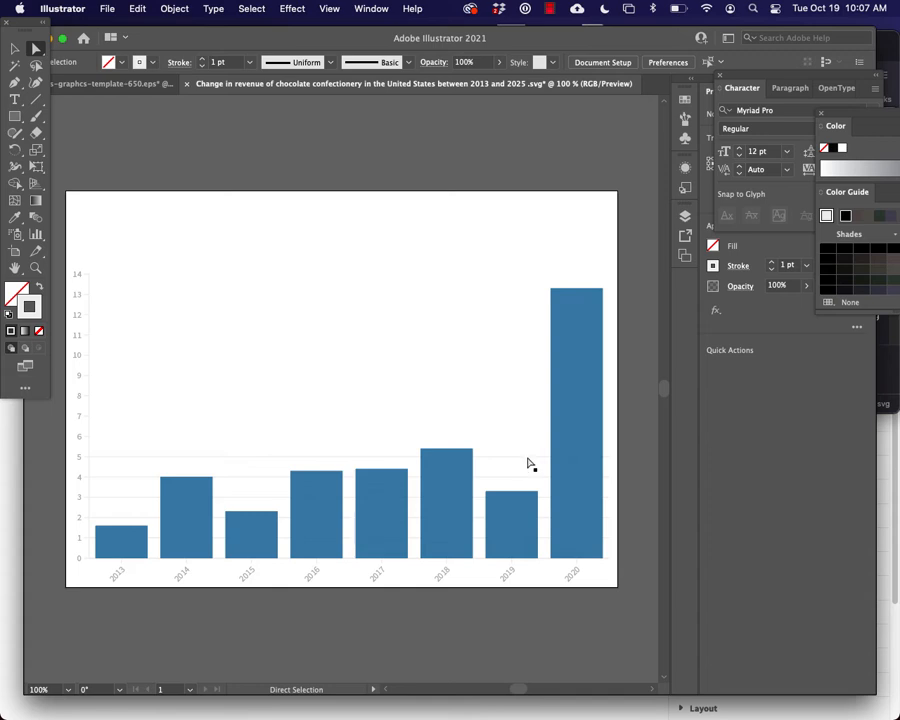
{"action": "left_click", "coordinate": [527, 458]}
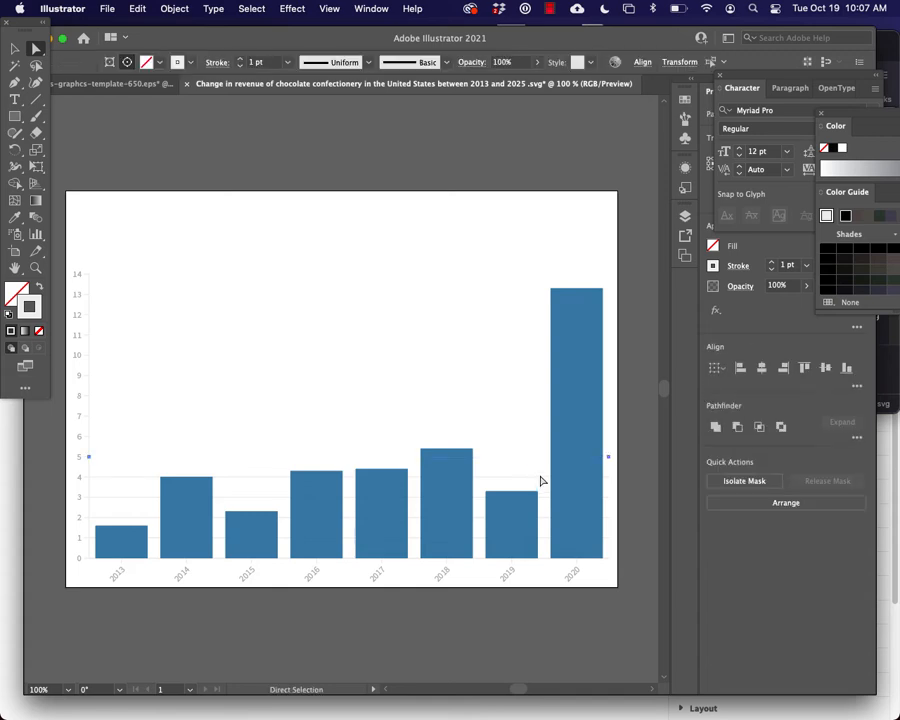
Step: Recolor only the 2020 column with a light blue fill (#46bdf9)
{"action": "left_click", "coordinate": [572, 432]}
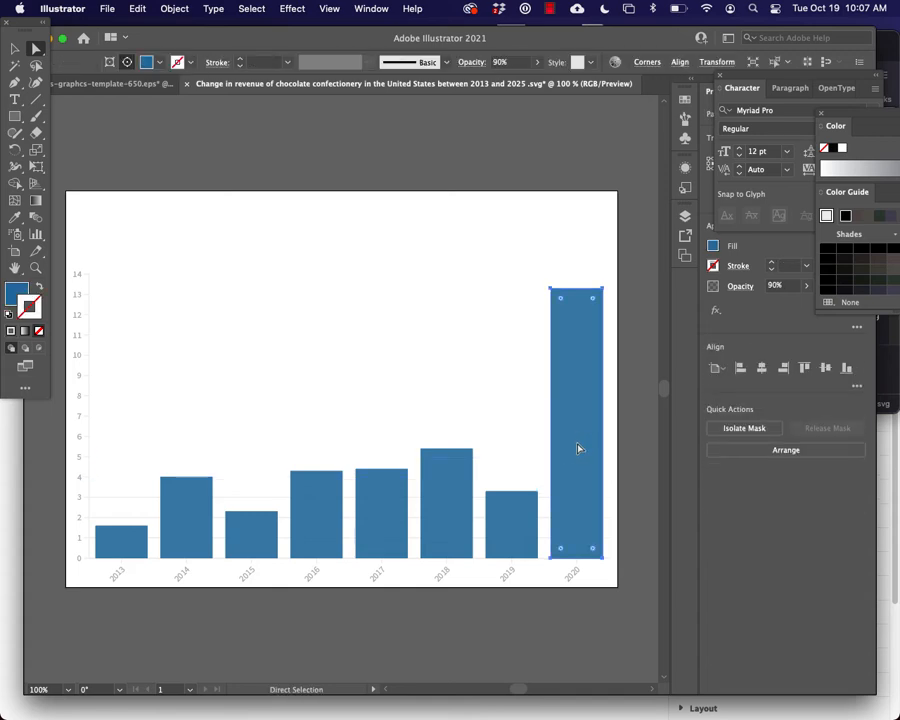
{"action": "double_click", "coordinate": [20, 291]}
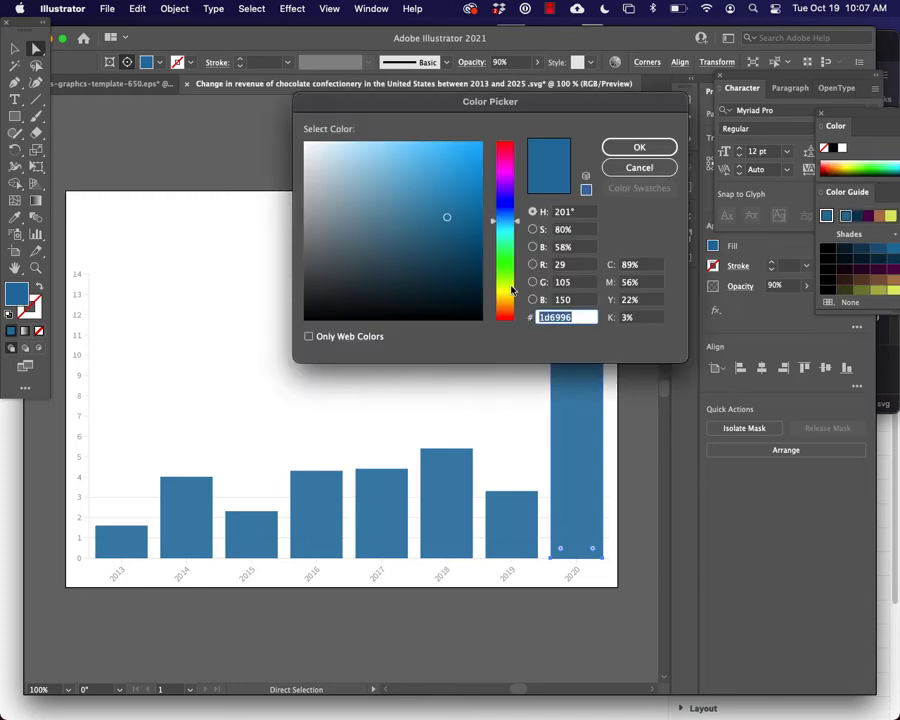
{"action": "left_click_drag", "start_coordinate": [450, 212], "coordinate": [432, 146]}
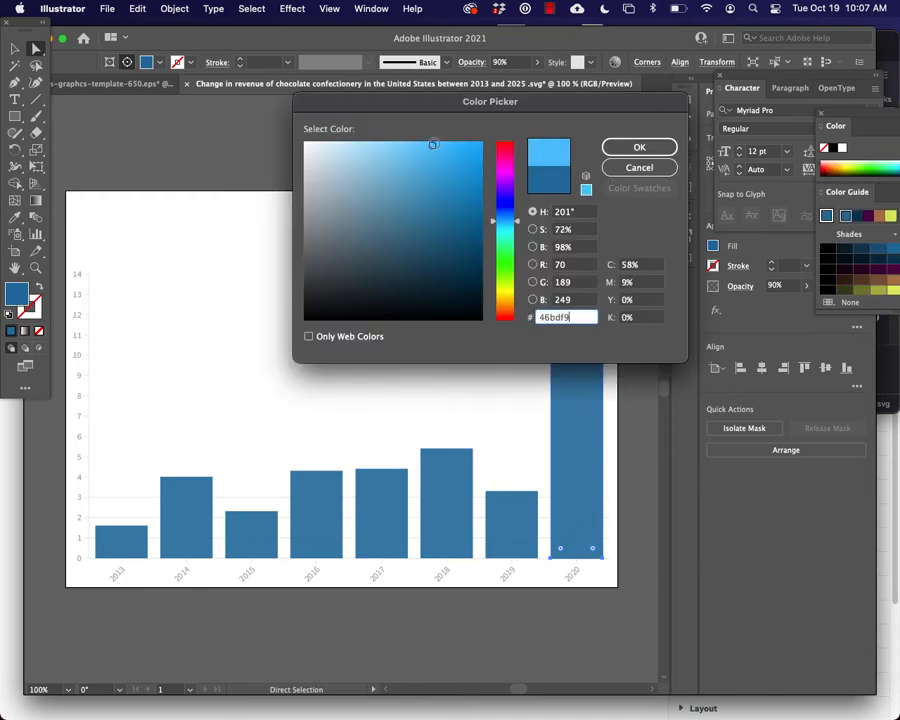
{"action": "left_click", "coordinate": [639, 147]}
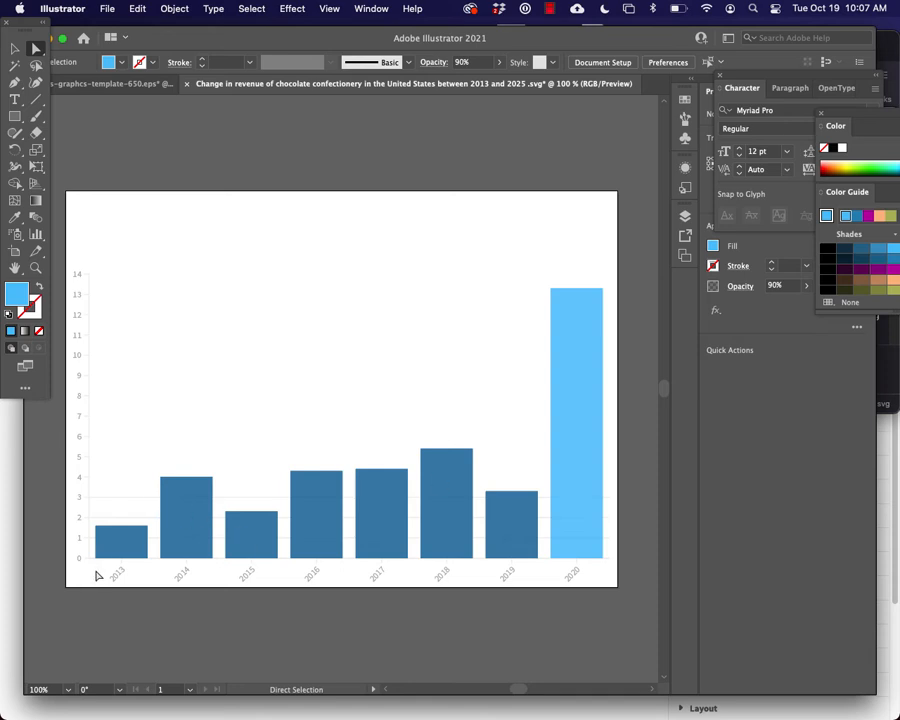
Step: Select all the year labels below the columns with Direct Selection, and deselect them
{"action": "left_click_drag", "start_coordinate": [97, 575], "coordinate": [597, 601]}
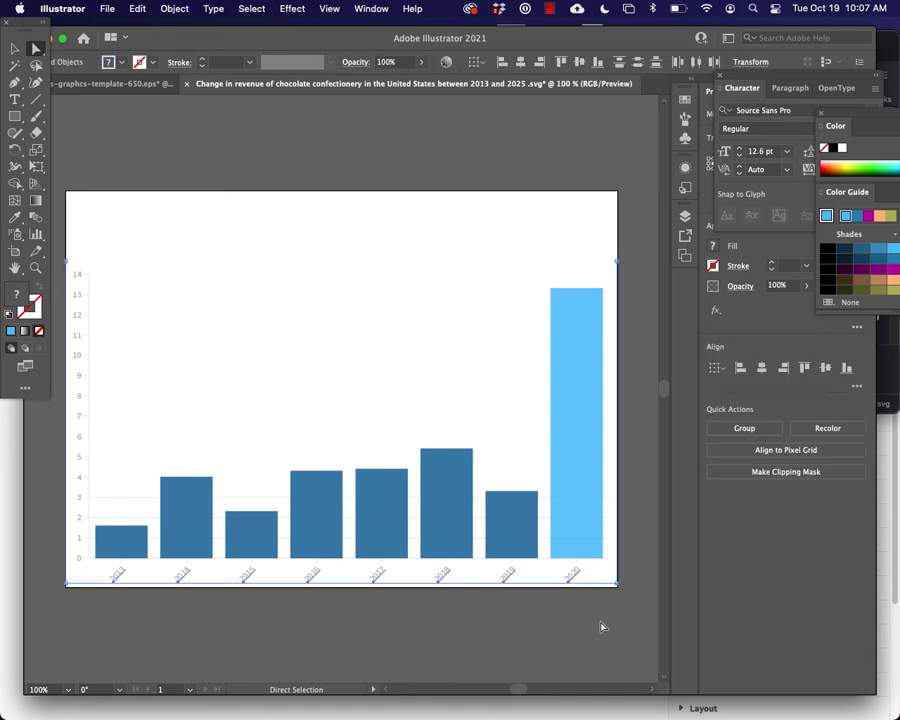
{"action": "left_click", "coordinate": [600, 626]}
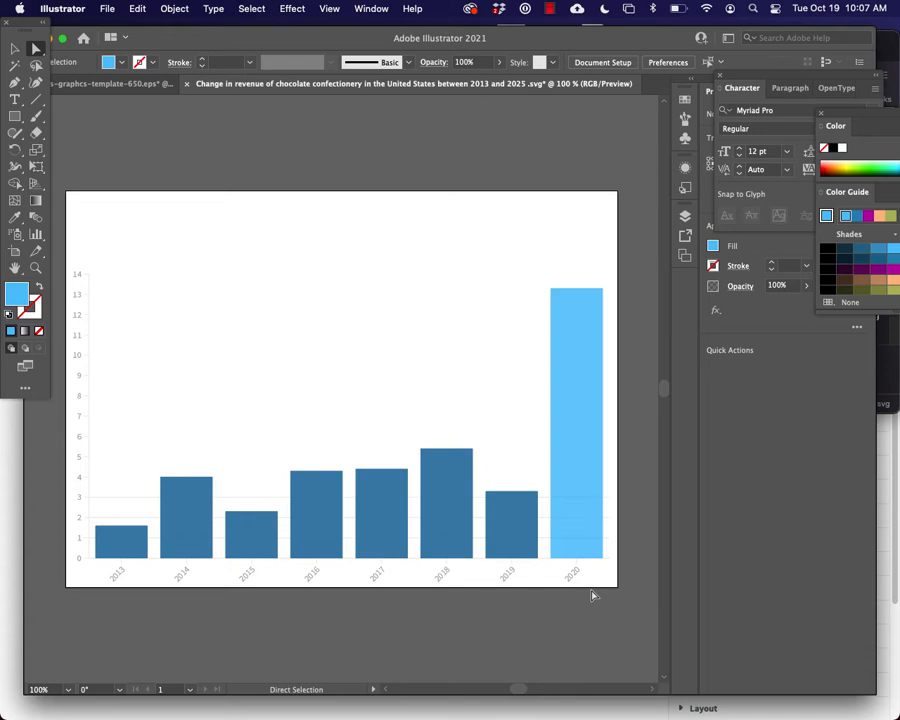
{"action": "left_click_drag", "start_coordinate": [364, 133], "coordinate": [404, 140]}
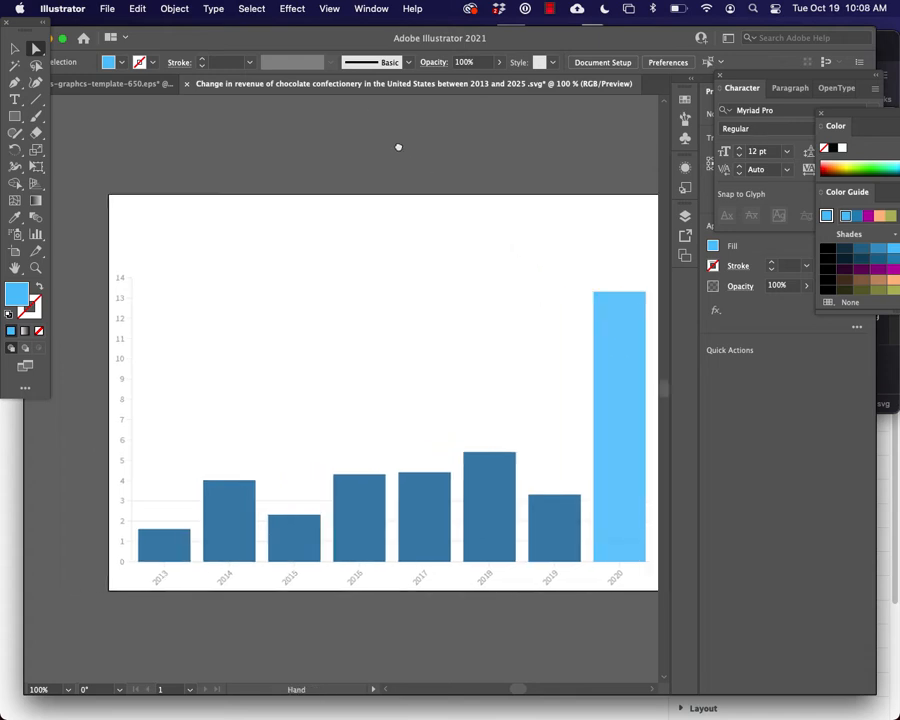
Step: Switch to the cns-graphcs-template-650.eps document and bring up the illustrator-lab folder in Finder, closing the Downloads window
{"action": "left_click", "coordinate": [121, 86]}
{"action": "left_click_drag", "start_coordinate": [380, 409], "coordinate": [424, 430]}
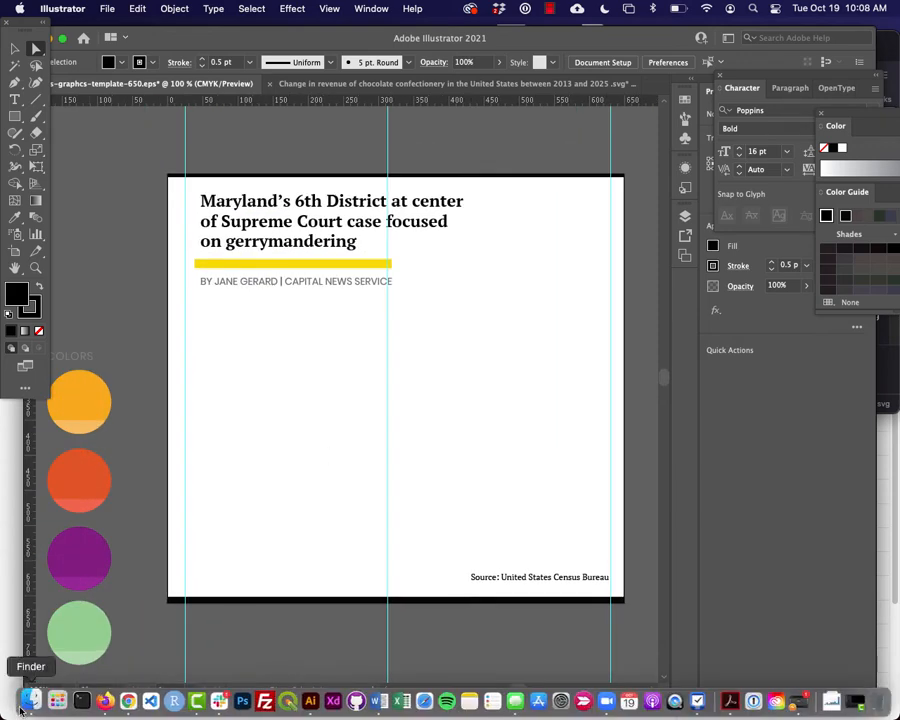
{"action": "left_click", "coordinate": [27, 705]}
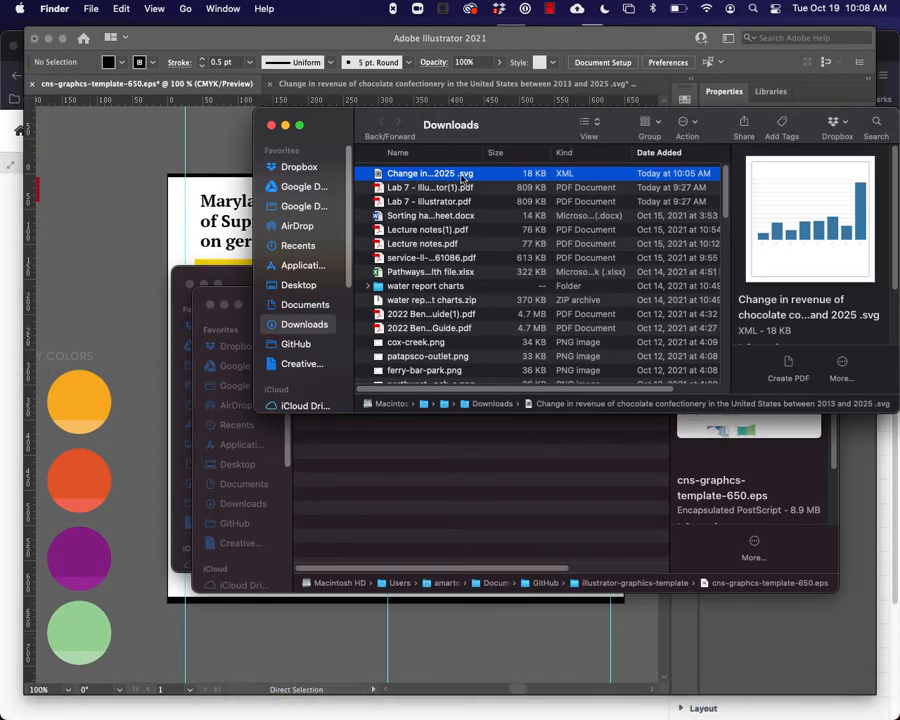
{"action": "left_click_drag", "start_coordinate": [324, 124], "coordinate": [437, 232]}
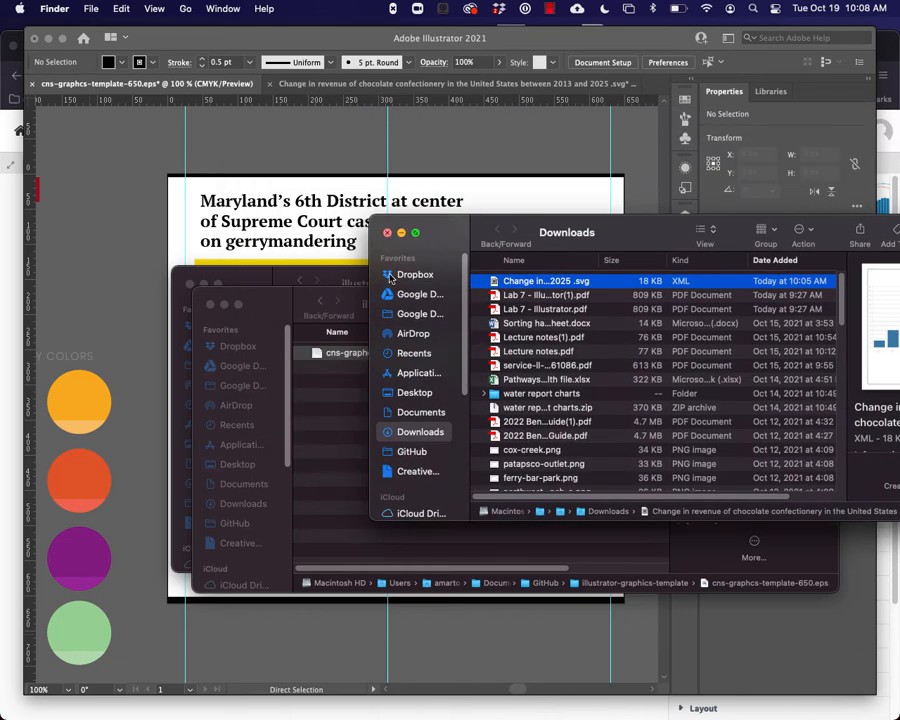
{"action": "left_click", "coordinate": [388, 232]}
{"action": "left_click", "coordinate": [204, 304]}
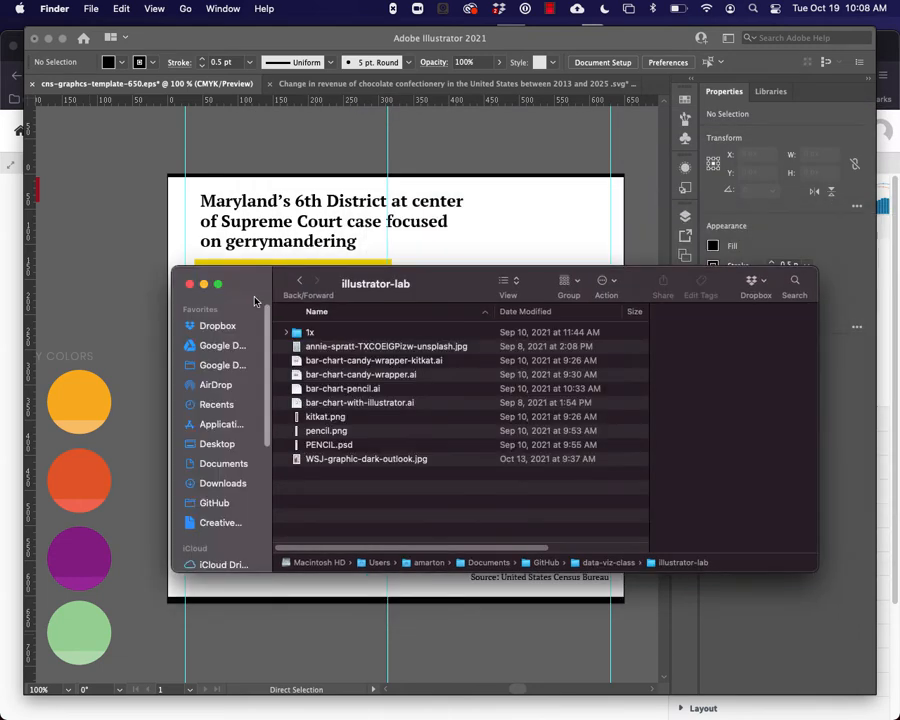
Step: Preview pencil.png and the crumpled texture JPG in the illustrator-lab folder, check the texture's Open With choices, and return to Illustrator
{"action": "left_click", "coordinate": [345, 361]}
{"action": "left_click", "coordinate": [377, 430]}
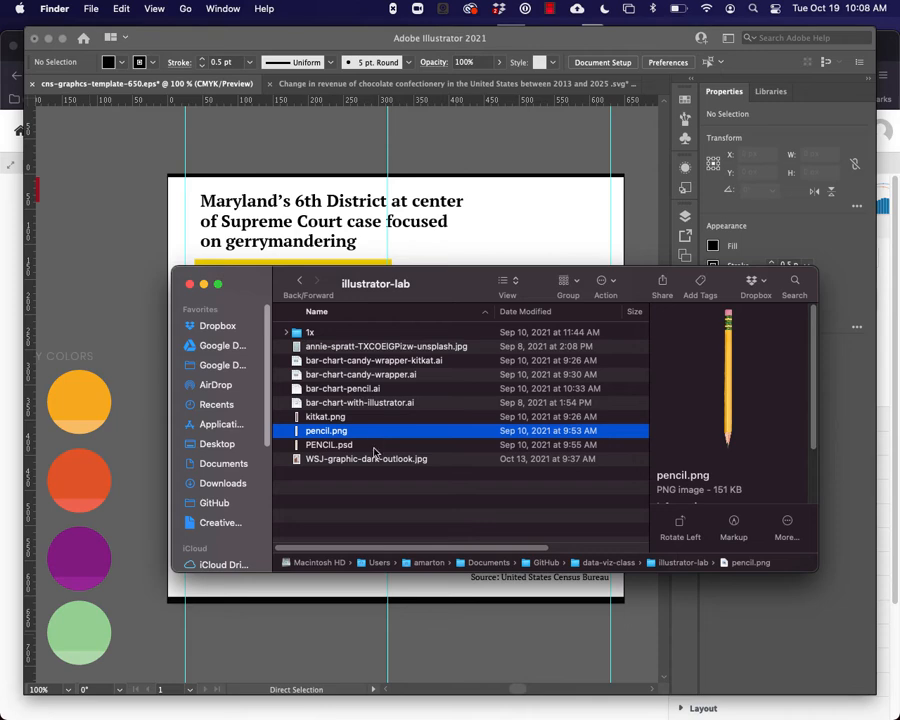
{"action": "left_click", "coordinate": [377, 347]}
{"action": "right_click", "coordinate": [377, 347]}
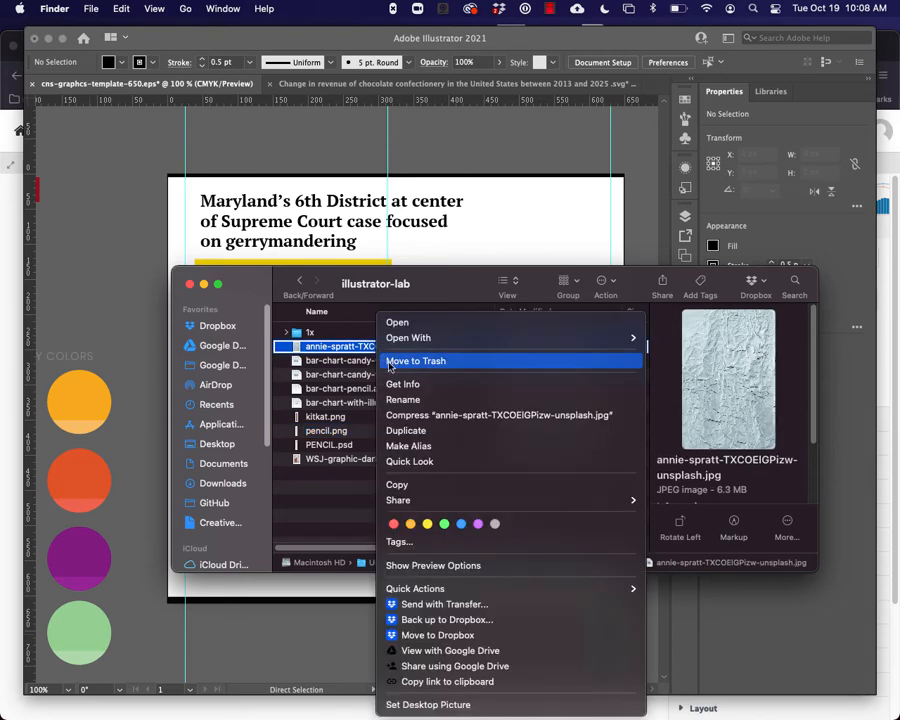
{"action": "mouse_move", "coordinate": [624, 345]}
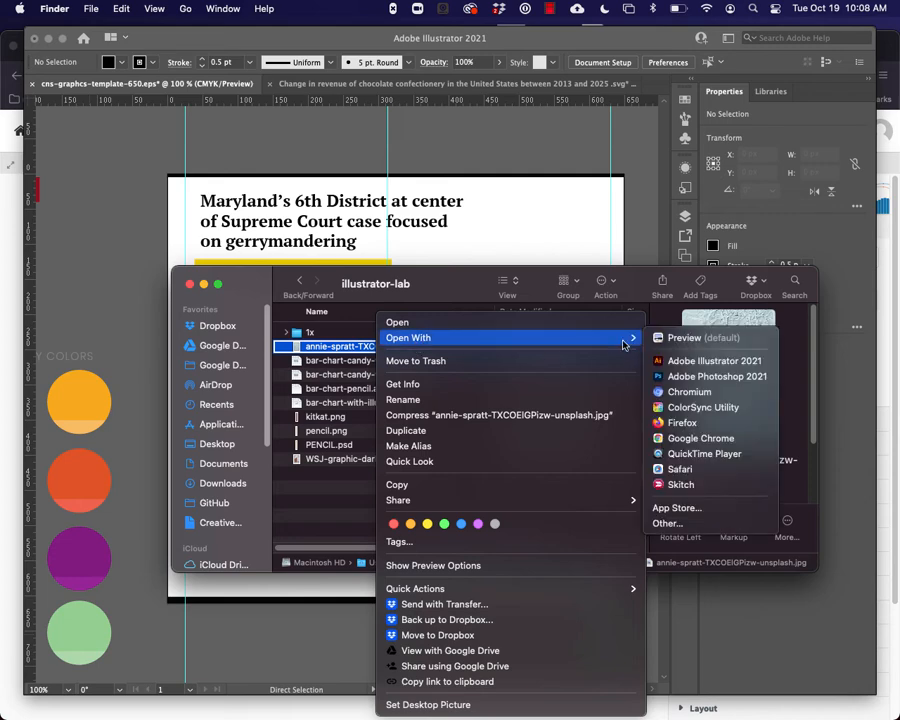
{"action": "left_click", "coordinate": [494, 242]}
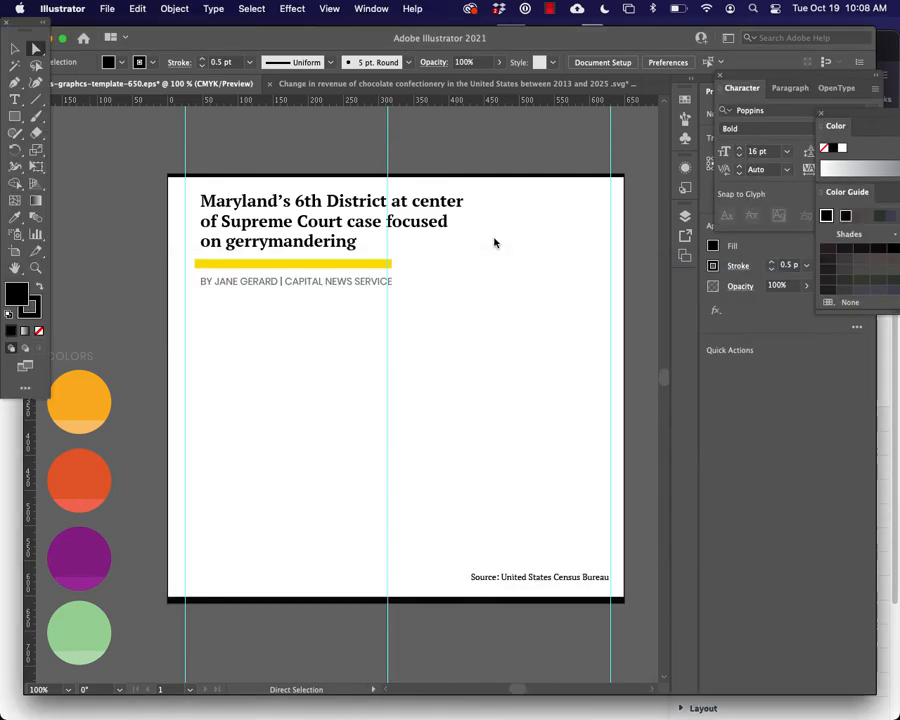
Step: Place the crumpled texture JPG from data-viz-class/illustrator-lab onto the template artboard below the byline
{"action": "left_click", "coordinate": [107, 9]}
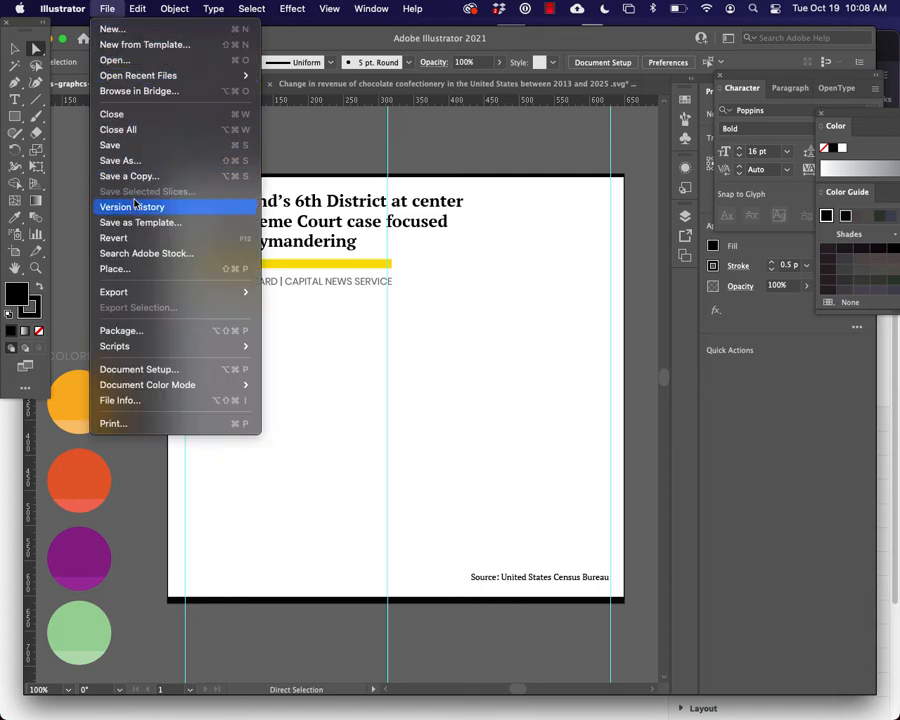
{"action": "left_click", "coordinate": [165, 270]}
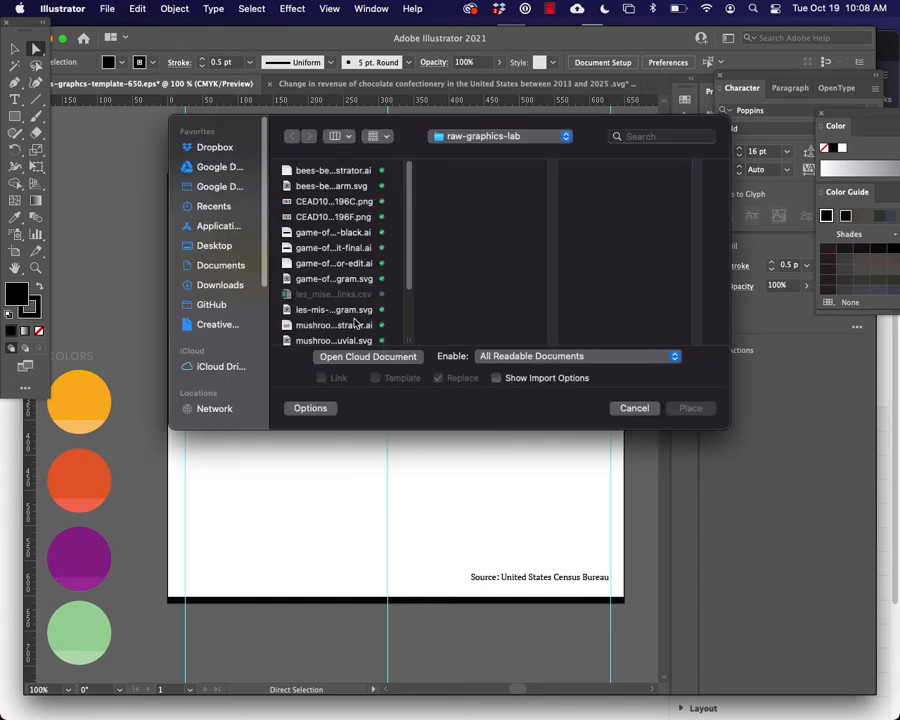
{"action": "left_click", "coordinate": [462, 137]}
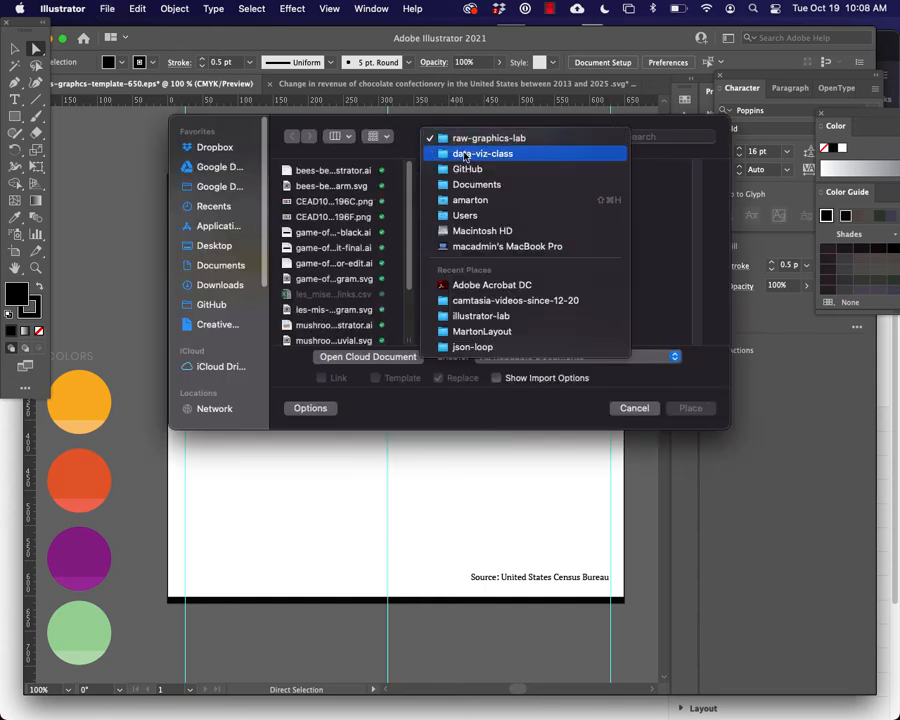
{"action": "left_click", "coordinate": [458, 152]}
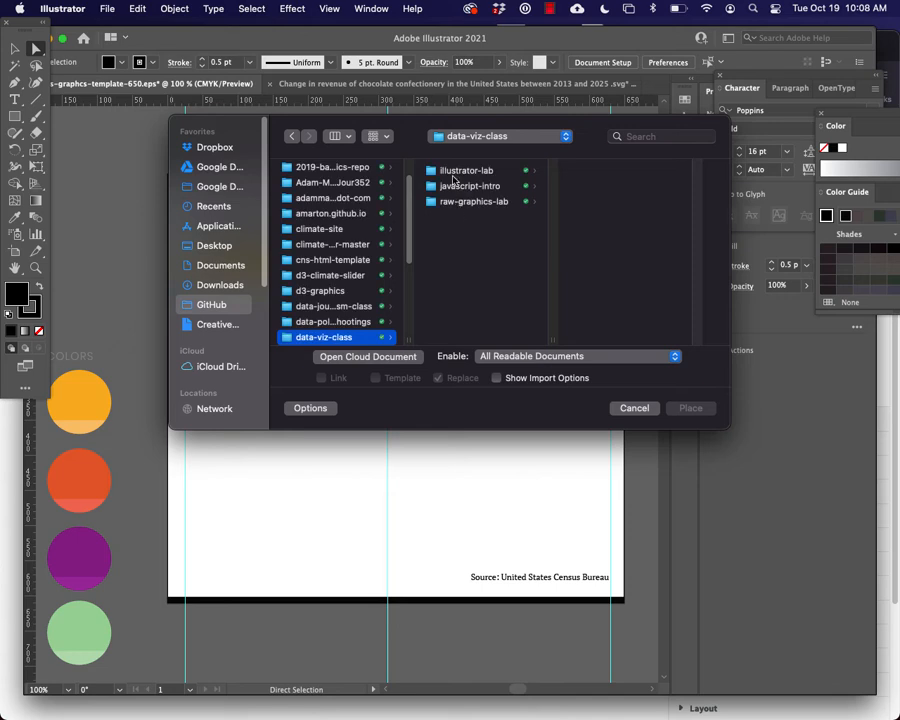
{"action": "left_click", "coordinate": [455, 172]}
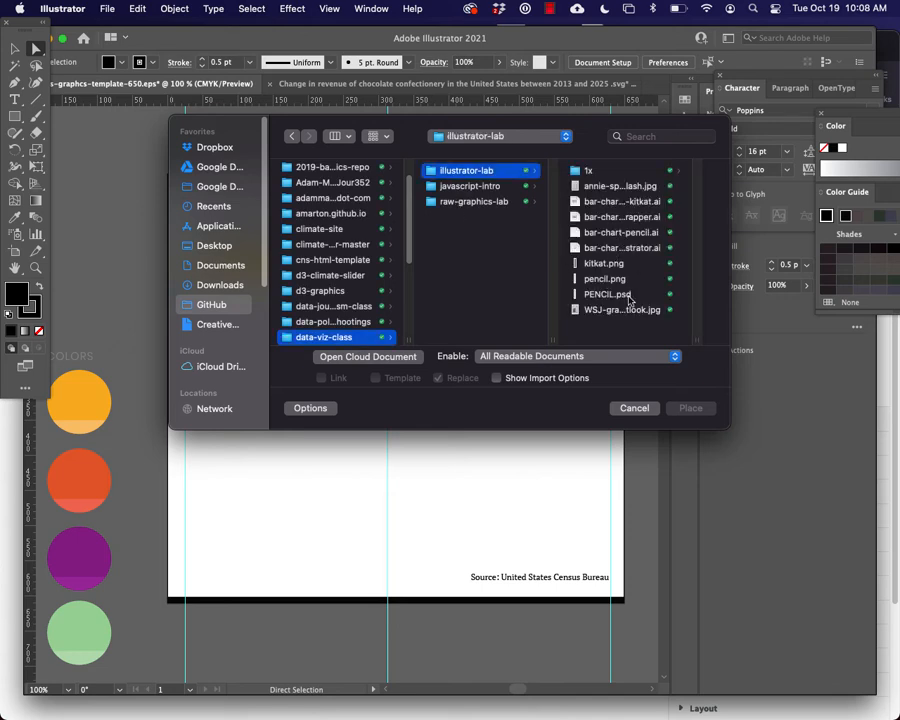
{"action": "left_click", "coordinate": [602, 188]}
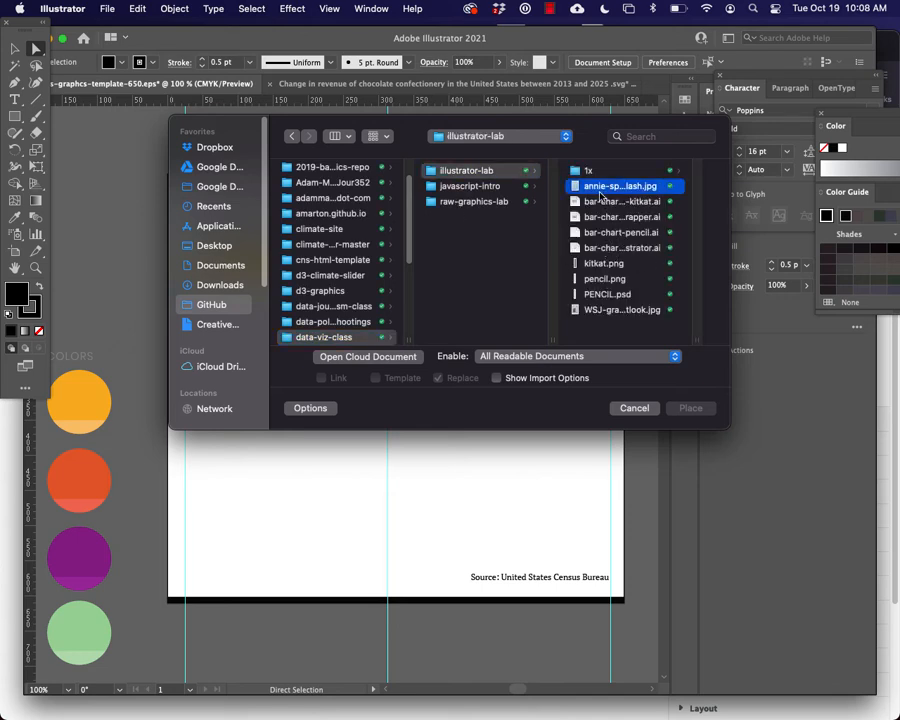
{"action": "left_click", "coordinate": [676, 413]}
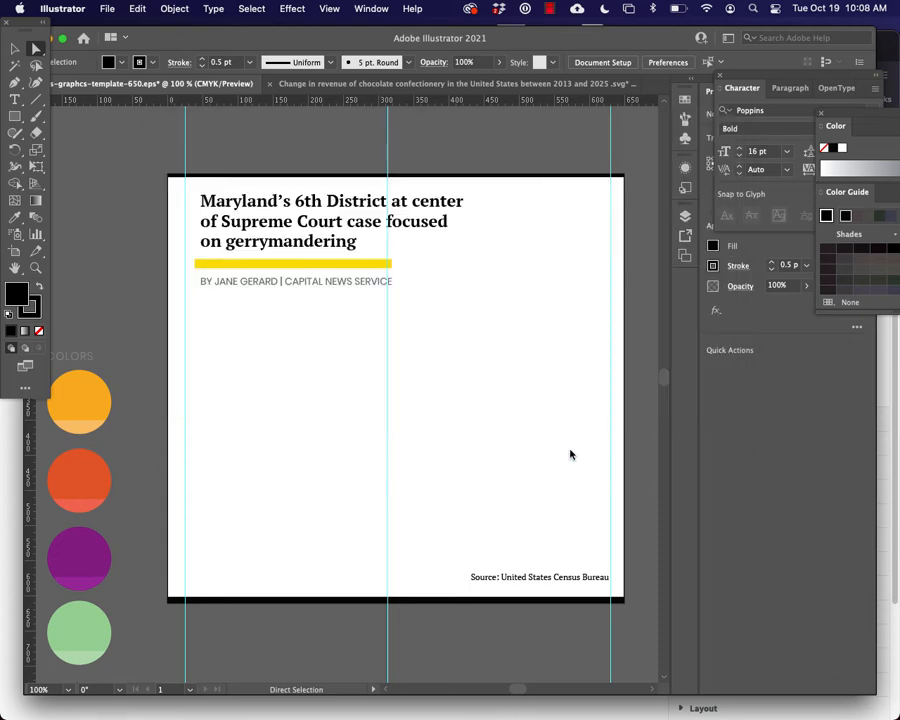
{"action": "left_click", "coordinate": [268, 367]}
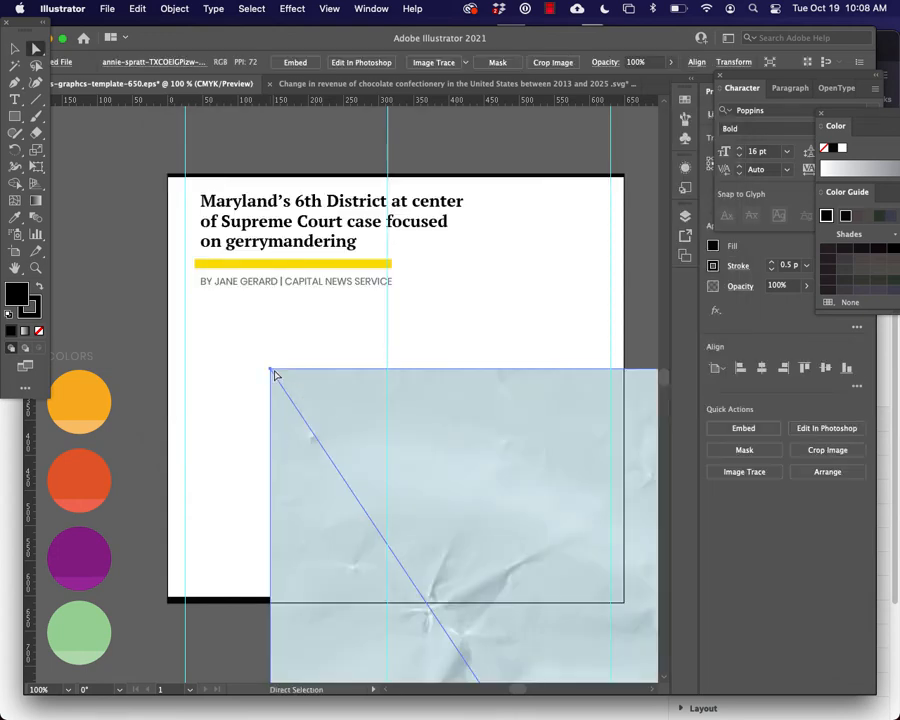
Step: Reposition the placed texture image and shrink it from its upper-left corner with Free Transform to about 114 PPI
{"action": "left_click_drag", "start_coordinate": [409, 412], "coordinate": [322, 327]}
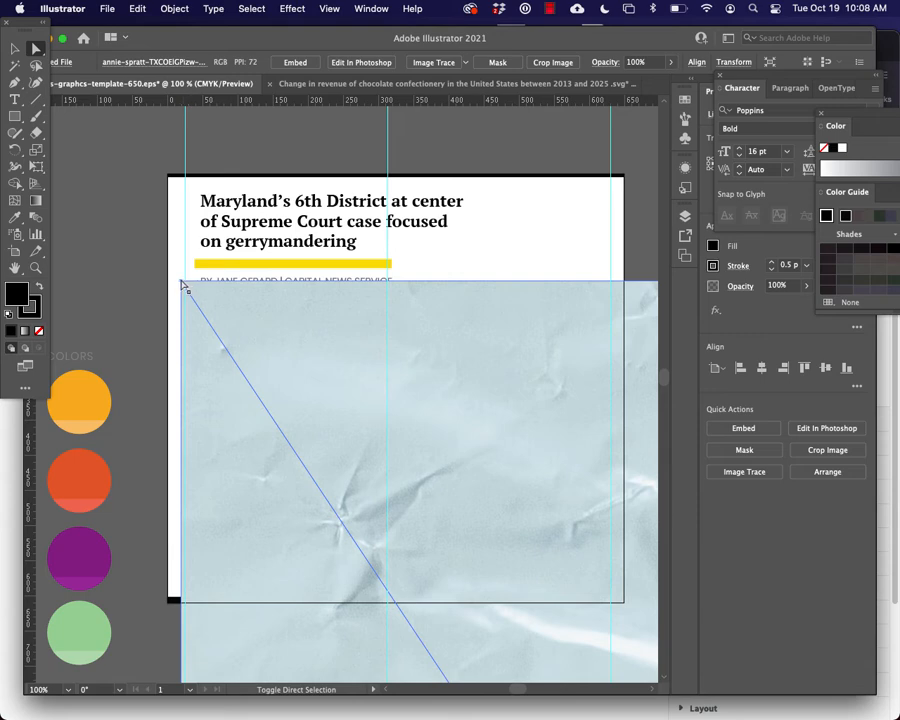
{"action": "key", "text": "e"}
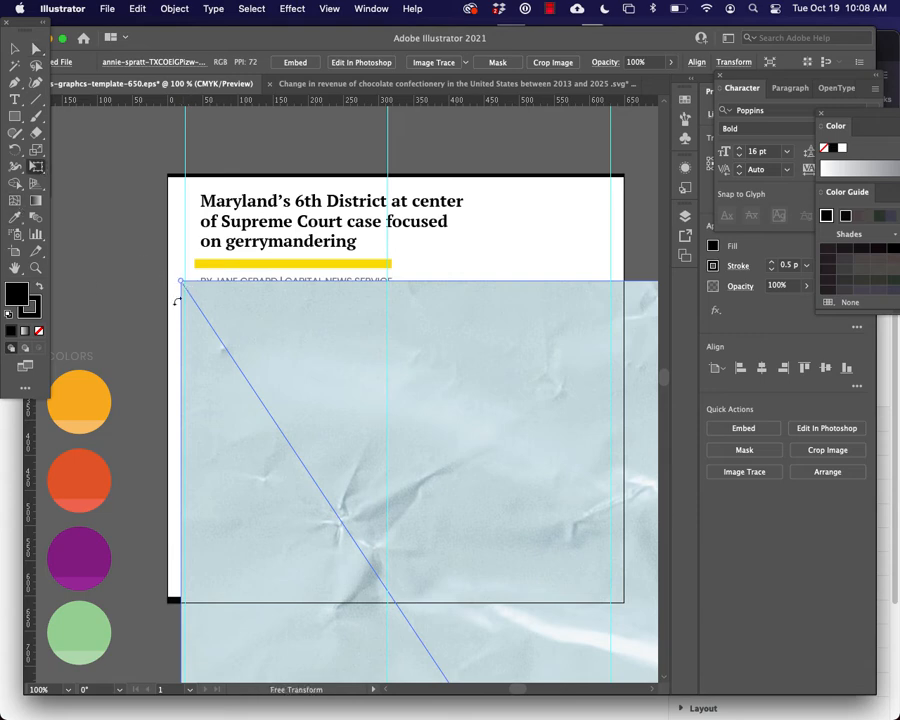
{"action": "left_click_drag", "start_coordinate": [185, 279], "coordinate": [422, 527]}
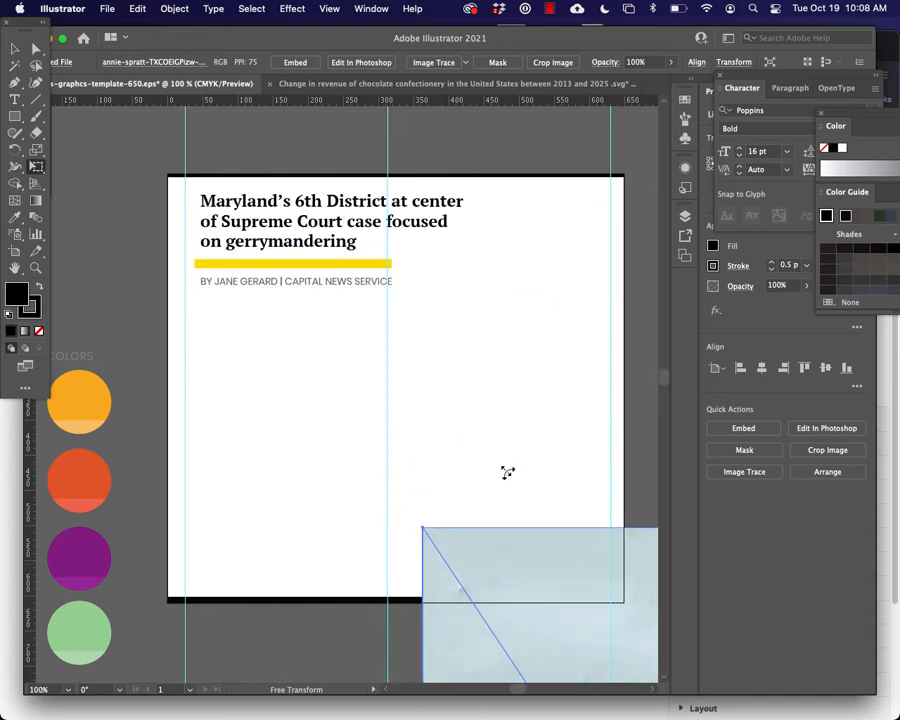
{"action": "left_click_drag", "start_coordinate": [524, 590], "coordinate": [241, 189]}
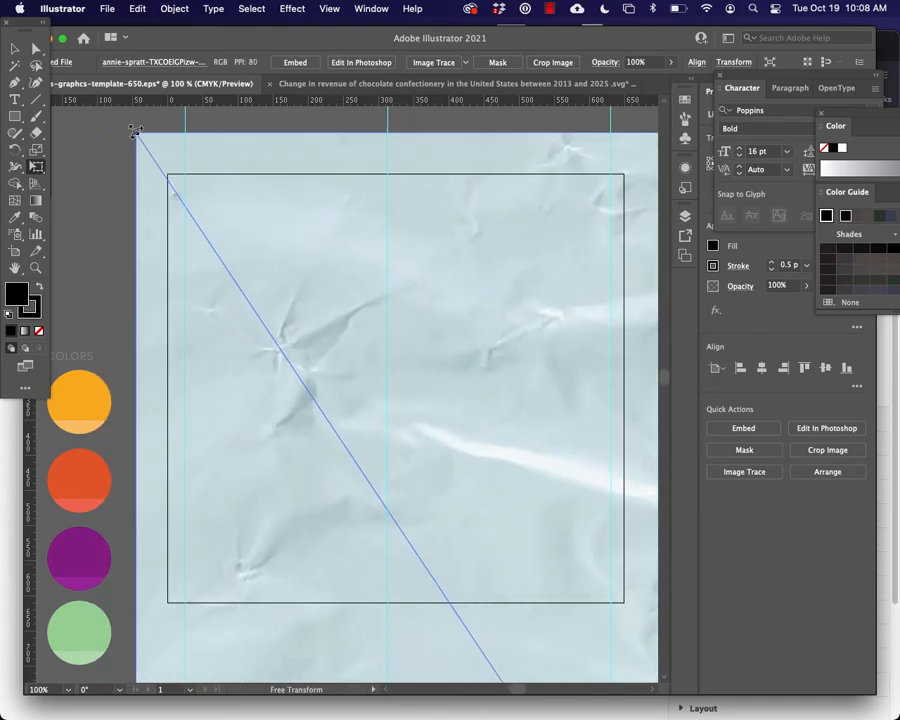
{"action": "left_click_drag", "start_coordinate": [135, 131], "coordinate": [115, 160]}
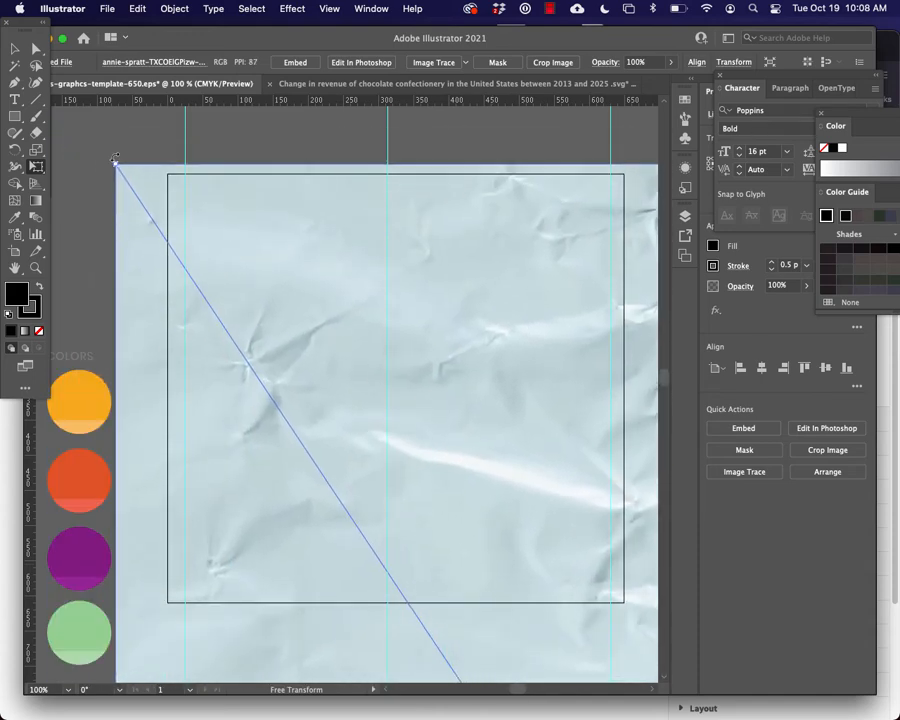
{"action": "left_click_drag", "start_coordinate": [228, 235], "coordinate": [430, 457]}
Step: Scale the texture image down much further from its upper-left corner, to about 410 PPI
{"action": "left_click", "coordinate": [325, 10]}
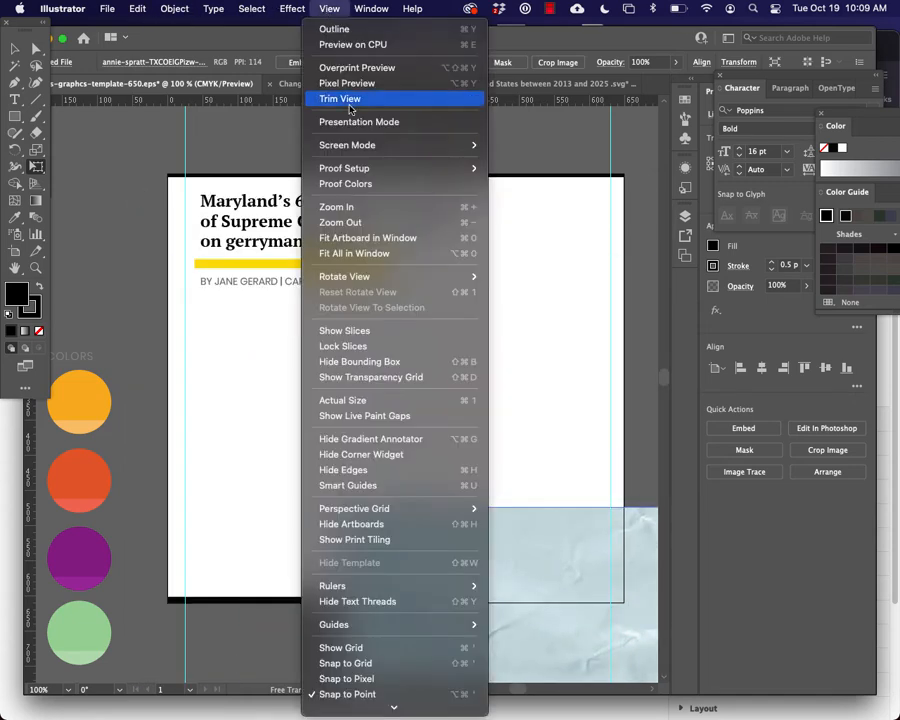
{"action": "left_click", "coordinate": [361, 224]}
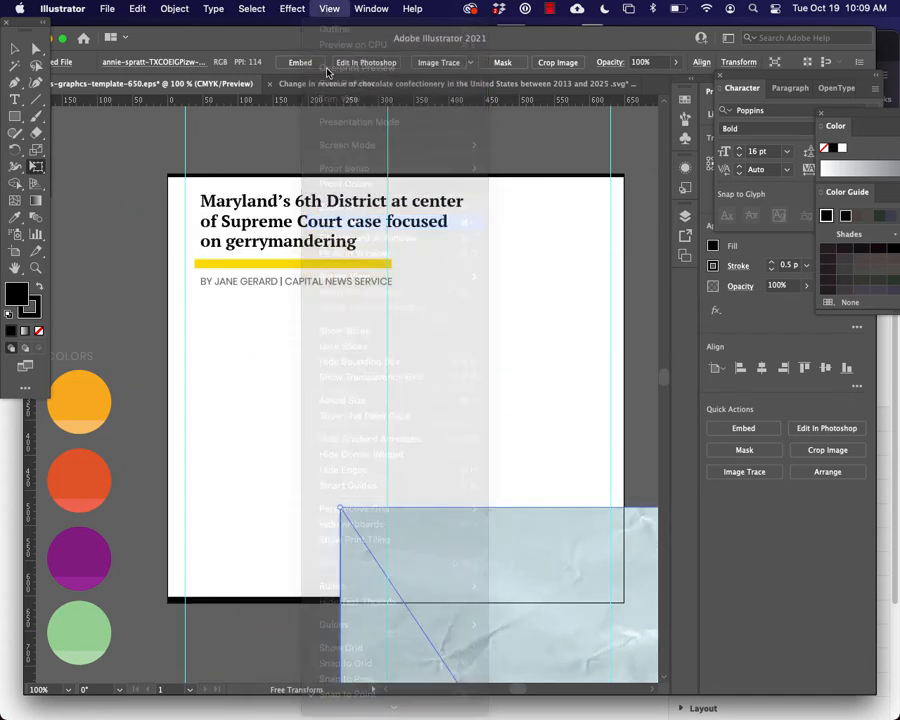
{"action": "left_click", "coordinate": [329, 9]}
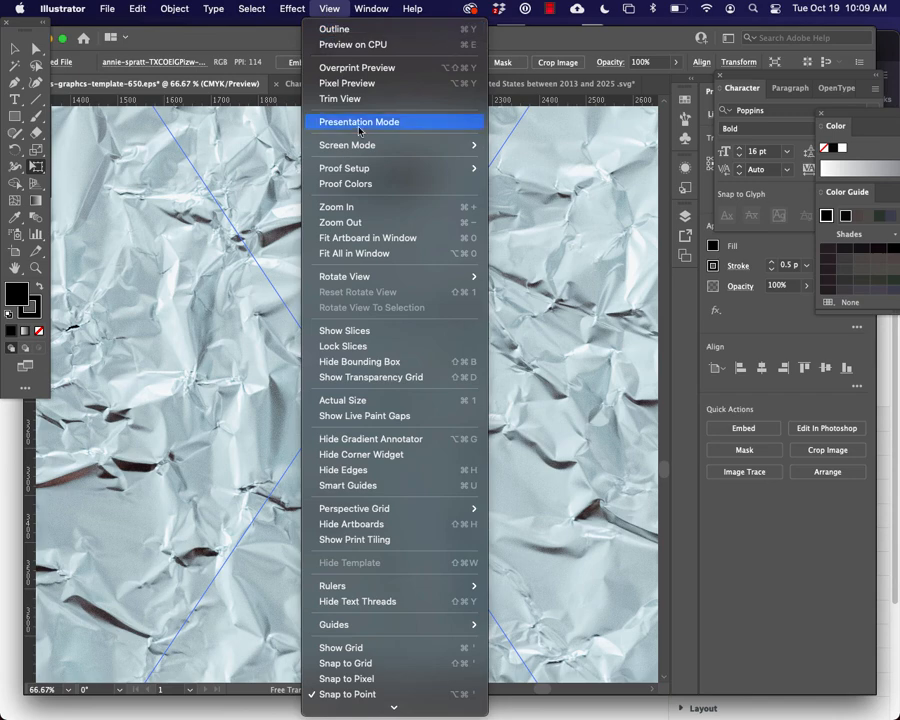
{"action": "left_click", "coordinate": [345, 222]}
{"action": "left_click", "coordinate": [333, 11]}
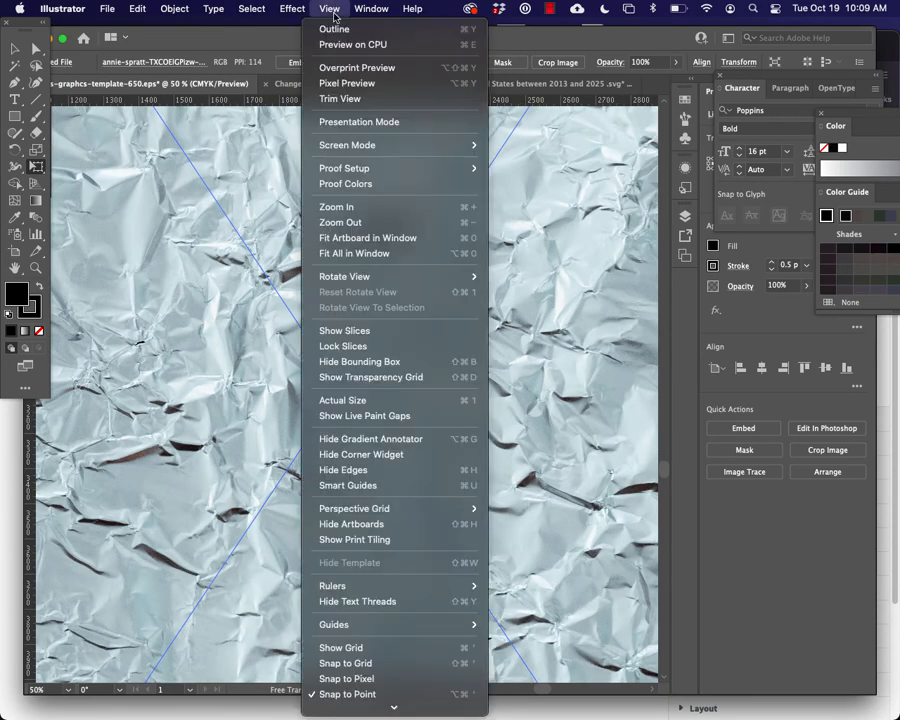
{"action": "left_click", "coordinate": [343, 222]}
{"action": "key", "text": "space"}
{"action": "left_click_drag", "start_coordinate": [184, 229], "coordinate": [280, 613]}
{"action": "left_click_drag", "start_coordinate": [291, 337], "coordinate": [308, 364]}
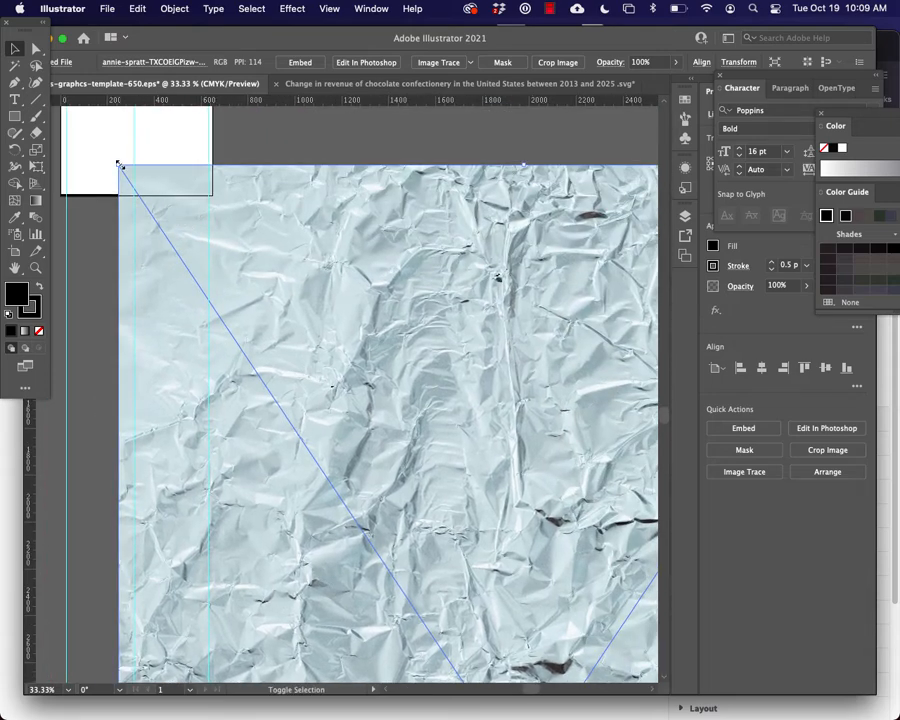
{"action": "left_click_drag", "start_coordinate": [118, 164], "coordinate": [480, 468]}
{"action": "key", "text": "space"}
{"action": "left_click_drag", "start_coordinate": [519, 546], "coordinate": [287, 156]}
{"action": "left_click_drag", "start_coordinate": [274, 356], "coordinate": [490, 536]}
{"action": "key", "text": "space"}
{"action": "scroll", "coordinate": [300, 260], "scroll_direction": "down", "scroll_amount": 10}
{"action": "scroll", "coordinate": [300, 260], "scroll_direction": "right", "scroll_amount": 8}
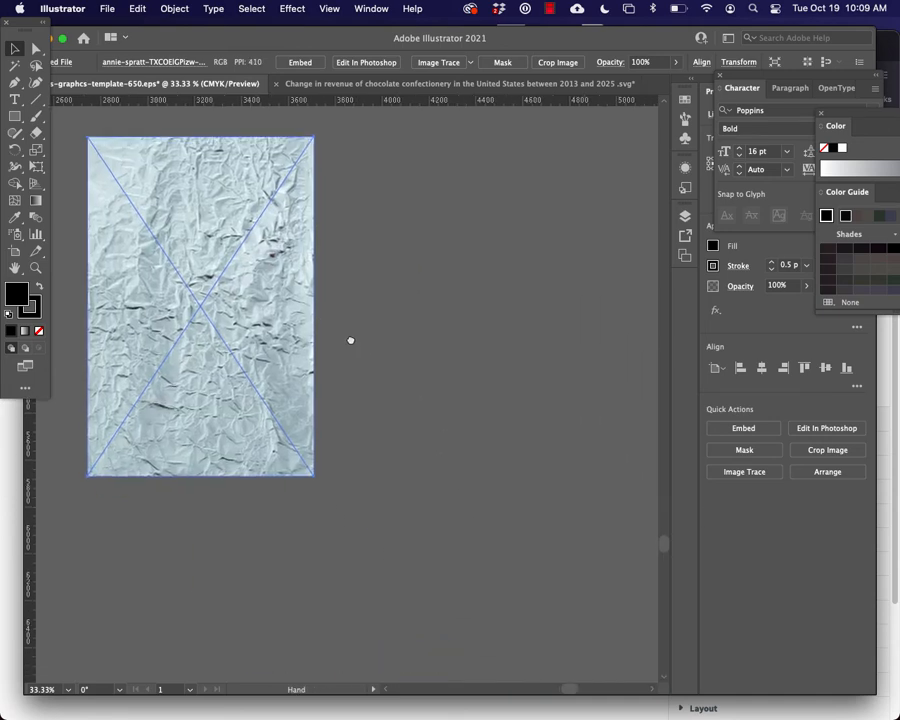
Step: Cut the shrunken texture image from its distant spot on the canvas and paste it over the template artboard
{"action": "left_click", "coordinate": [316, 297]}
{"action": "left_click", "coordinate": [294, 317]}
{"action": "key", "text": "Delete"}
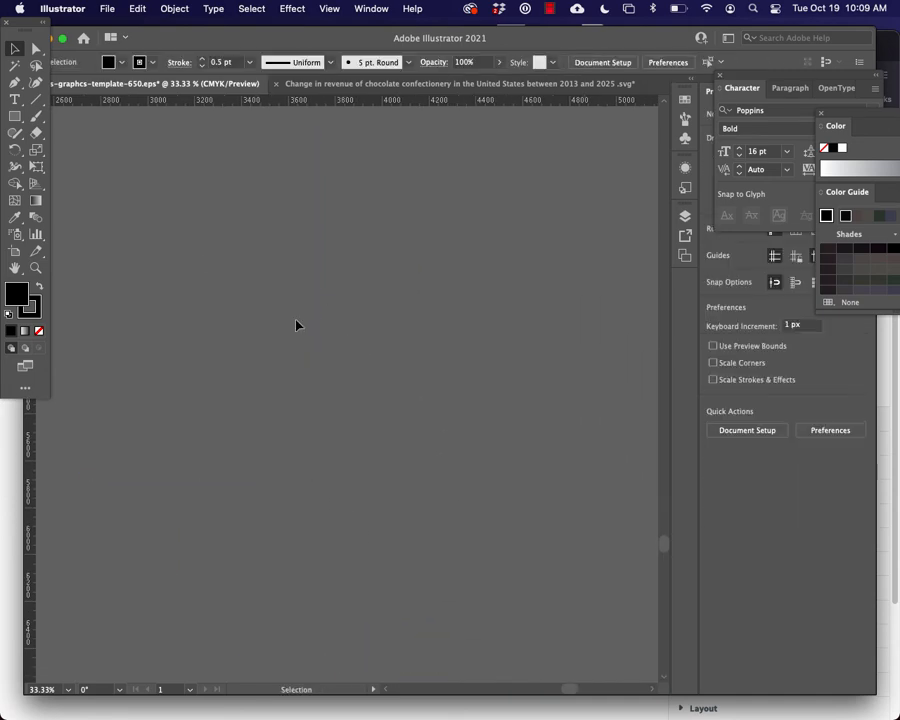
{"action": "scroll", "coordinate": [339, 371], "scroll_direction": "left", "scroll_amount": 10}
{"action": "scroll", "coordinate": [350, 332], "scroll_direction": "up", "scroll_amount": 5}
{"action": "scroll", "coordinate": [370, 390], "scroll_direction": "up", "scroll_amount": 5}
{"action": "scroll", "coordinate": [370, 390], "scroll_direction": "left", "scroll_amount": 1}
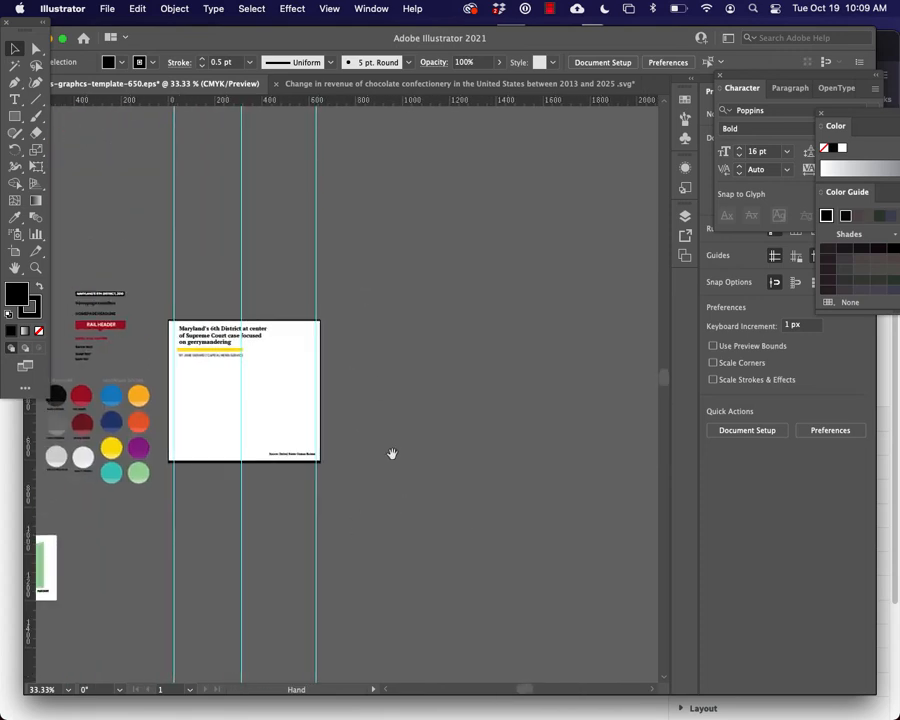
{"action": "left_click", "coordinate": [229, 390]}
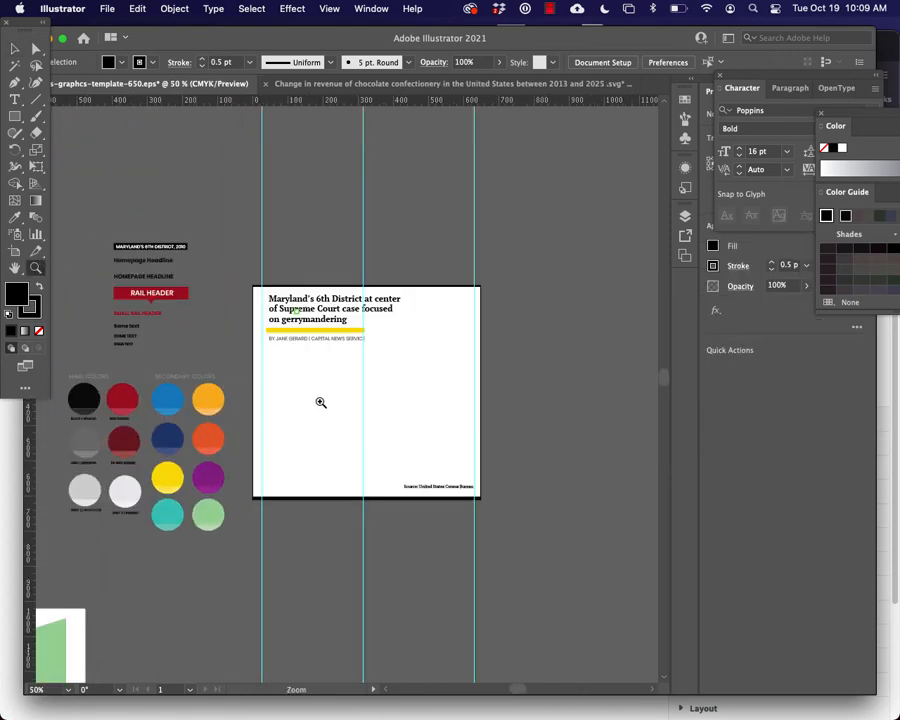
{"action": "left_click", "coordinate": [321, 402]}
{"action": "left_click", "coordinate": [325, 401]}
{"action": "left_click", "coordinate": [326, 401]}
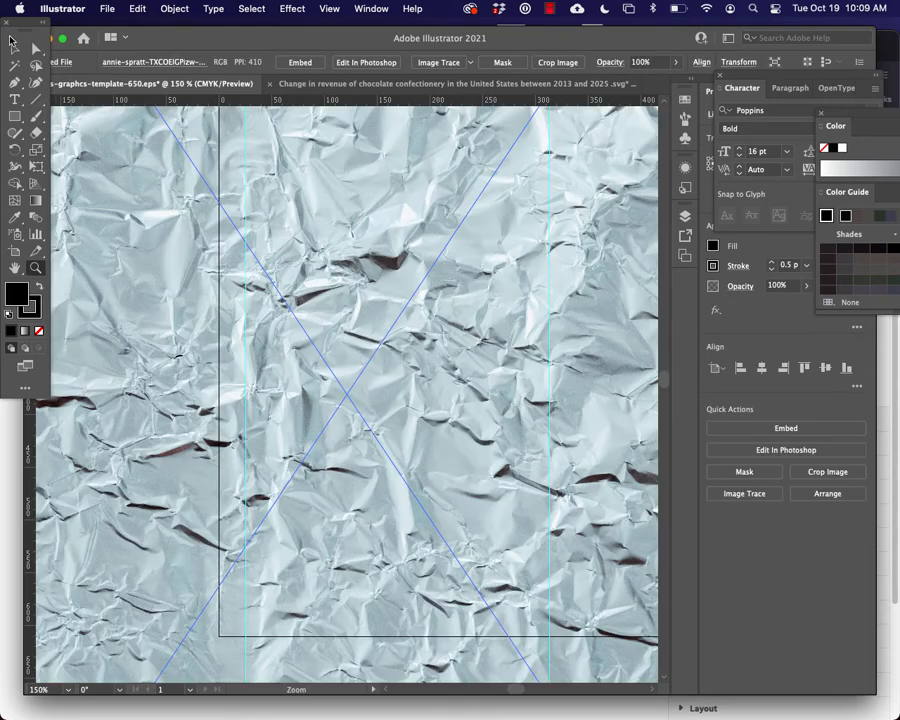
Step: Move the pasted texture image so its upper-left corner sits just below the byline, slightly outside the artboard's left edge
{"action": "left_click", "coordinate": [14, 48]}
{"action": "left_click_drag", "start_coordinate": [313, 242], "coordinate": [498, 415]}
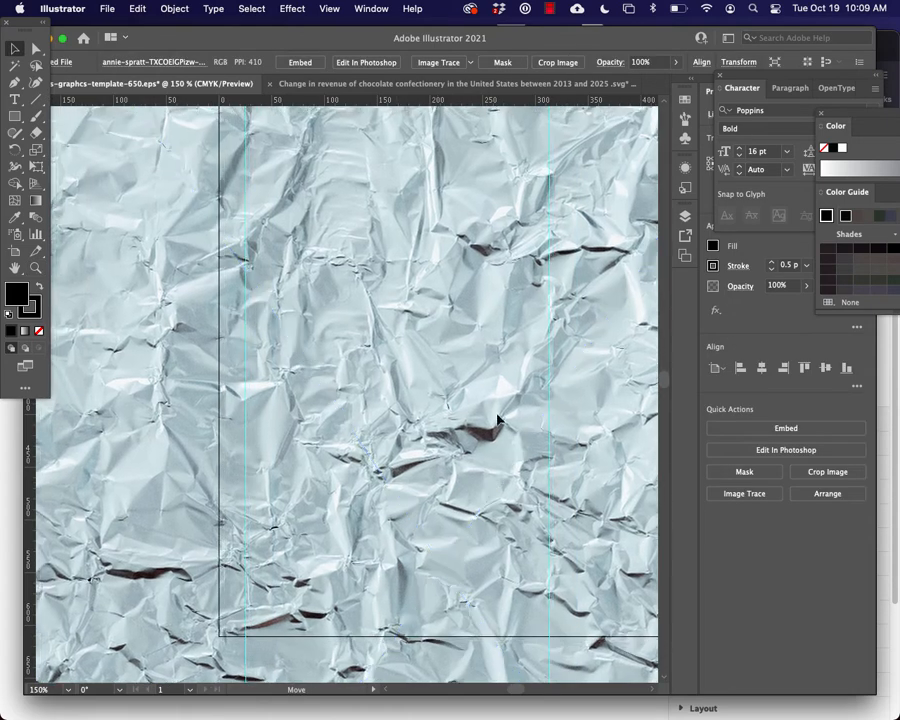
{"action": "left_click_drag", "start_coordinate": [423, 260], "coordinate": [528, 412]}
{"action": "left_click_drag", "start_coordinate": [355, 245], "coordinate": [518, 493]}
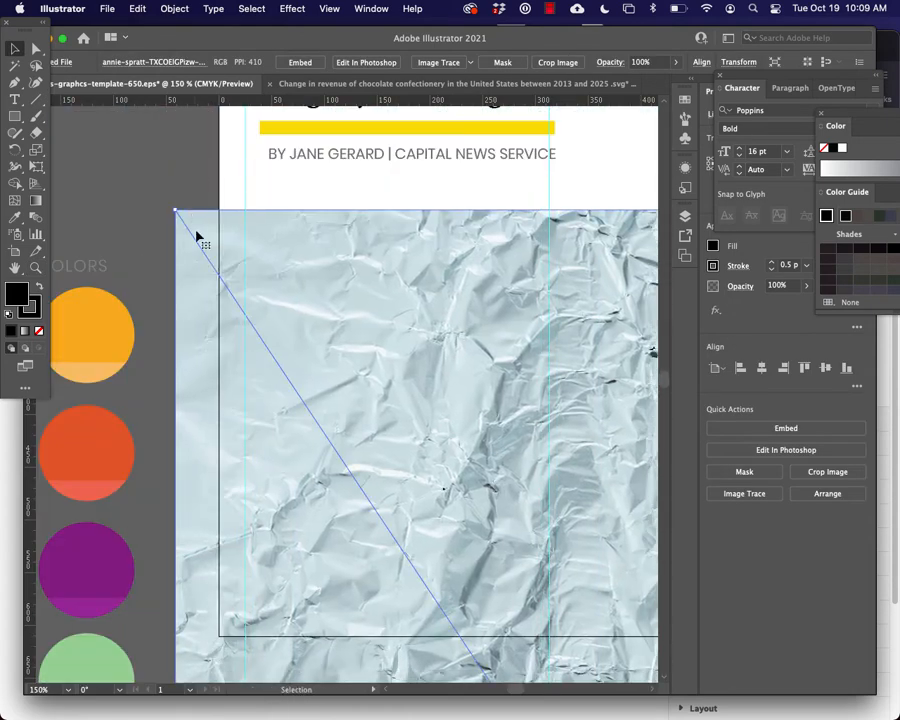
Step: Scale the selected texture image uniformly to 20%
{"action": "right_click", "coordinate": [312, 268]}
{"action": "mouse_move", "coordinate": [436, 380]}
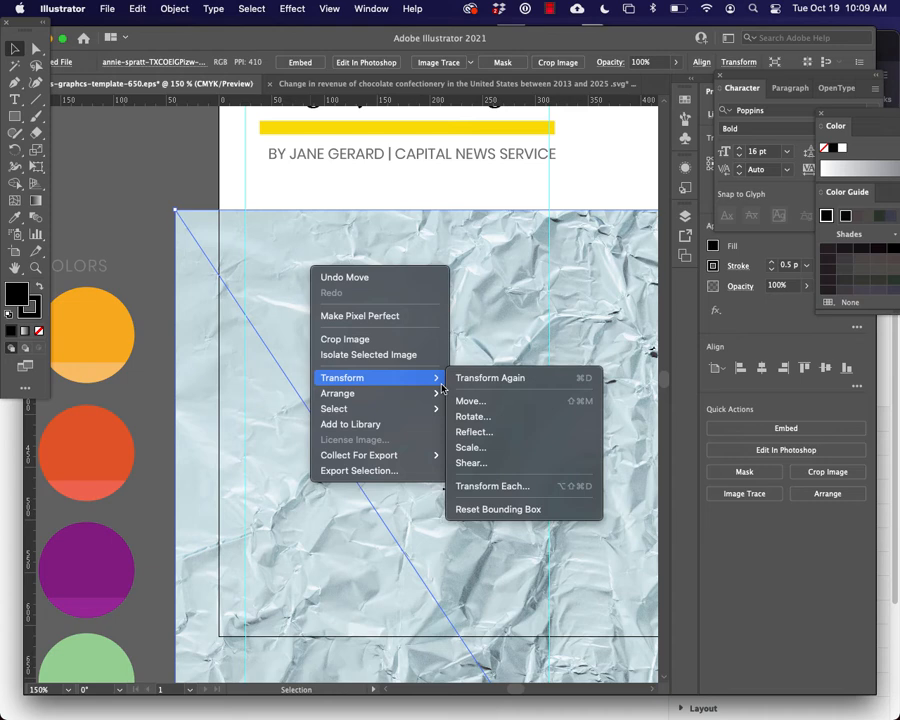
{"action": "left_click", "coordinate": [483, 452]}
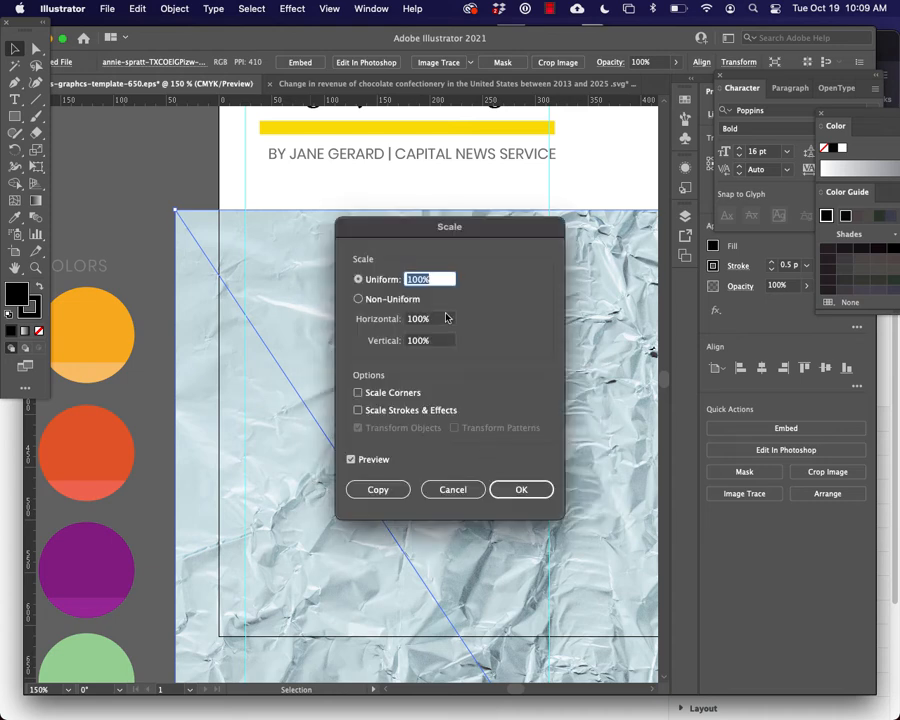
{"action": "type", "text": "20"}
{"action": "key", "text": "Return"}
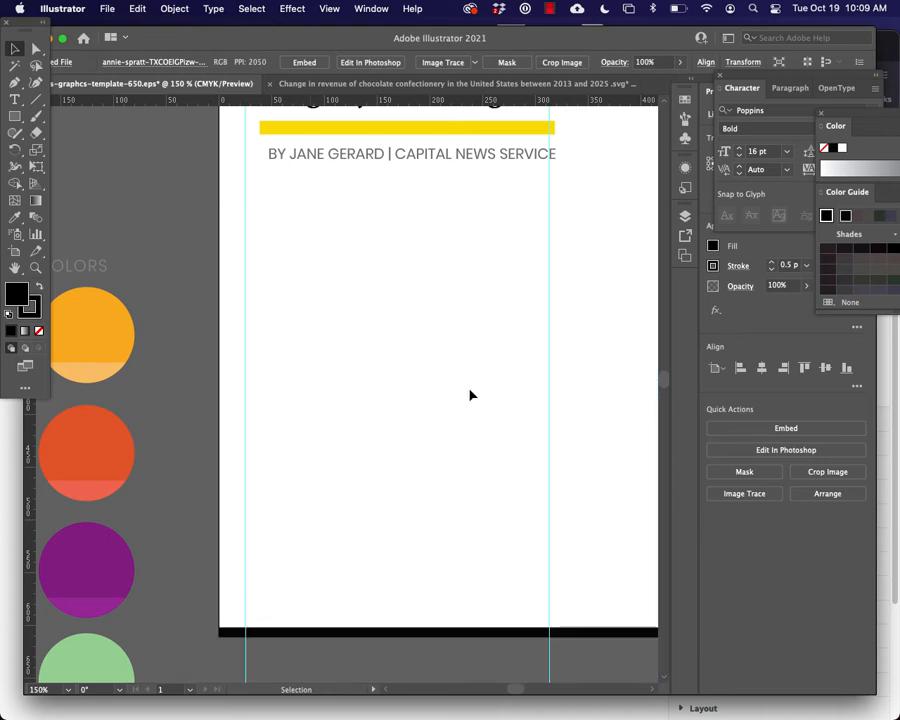
Step: Find the shrunken texture image on the artboard and move it up so it sits directly beneath the byline
{"action": "scroll", "coordinate": [329, 277], "scroll_direction": "down", "scroll_amount": 5}
{"action": "scroll", "coordinate": [329, 277], "scroll_direction": "right", "scroll_amount": 5}
{"action": "left_click_drag", "start_coordinate": [368, 577], "coordinate": [658, 427]}
{"action": "left_click", "coordinate": [424, 366]}
{"action": "left_click_drag", "start_coordinate": [427, 394], "coordinate": [344, 334]}
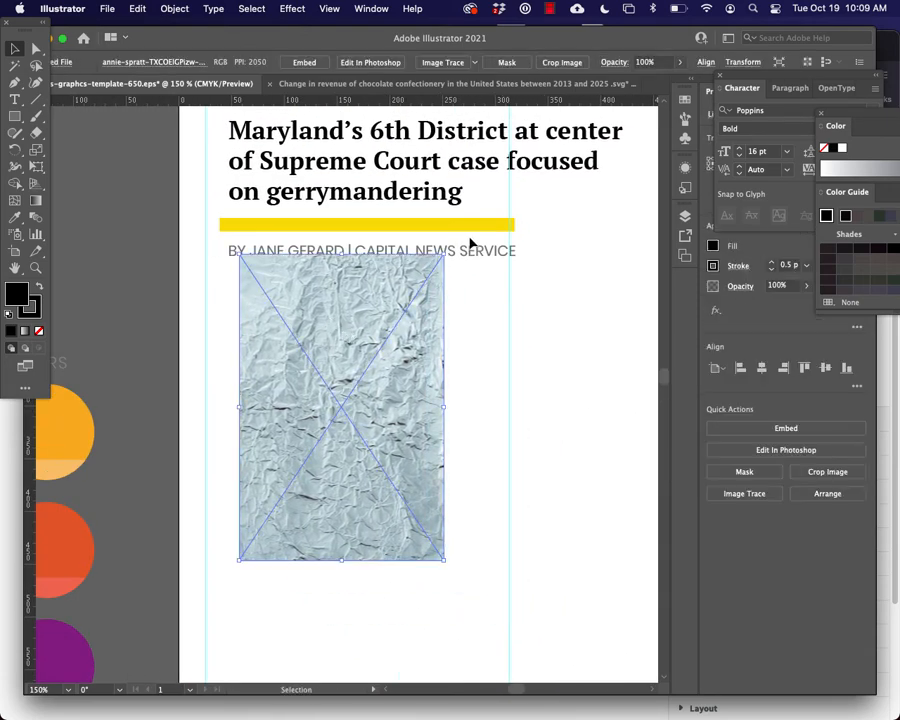
Step: Rotate the texture image 90° to landscape, position it under the byline, and enlarge it proportionally to about 400 px wide
{"action": "left_click_drag", "start_coordinate": [452, 253], "coordinate": [553, 502]}
{"action": "left_click_drag", "start_coordinate": [448, 384], "coordinate": [466, 372]}
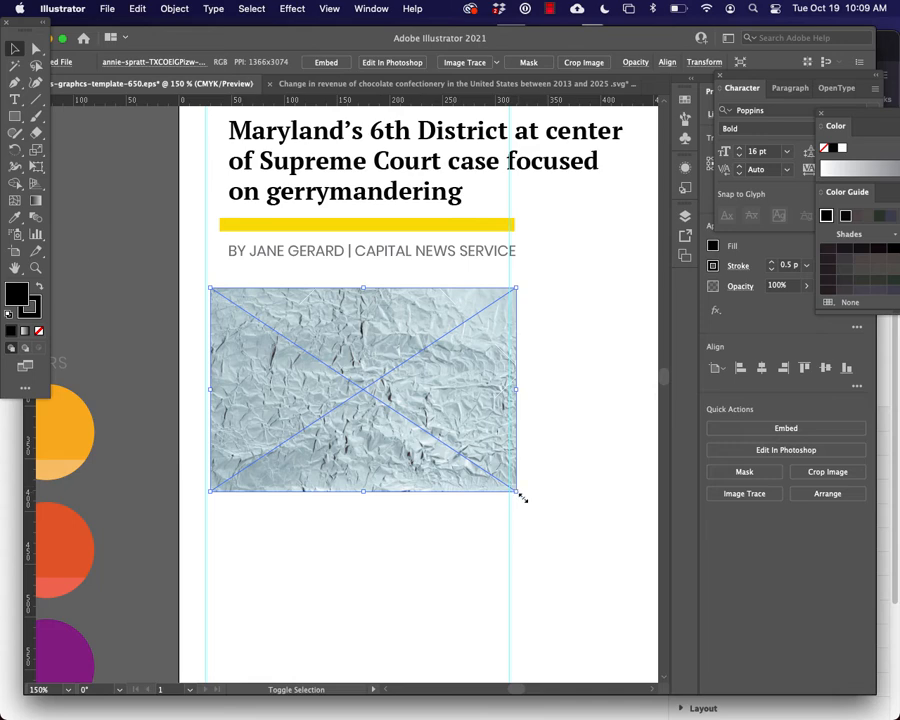
{"action": "left_click_drag", "start_coordinate": [521, 497], "coordinate": [638, 574]}
{"action": "left_click", "coordinate": [555, 619]}
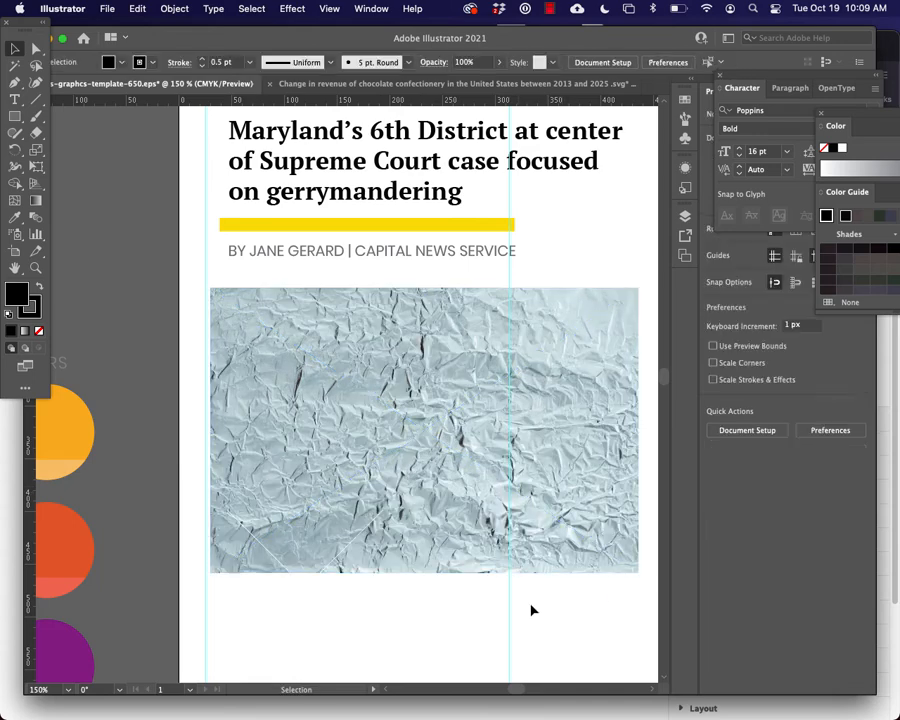
{"action": "scroll", "coordinate": [478, 613], "scroll_direction": "up", "scroll_amount": 2}
{"action": "scroll", "coordinate": [478, 613], "scroll_direction": "right", "scroll_amount": 2}
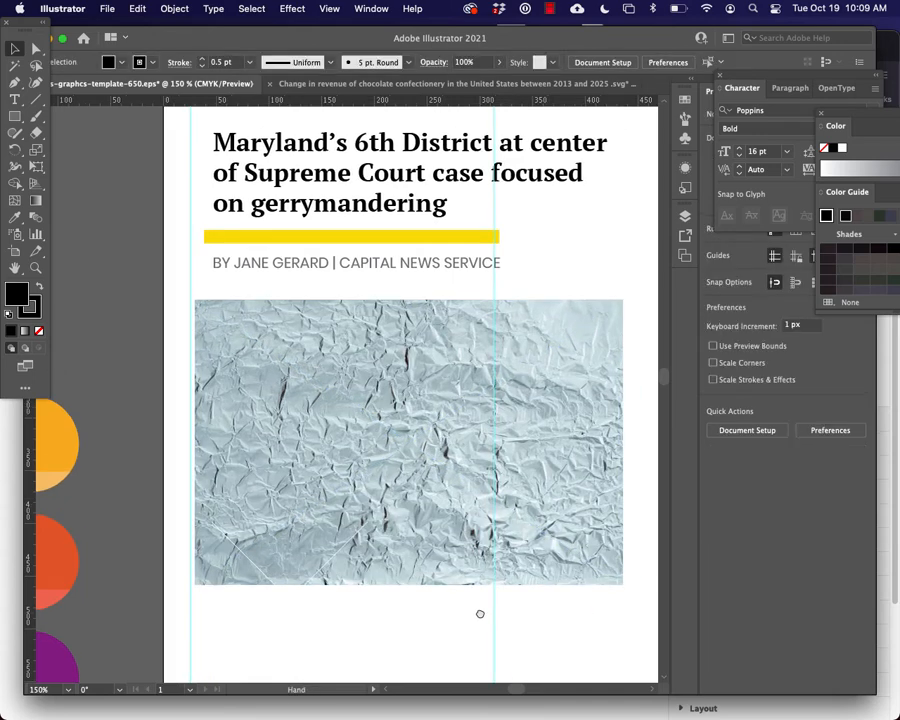
Step: Switch to the chocolate revenue SVG document and select its column group for a check, leaving nothing selected
{"action": "left_click", "coordinate": [366, 84]}
{"action": "left_click", "coordinate": [497, 515]}
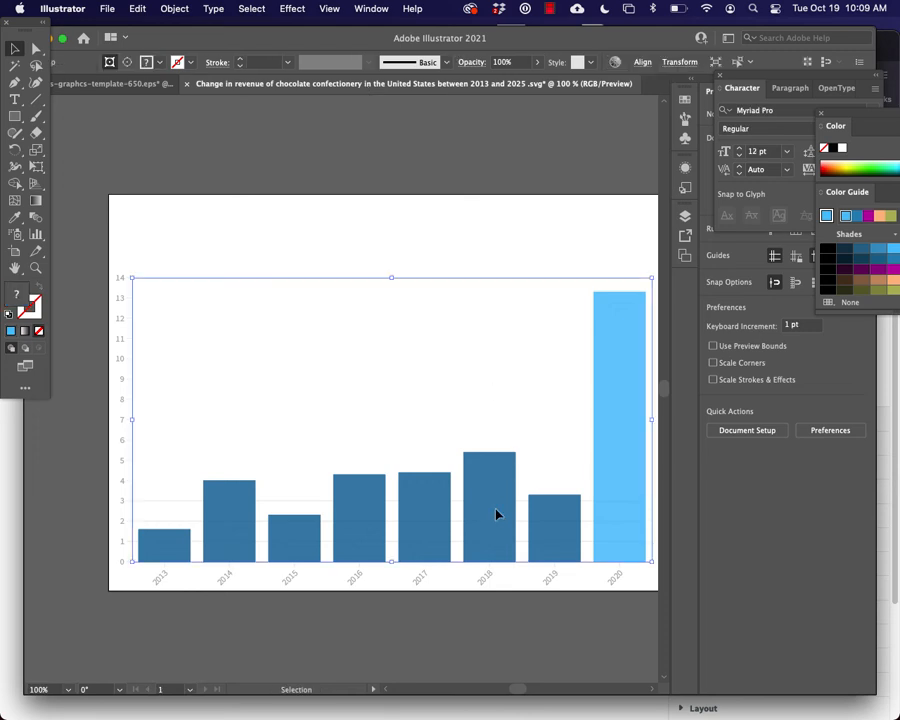
{"action": "left_click", "coordinate": [504, 612]}
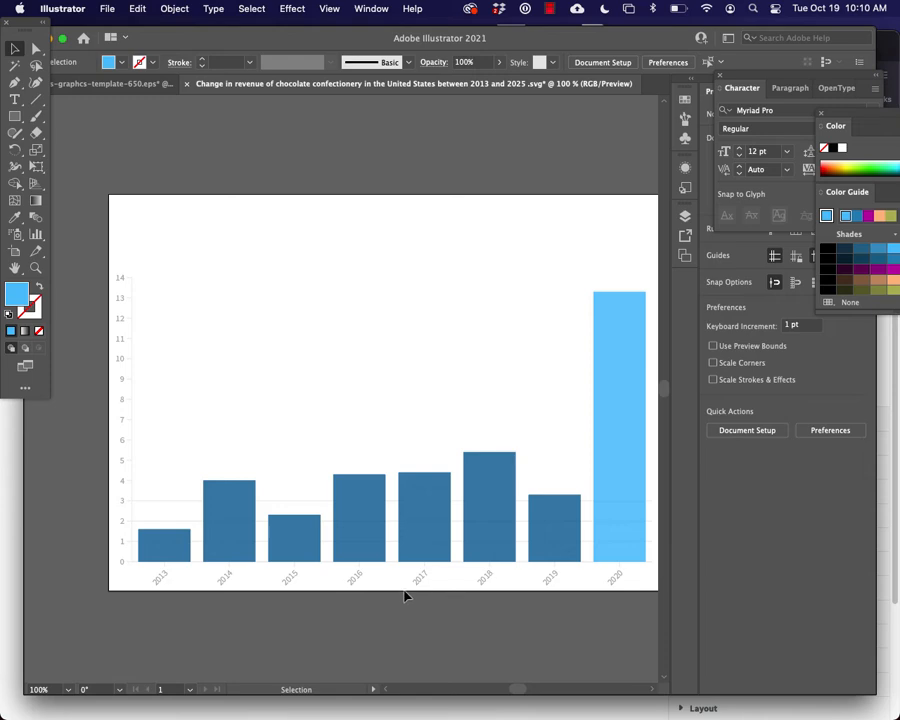
Step: Open bar-chart-candy-wrapper.ai from the illustrator-lab folder in Illustrator to examine the complete reference chart
{"action": "left_click", "coordinate": [35, 693]}
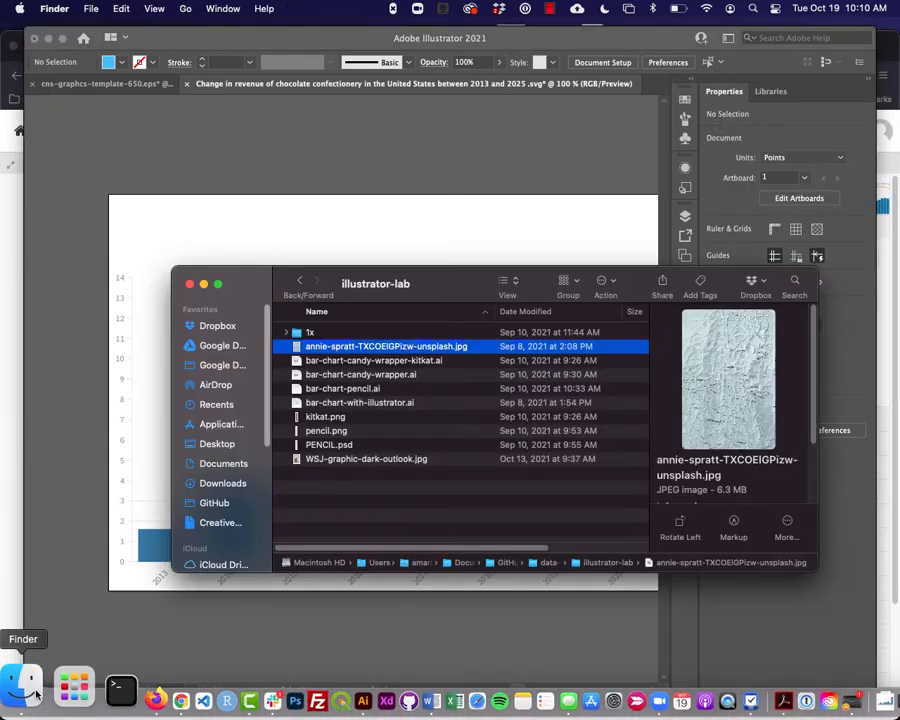
{"action": "left_click", "coordinate": [350, 362]}
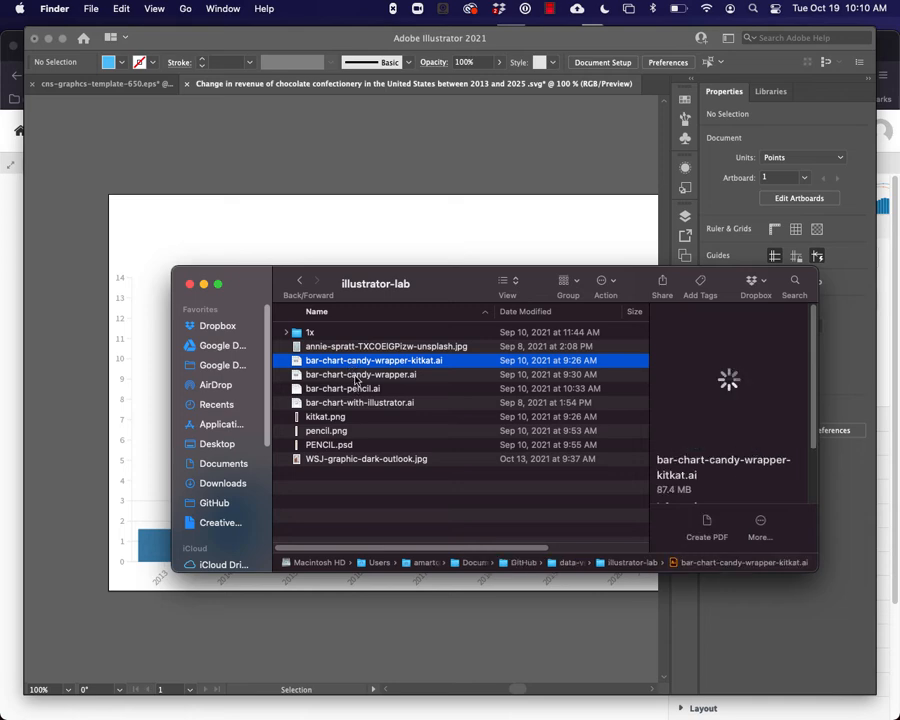
{"action": "left_click", "coordinate": [355, 376]}
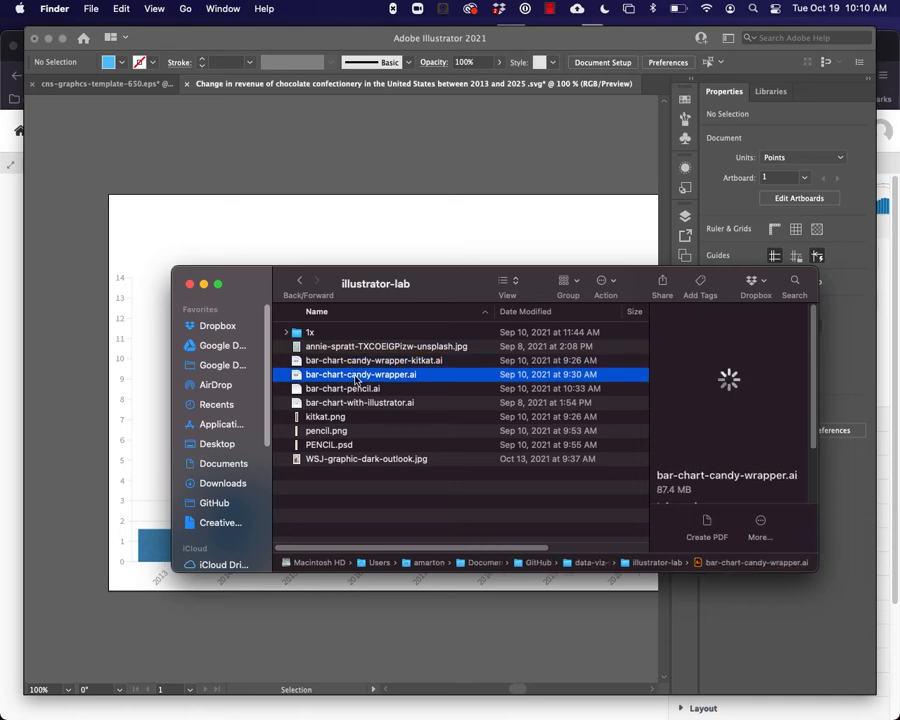
{"action": "right_click", "coordinate": [355, 378]}
{"action": "mouse_move", "coordinate": [516, 338]}
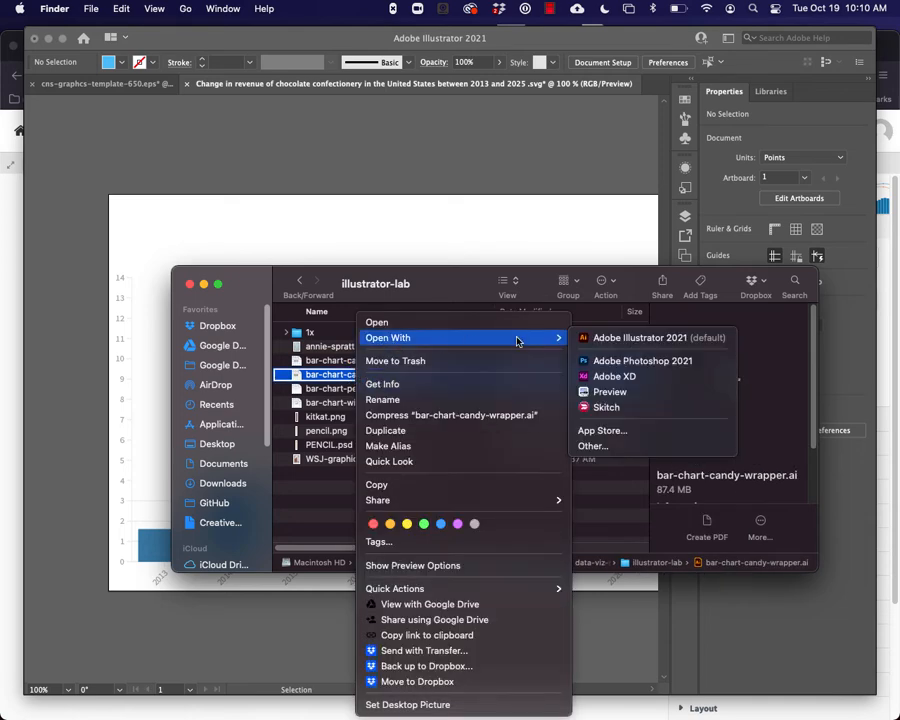
{"action": "left_click", "coordinate": [613, 345]}
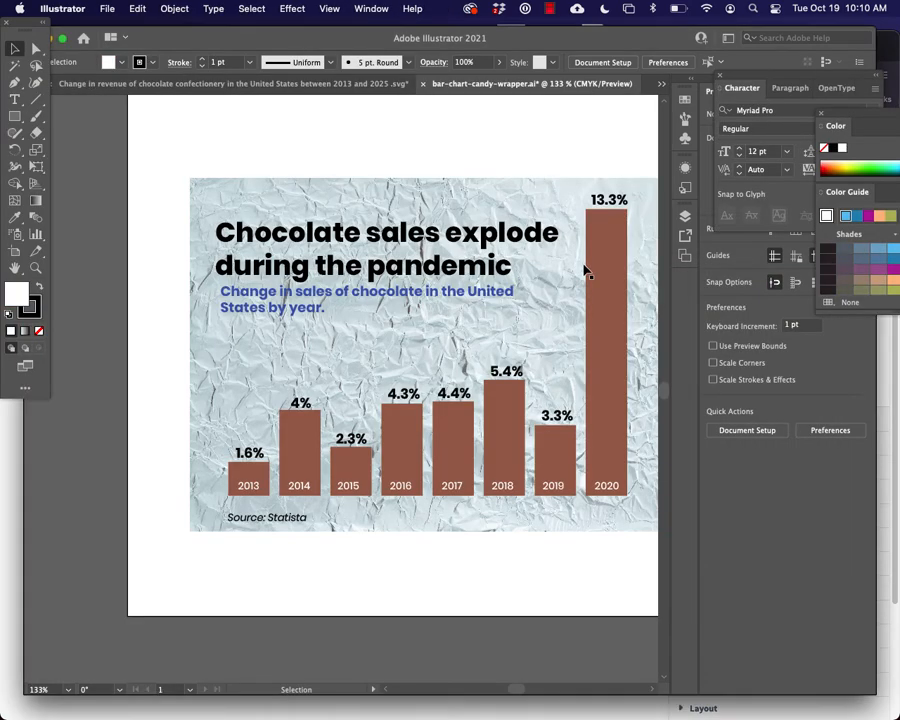
{"action": "left_click_drag", "start_coordinate": [585, 267], "coordinate": [525, 273]}
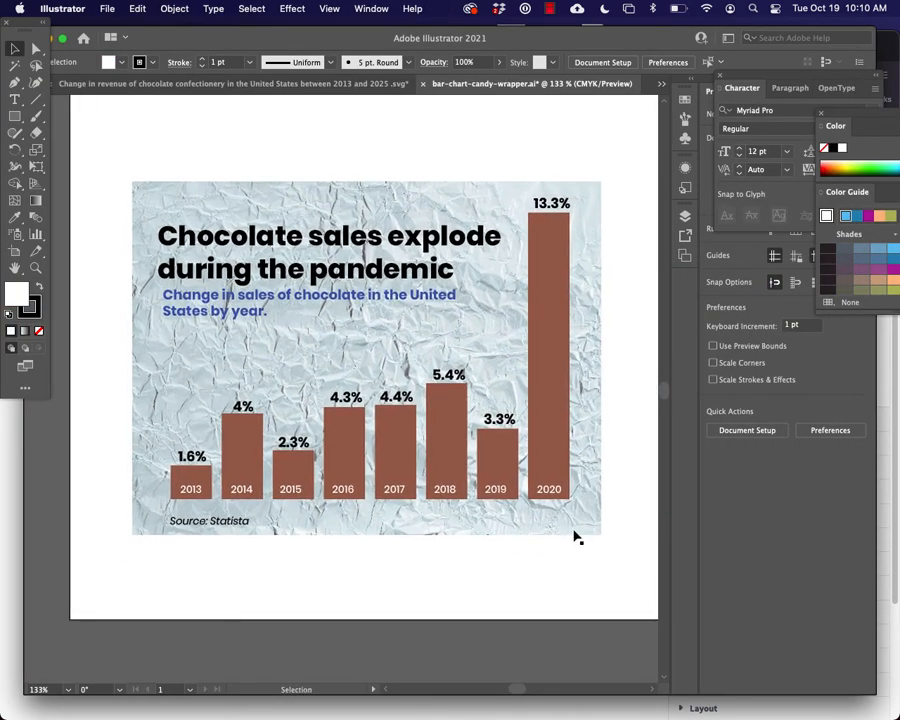
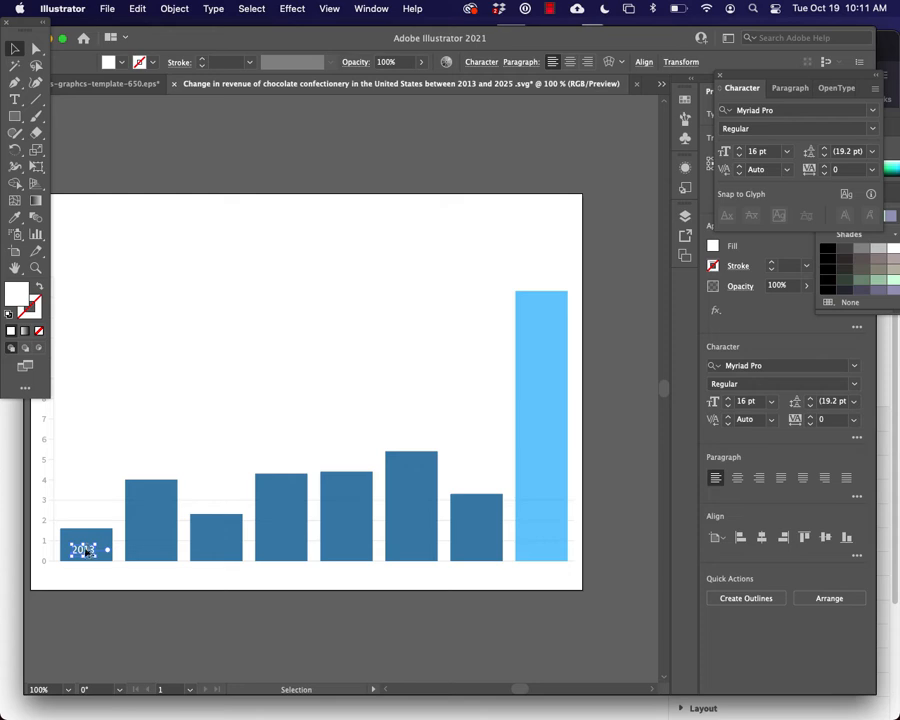
Step: Place a copy of the white 2013 label near the base of the second column
{"action": "left_click_drag", "start_coordinate": [85, 549], "coordinate": [151, 551]}
{"action": "left_click", "coordinate": [230, 444]}
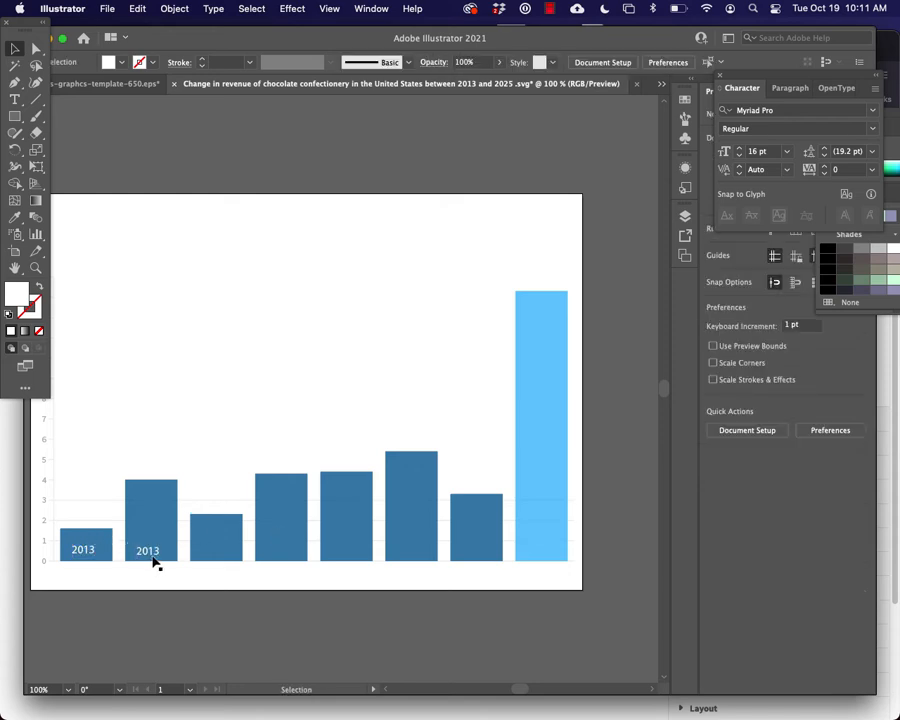
Step: Return to bar-chart-candy-wrapper.ai for comparison, and open WSJ-graphic-dark-outlook.jpg from the illustrator-lab folder in Preview
{"action": "left_click", "coordinate": [661, 84]}
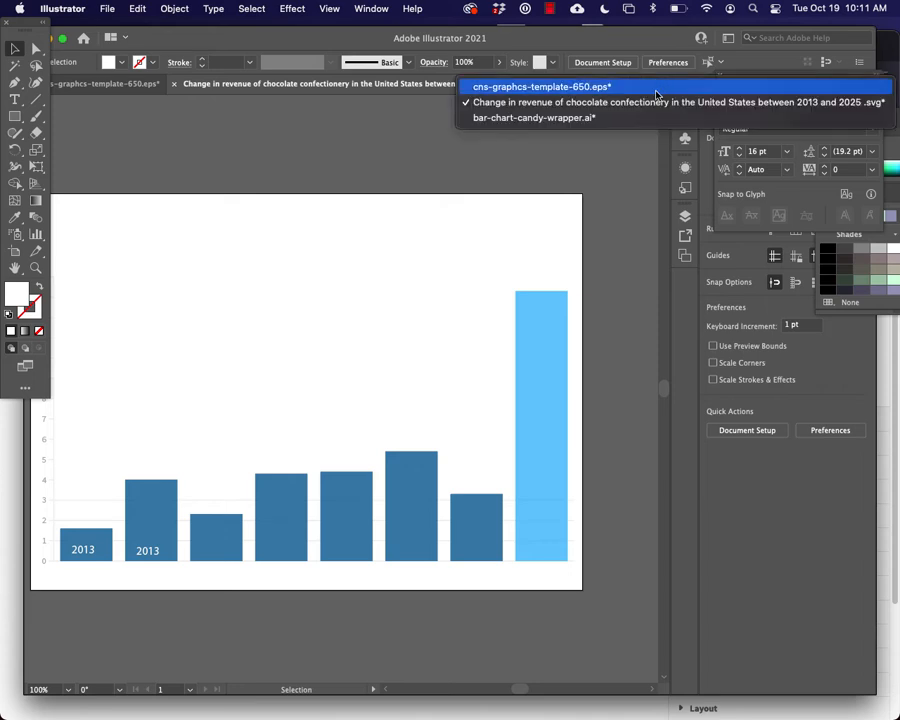
{"action": "left_click", "coordinate": [646, 117]}
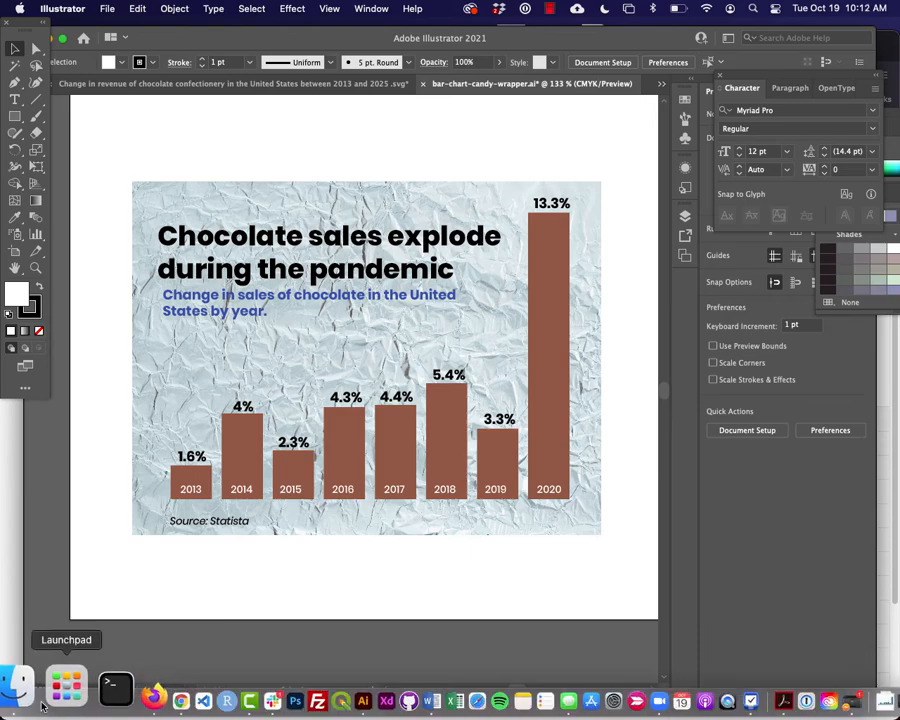
{"action": "left_click", "coordinate": [37, 703]}
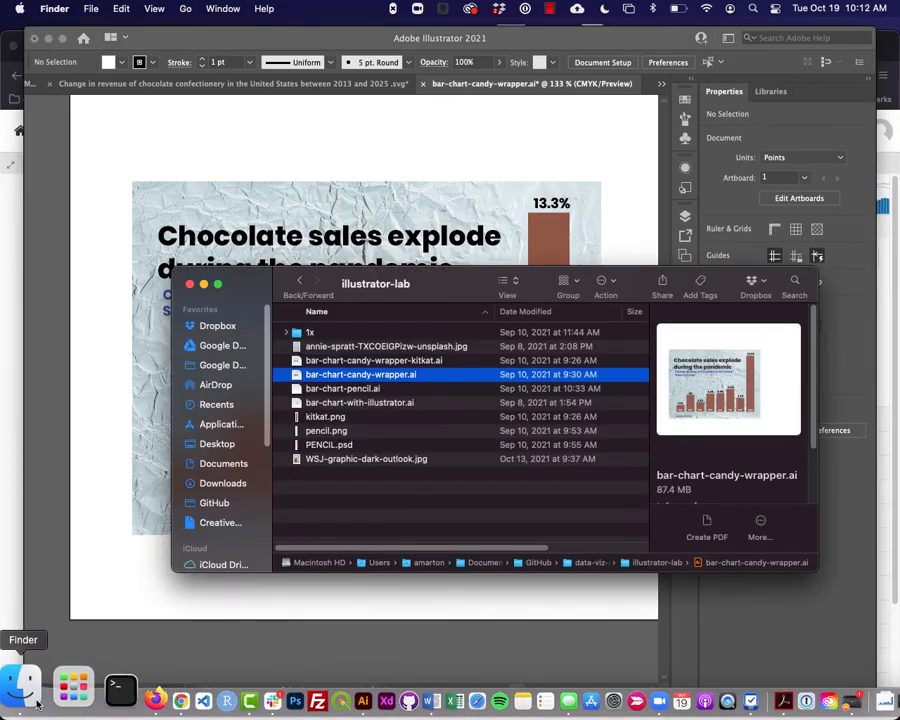
{"action": "left_click", "coordinate": [388, 460]}
{"action": "right_click", "coordinate": [387, 459]}
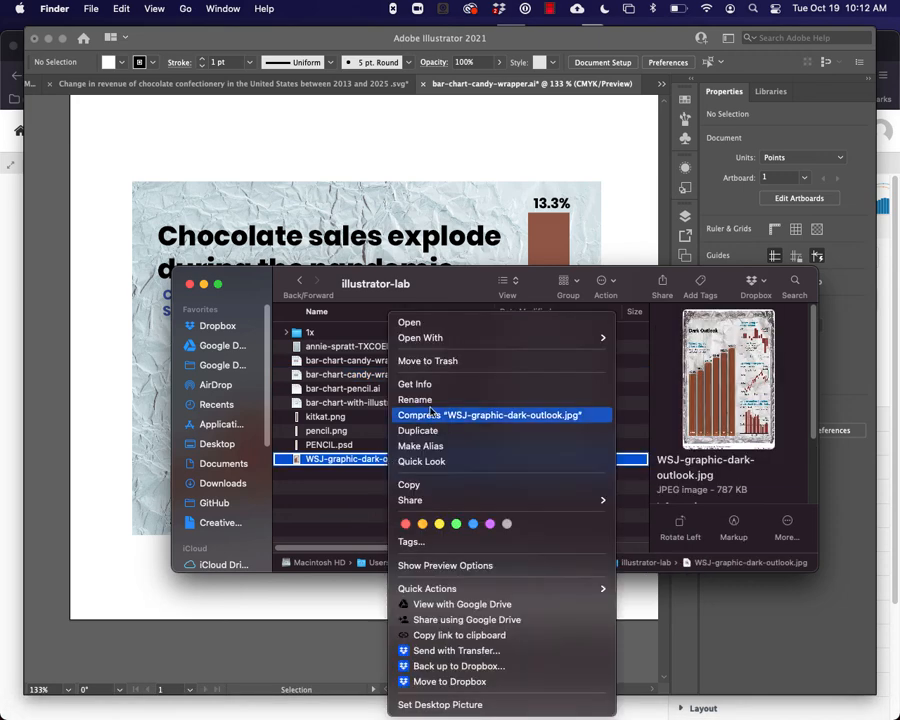
{"action": "left_click", "coordinate": [363, 492]}
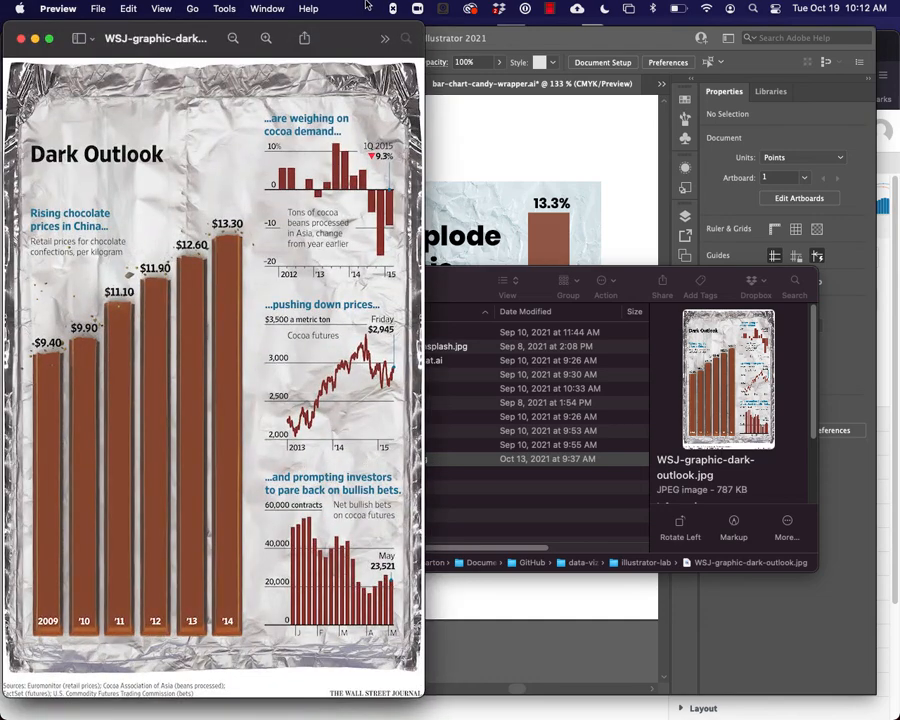
Step: Enlarge the Preview window to examine the Dark Outlook graphic's foil background and chocolate bars, and close it
{"action": "left_click_drag", "start_coordinate": [362, 44], "coordinate": [388, 46]}
{"action": "double_click", "coordinate": [388, 46]}
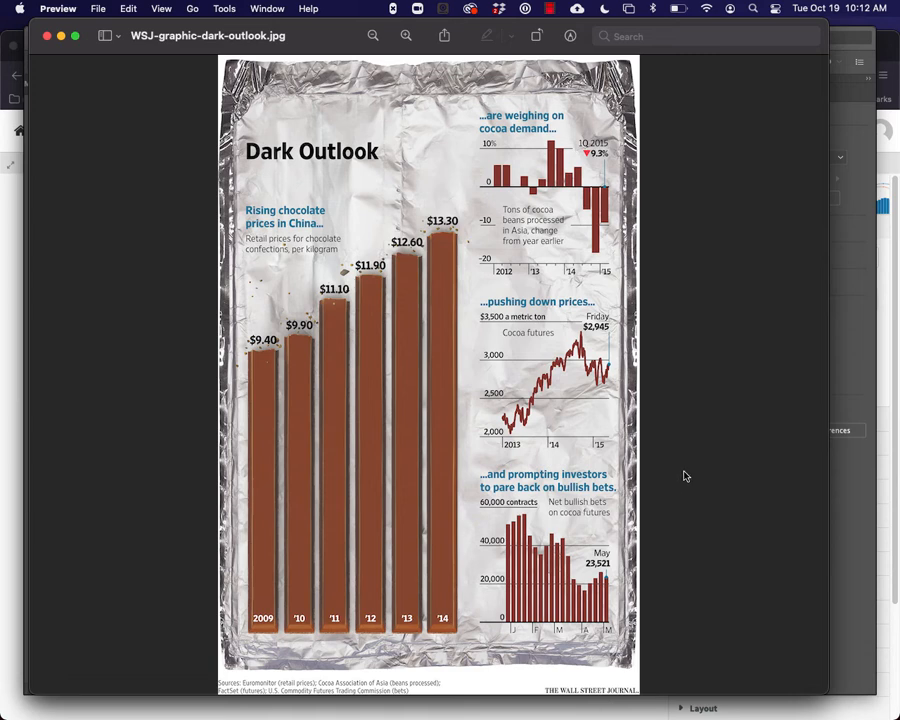
{"action": "left_click", "coordinate": [46, 37]}
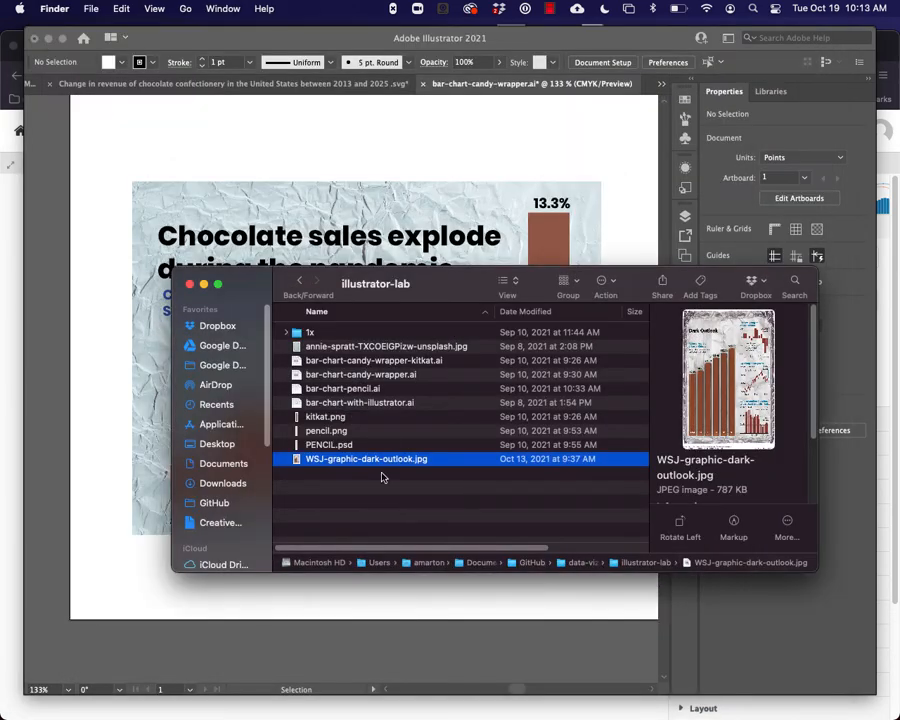
Step: Open bar-chart-pencil.ai from the illustrator-lab folder in Illustrator to examine the pencil column chart
{"action": "left_click", "coordinate": [378, 389]}
{"action": "right_click", "coordinate": [379, 389]}
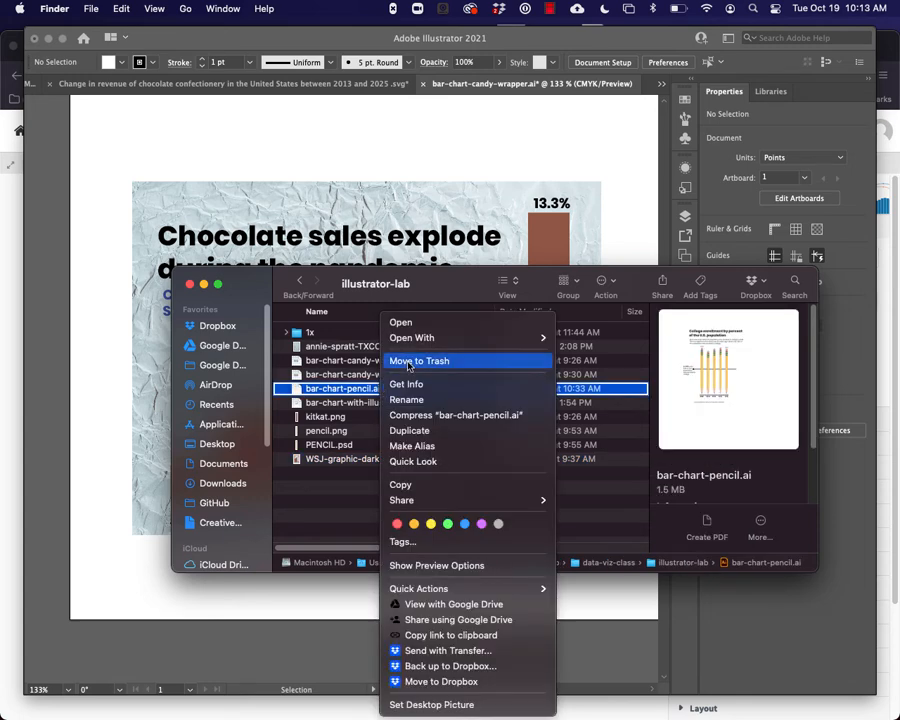
{"action": "mouse_move", "coordinate": [500, 337]}
{"action": "left_click", "coordinate": [567, 342]}
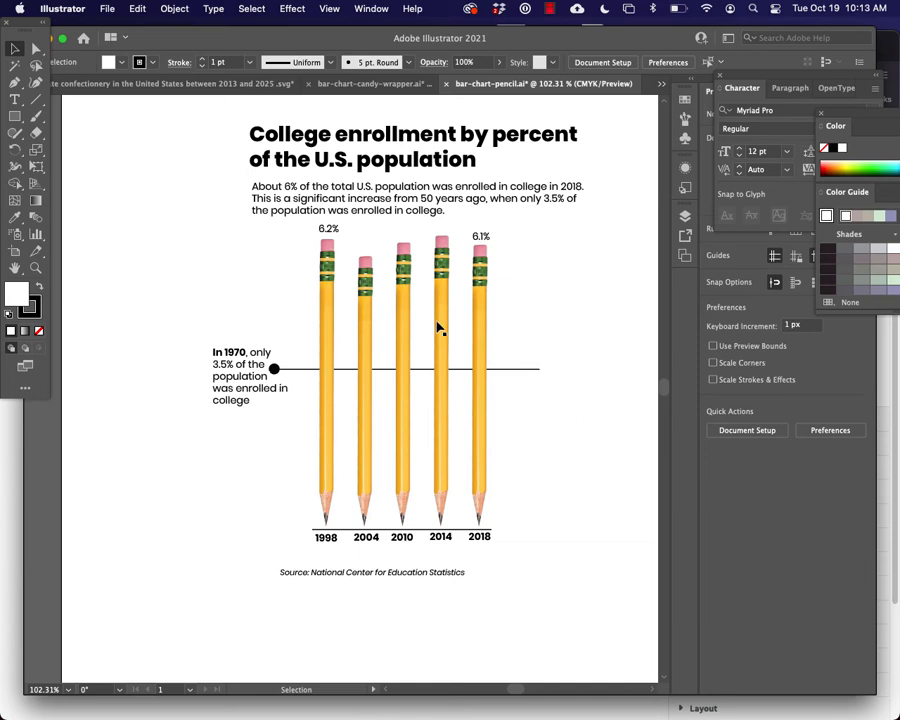
Step: Check the illustrator-lab folder for the pencil image files and return to the pencil chart in Illustrator
{"action": "mouse_move", "coordinate": [50, 717]}
{"action": "left_click", "coordinate": [30, 700]}
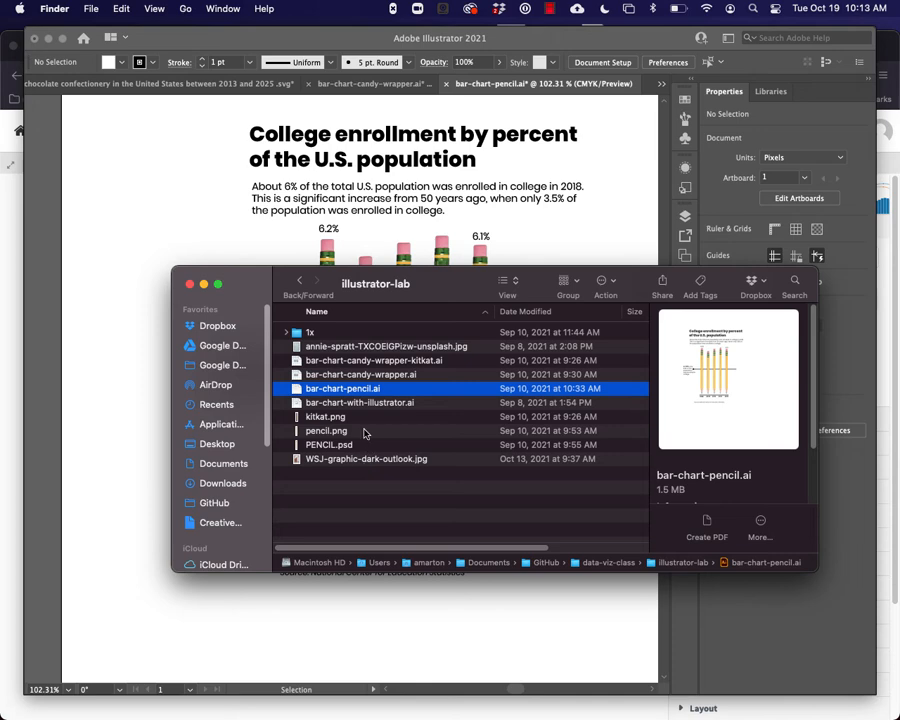
{"action": "left_click", "coordinate": [131, 444]}
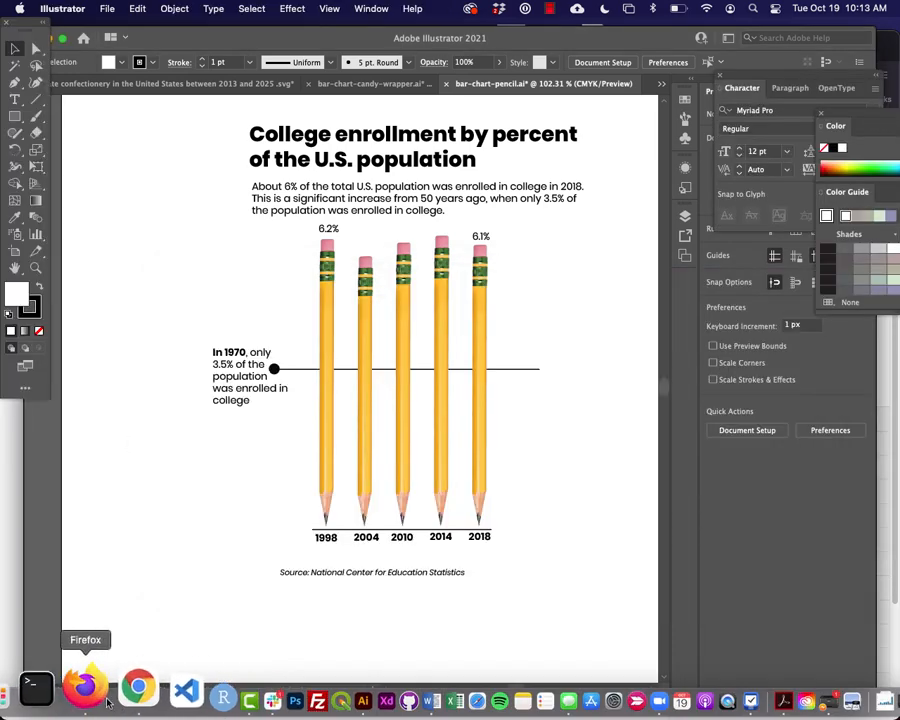
Step: Switch to the Illustrator graphics data spreadsheet in Firefox and select cells A1:B5 on the College Enrollment sheet
{"action": "left_click", "coordinate": [98, 696]}
{"action": "left_click", "coordinate": [455, 46]}
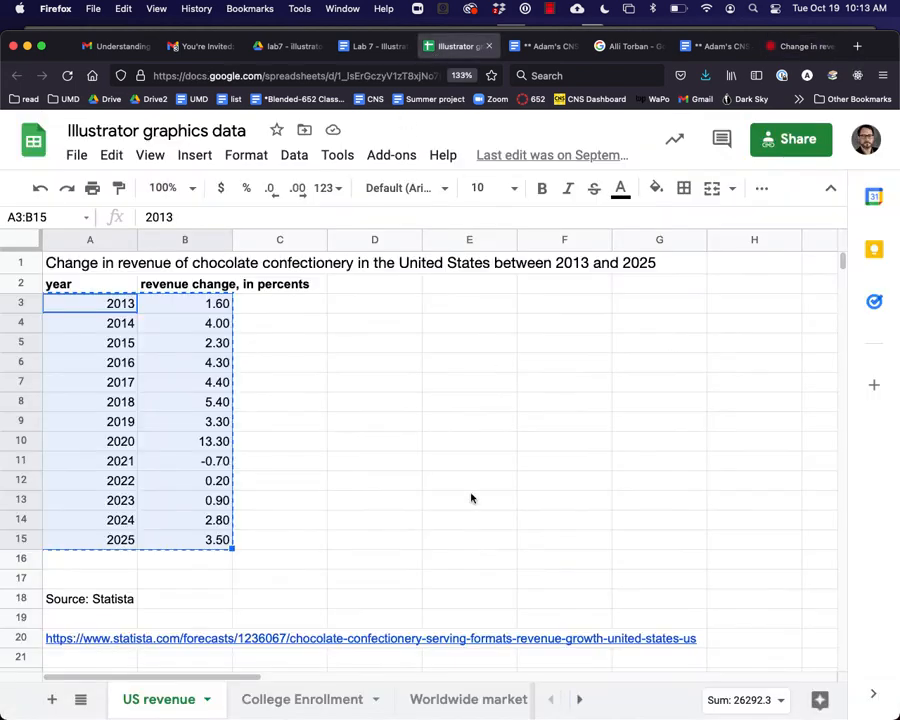
{"action": "left_click", "coordinate": [330, 697]}
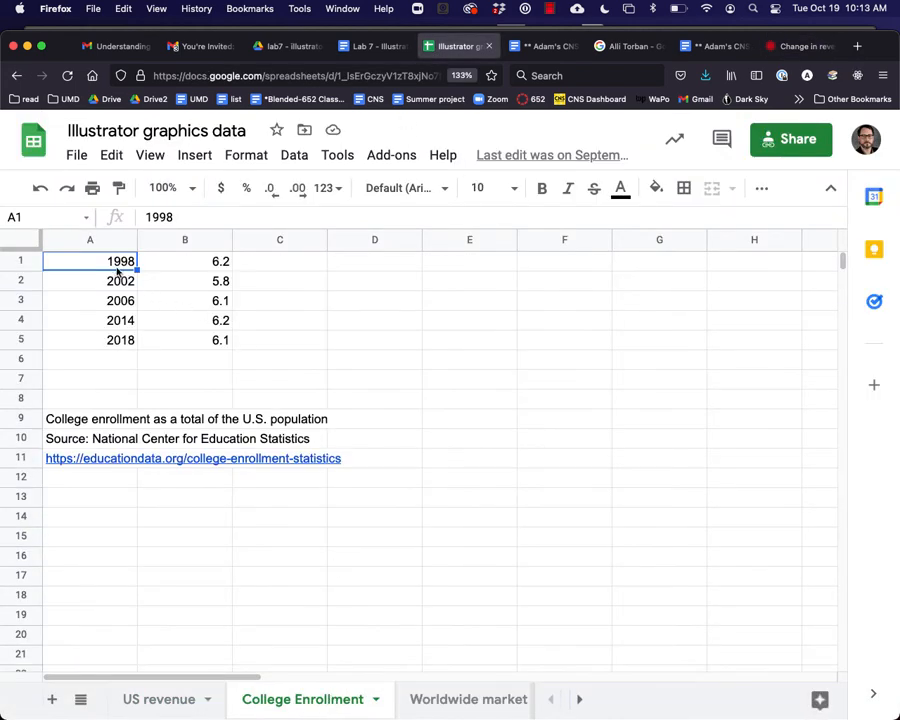
{"action": "left_click_drag", "start_coordinate": [134, 264], "coordinate": [215, 345]}
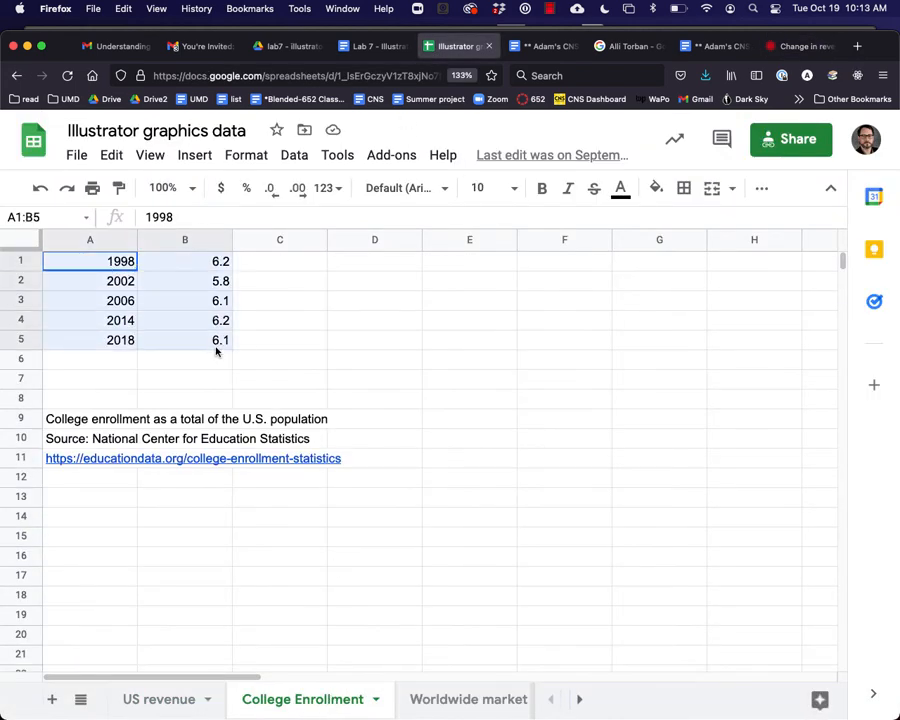
Step: Go back from the Flourish chart editor to the projects list and browse the existing projects
{"action": "left_click", "coordinate": [792, 46]}
{"action": "left_click", "coordinate": [16, 76]}
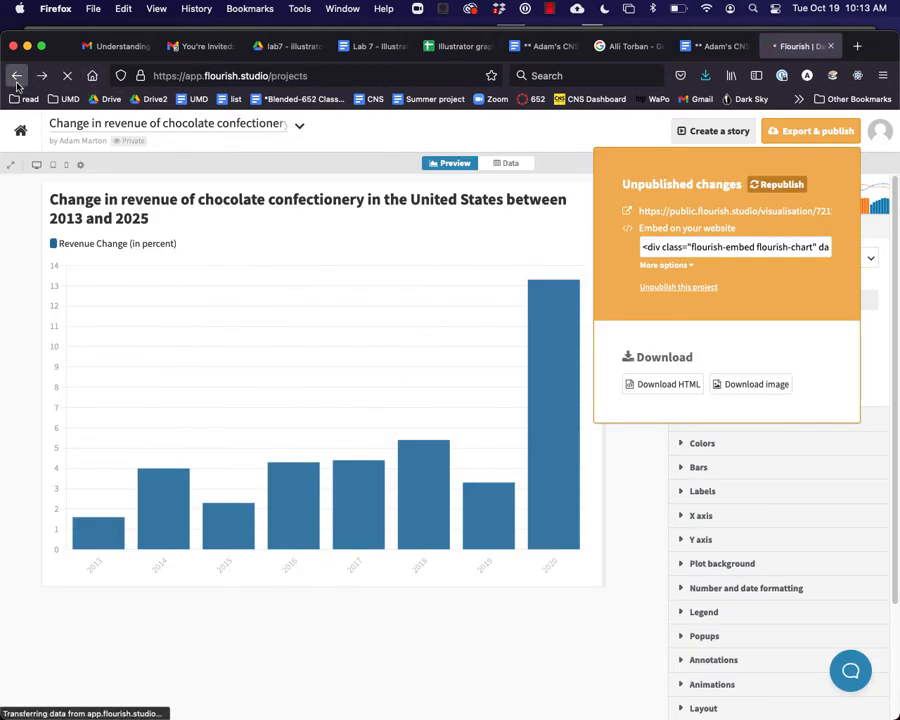
{"action": "scroll", "coordinate": [668, 340], "scroll_direction": "down", "scroll_amount": 3}
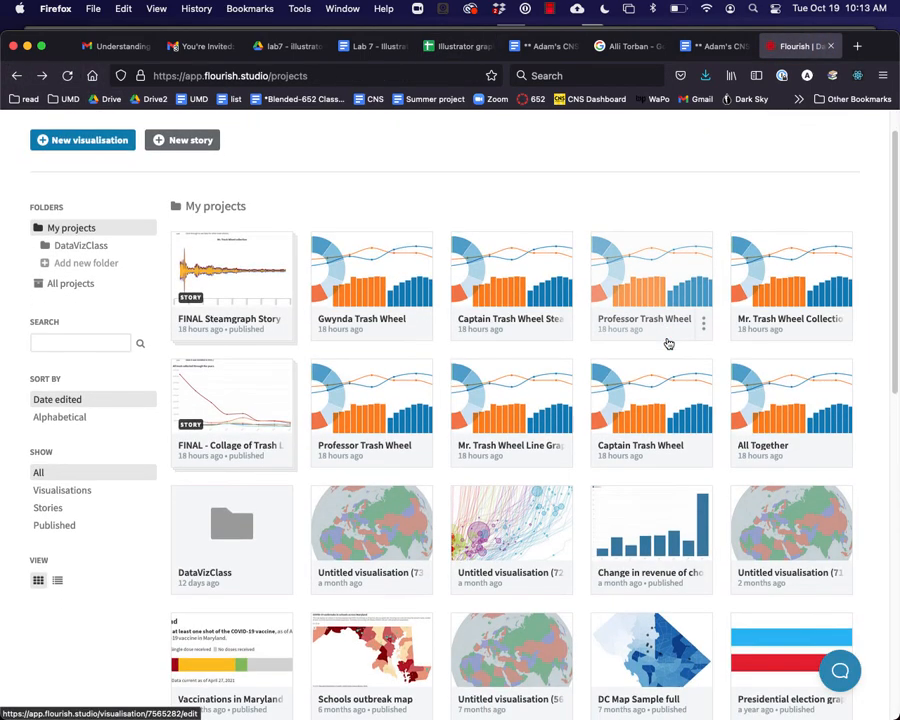
{"action": "scroll", "coordinate": [668, 344], "scroll_direction": "down", "scroll_amount": 1}
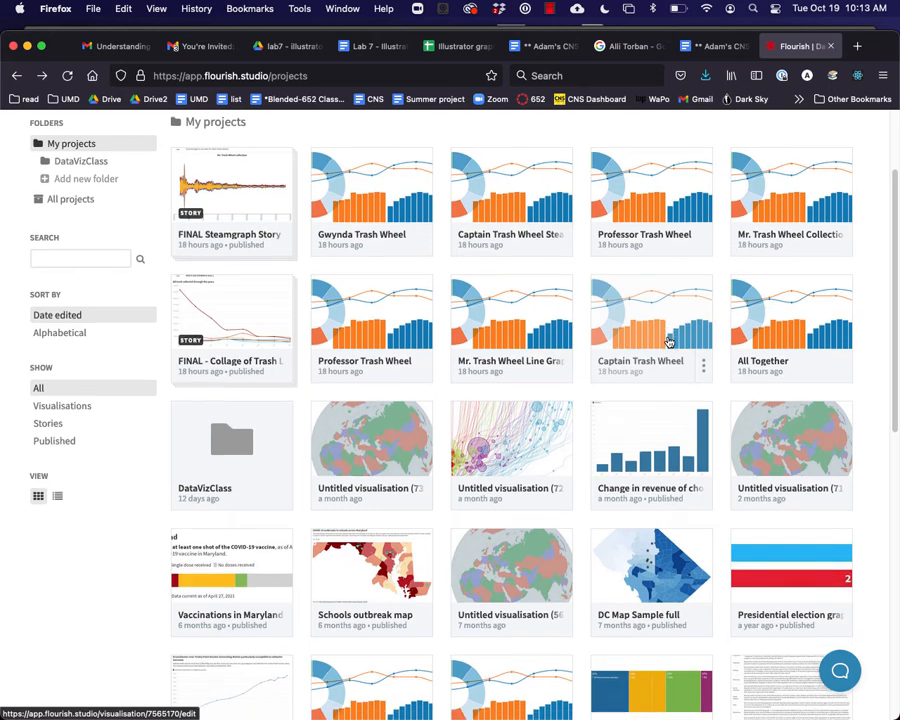
{"action": "scroll", "coordinate": [668, 342], "scroll_direction": "down", "scroll_amount": 3}
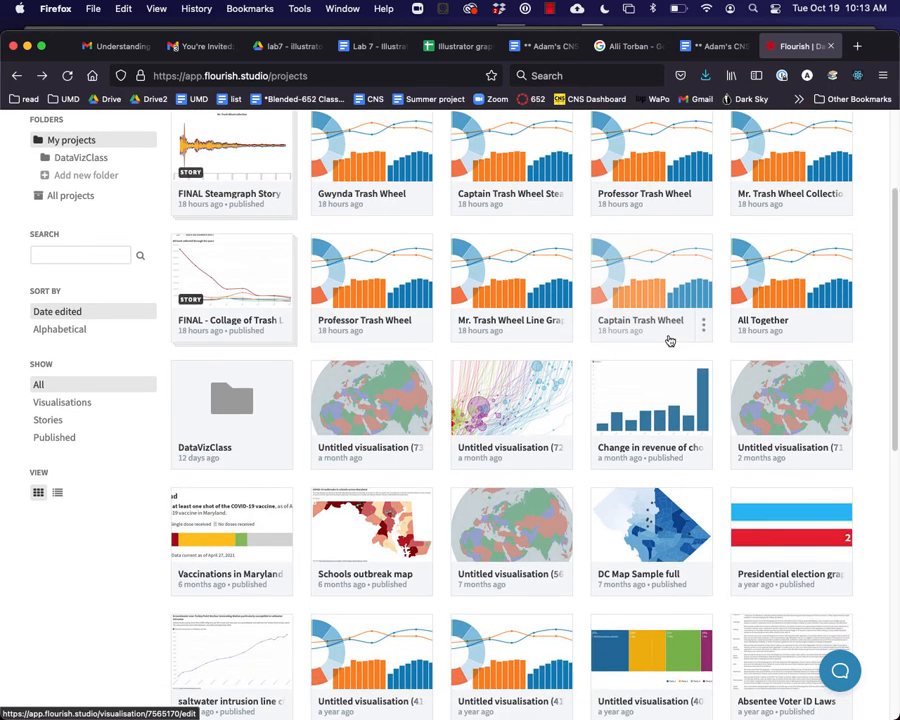
Step: Check the untitled scatter visualisation in the Flourish editor and return to the projects list to browse the older projects
{"action": "left_click", "coordinate": [531, 391]}
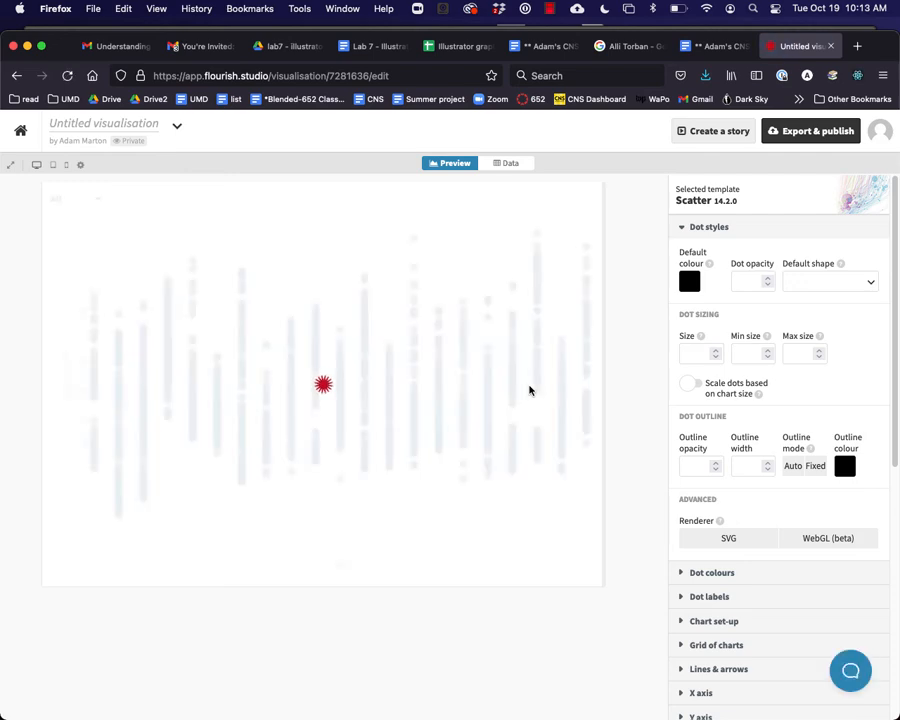
{"action": "left_click", "coordinate": [16, 75]}
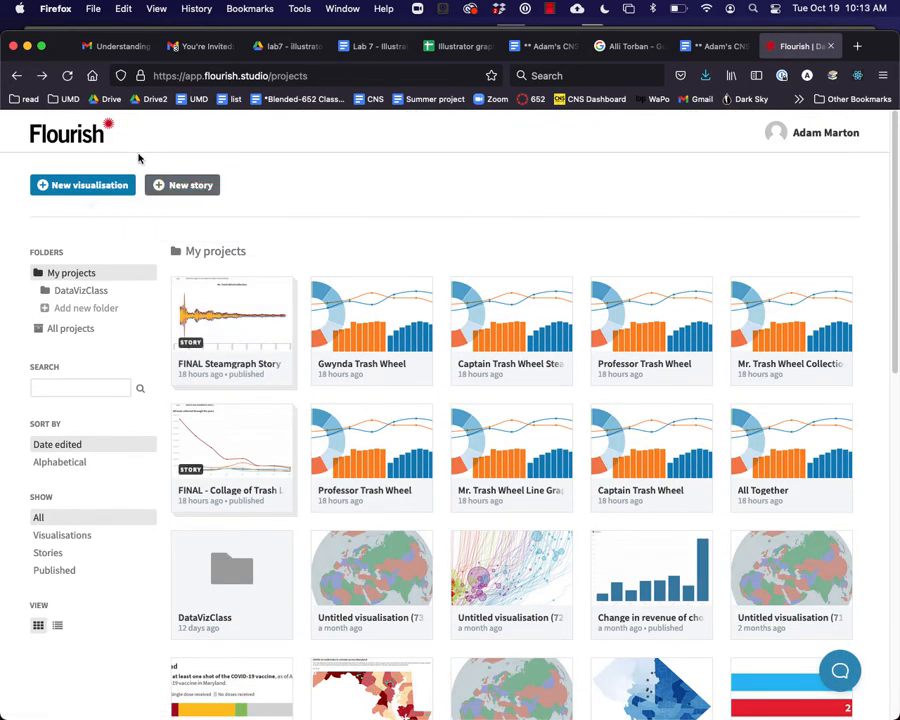
{"action": "scroll", "coordinate": [576, 345], "scroll_direction": "down", "scroll_amount": 10}
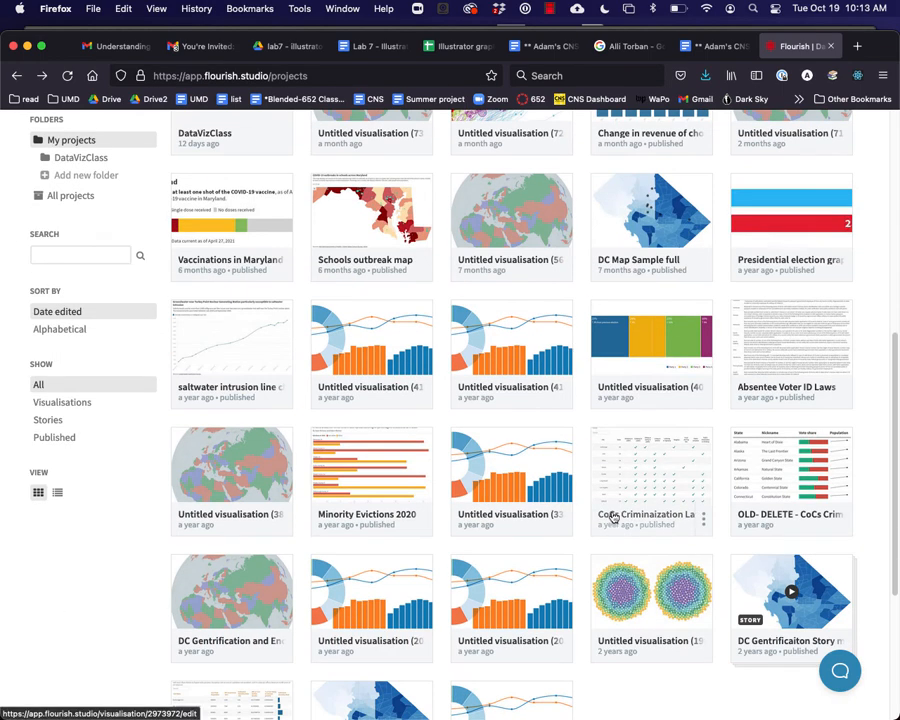
Step: Switch to the illustrator-lab folder in Finder and open PENCIL.psd in Photoshop to examine the pencil cutout on its transparent background
{"action": "mouse_move", "coordinate": [330, 700]}
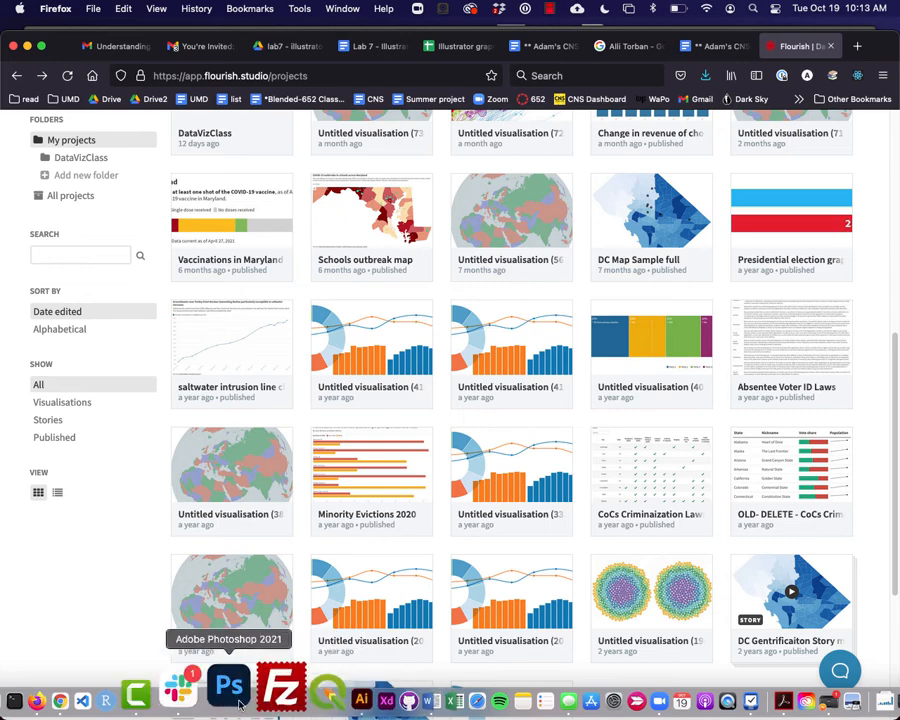
{"action": "left_click", "coordinate": [296, 688]}
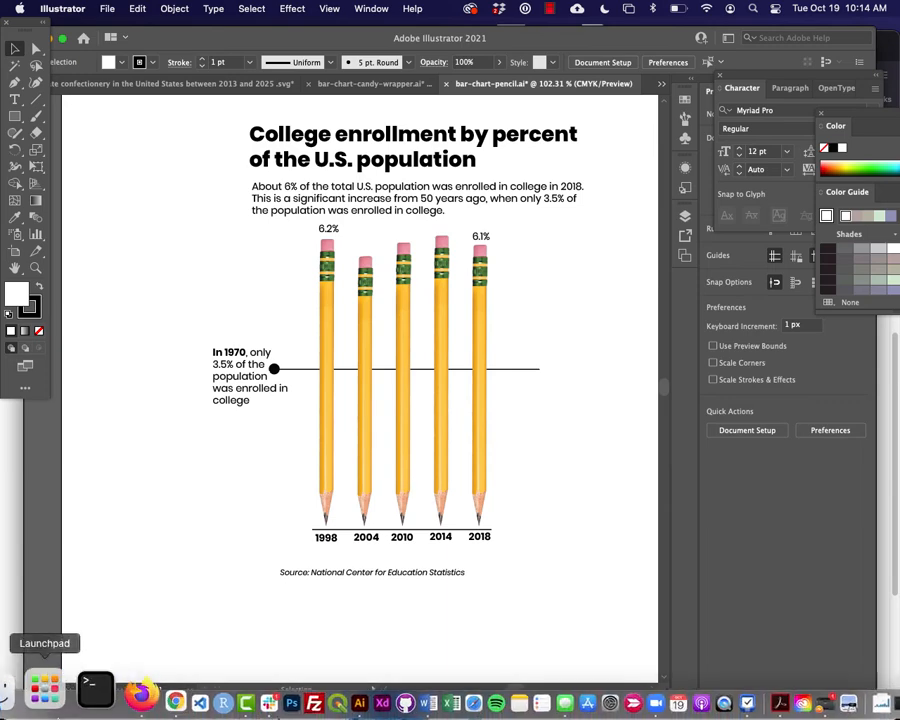
{"action": "left_click", "coordinate": [28, 690]}
{"action": "left_click", "coordinate": [340, 432]}
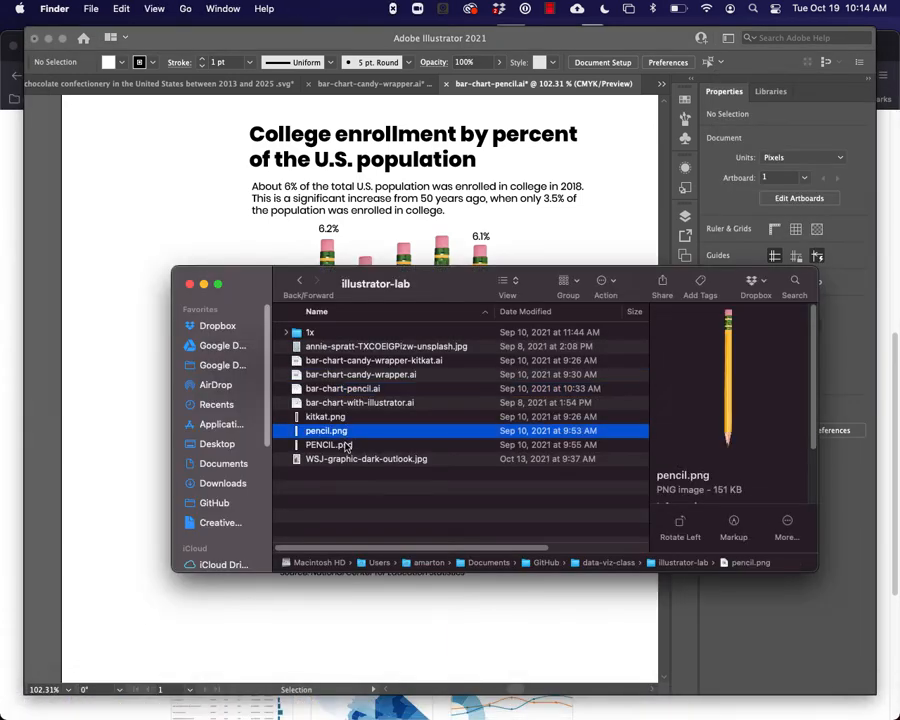
{"action": "left_click", "coordinate": [345, 446]}
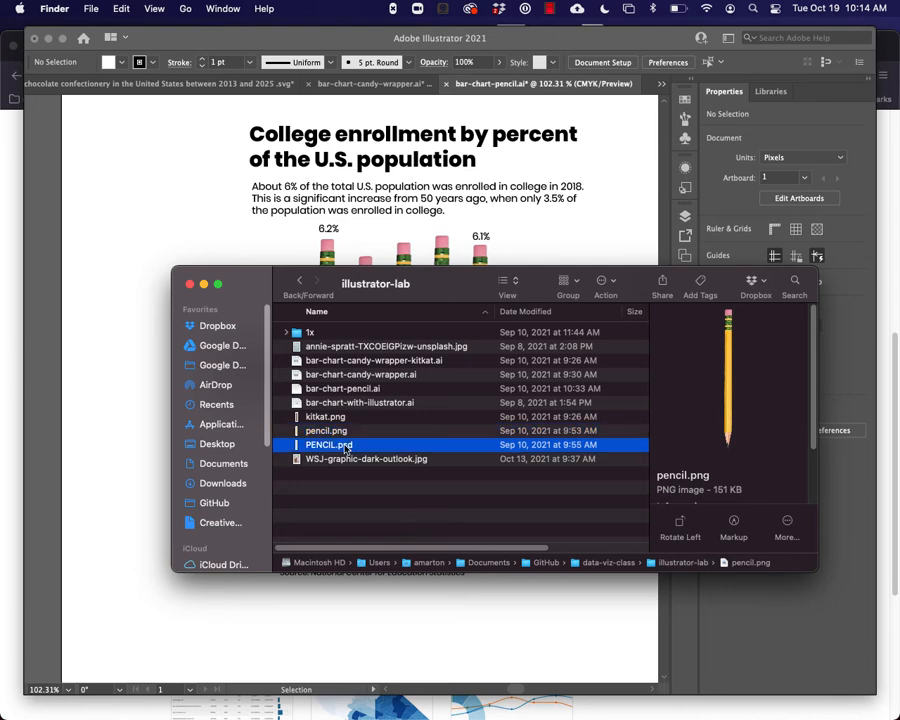
{"action": "double_click", "coordinate": [345, 446]}
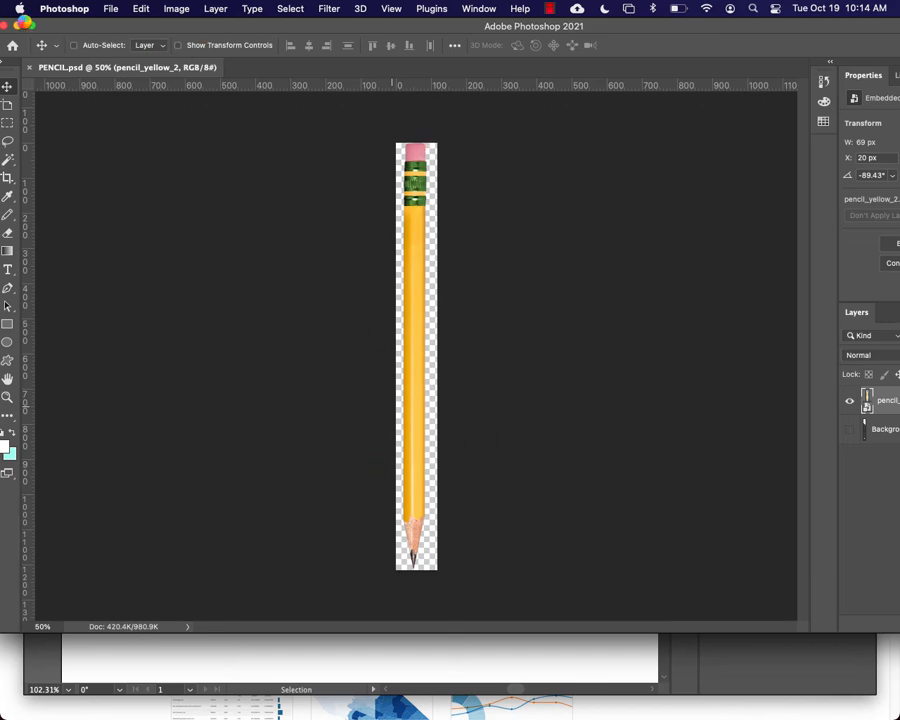
Step: Return to the pencil column chart in Illustrator, checking the pencil image files in the illustrator-lab folder along the way
{"action": "left_click", "coordinate": [267, 672]}
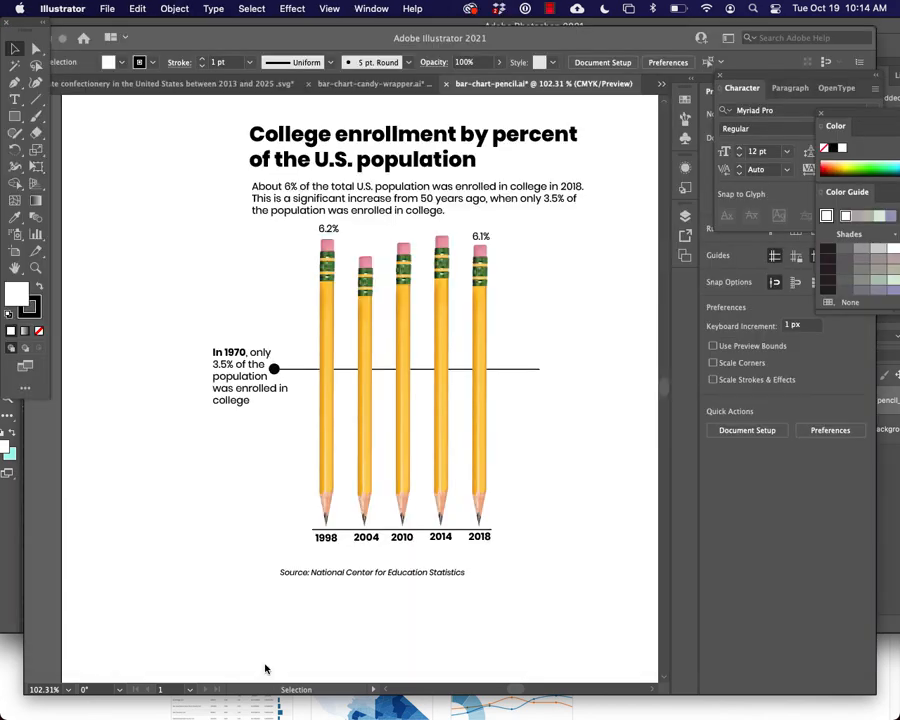
{"action": "left_click", "coordinate": [33, 697]}
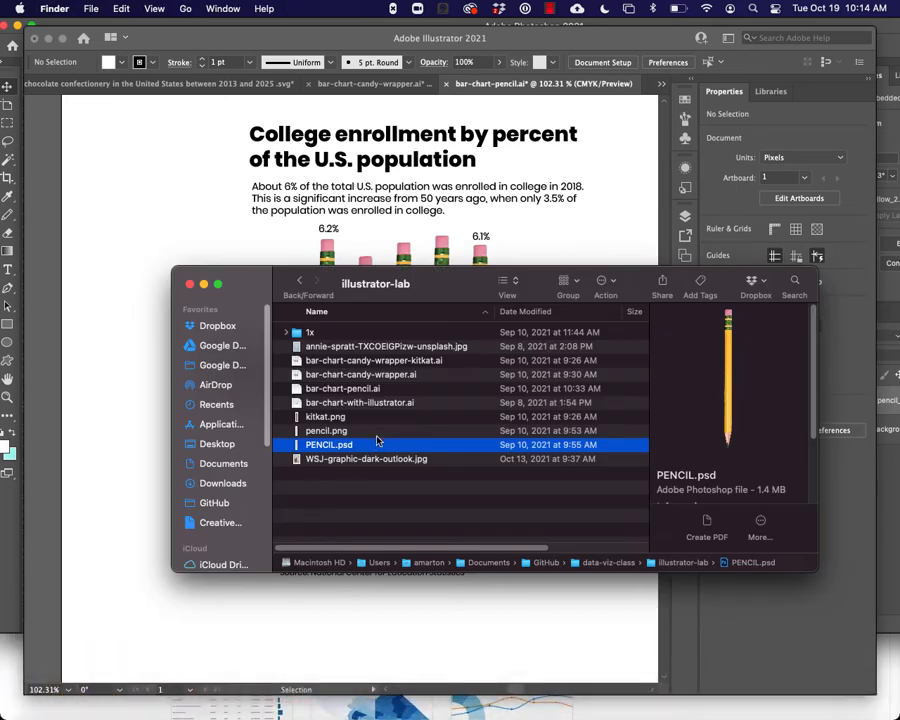
{"action": "left_click", "coordinate": [216, 430]}
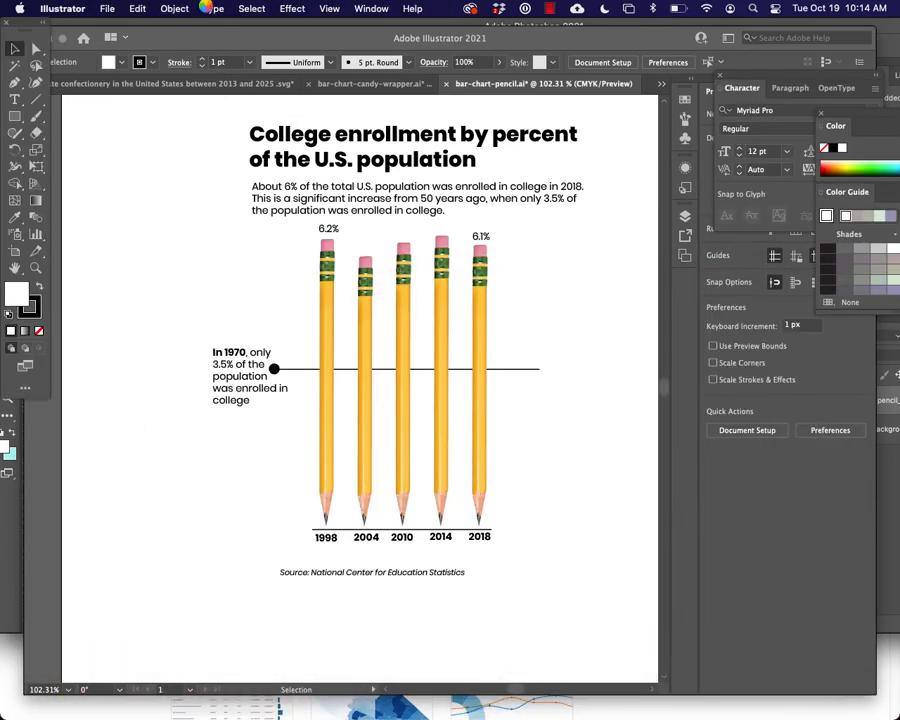